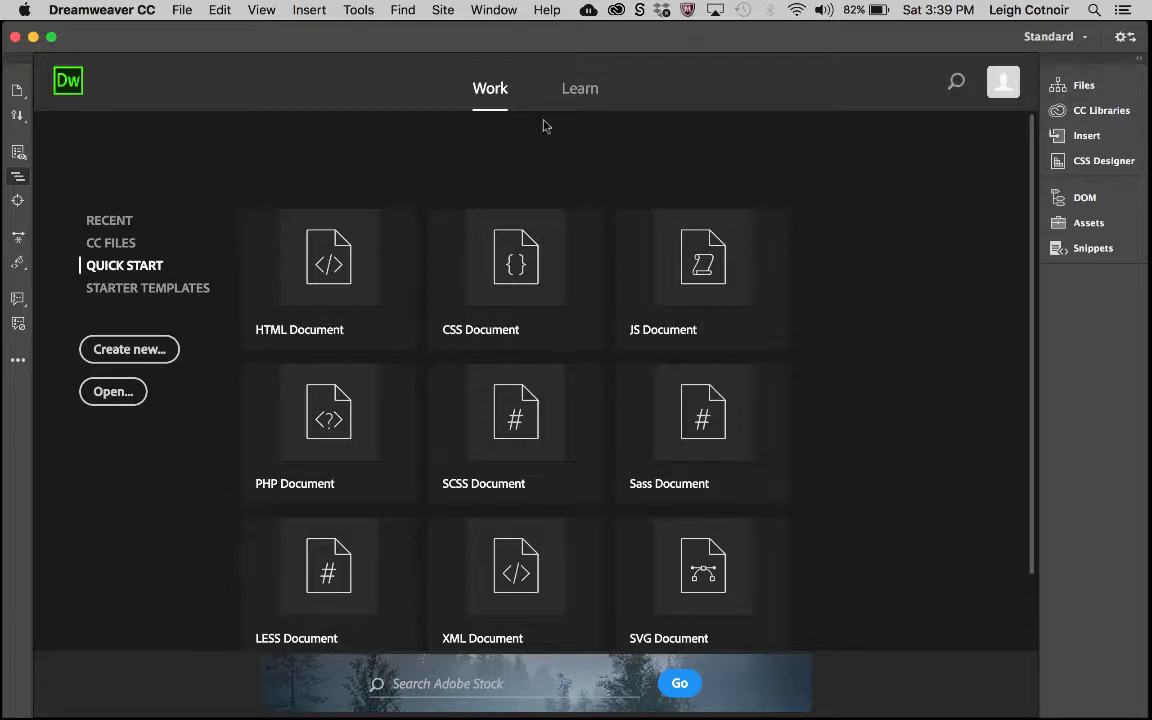
# - Create a new site definition and name it Cannon Electric
pyautogui.click(444, 10)
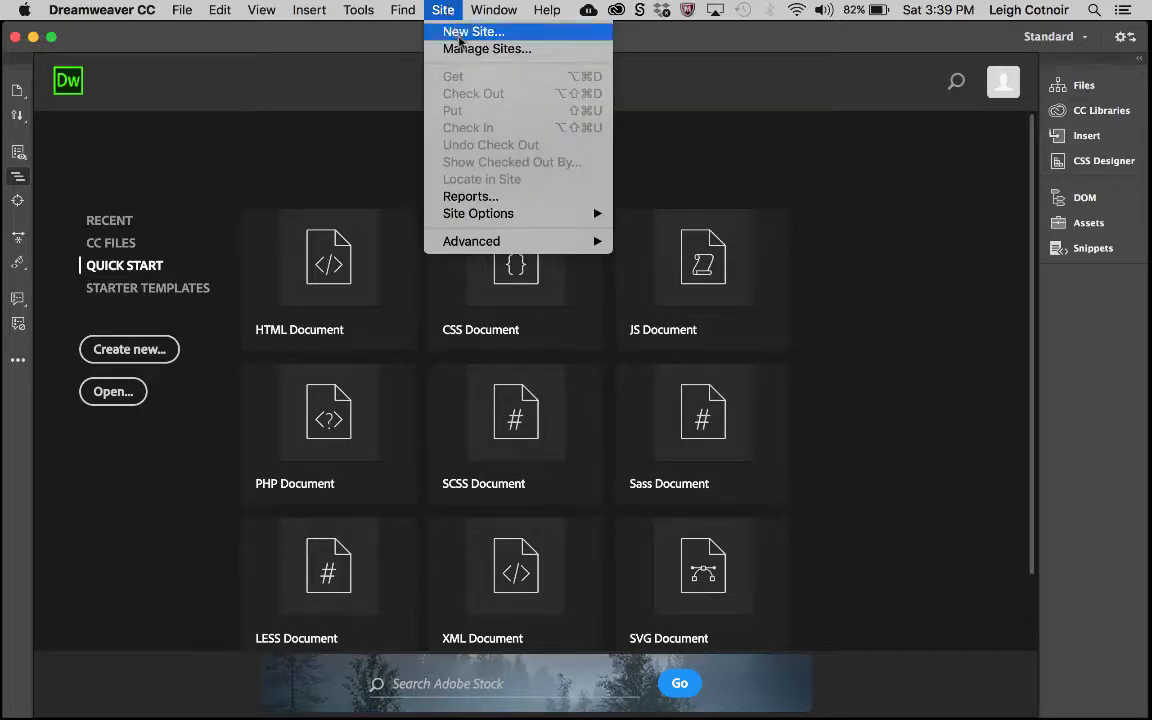
pyautogui.click(459, 33)
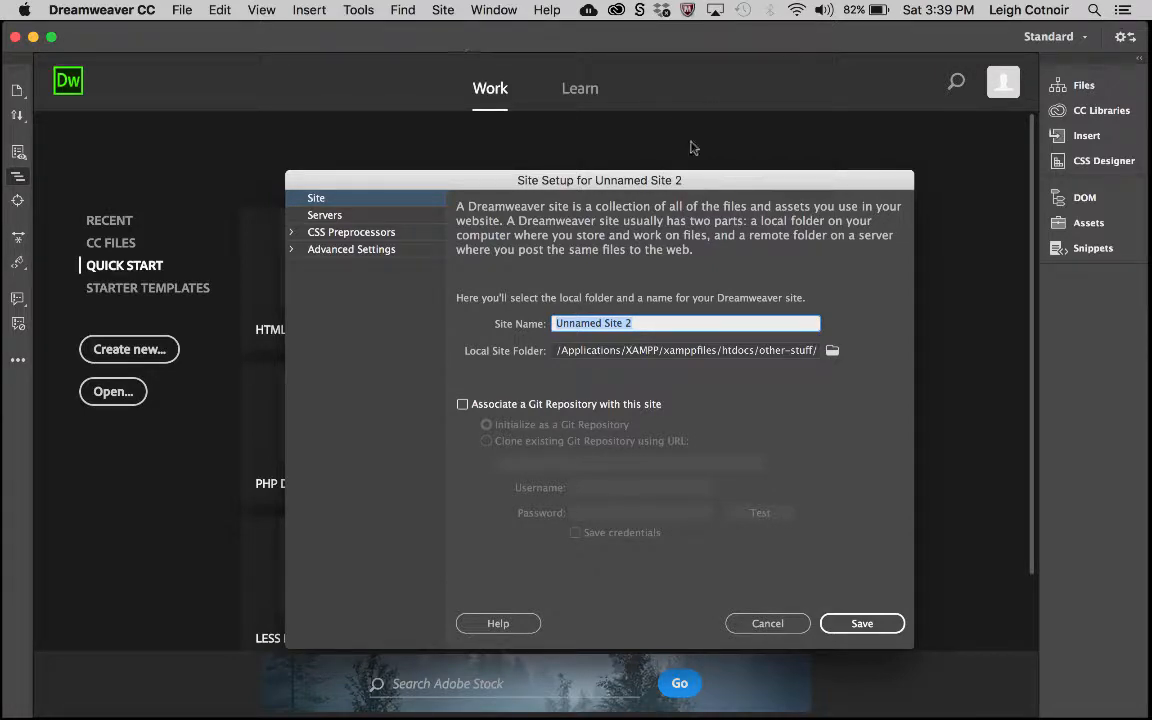
pyautogui.write('Ca')
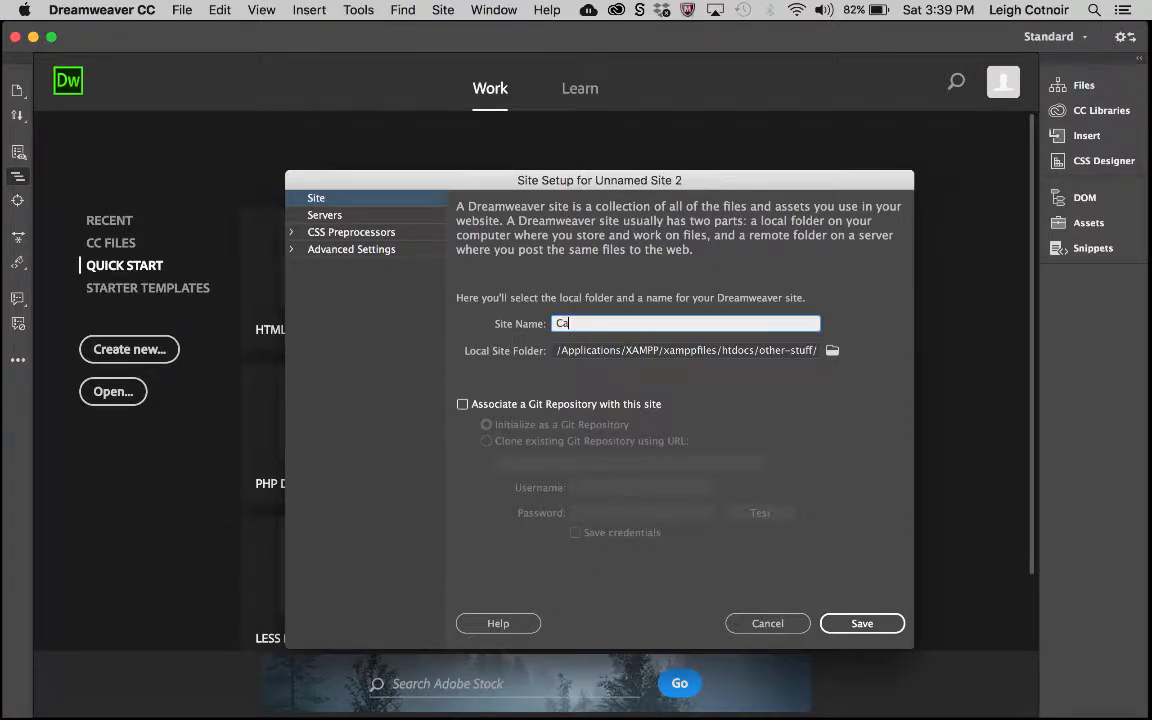
pyautogui.write('nnon Electric')
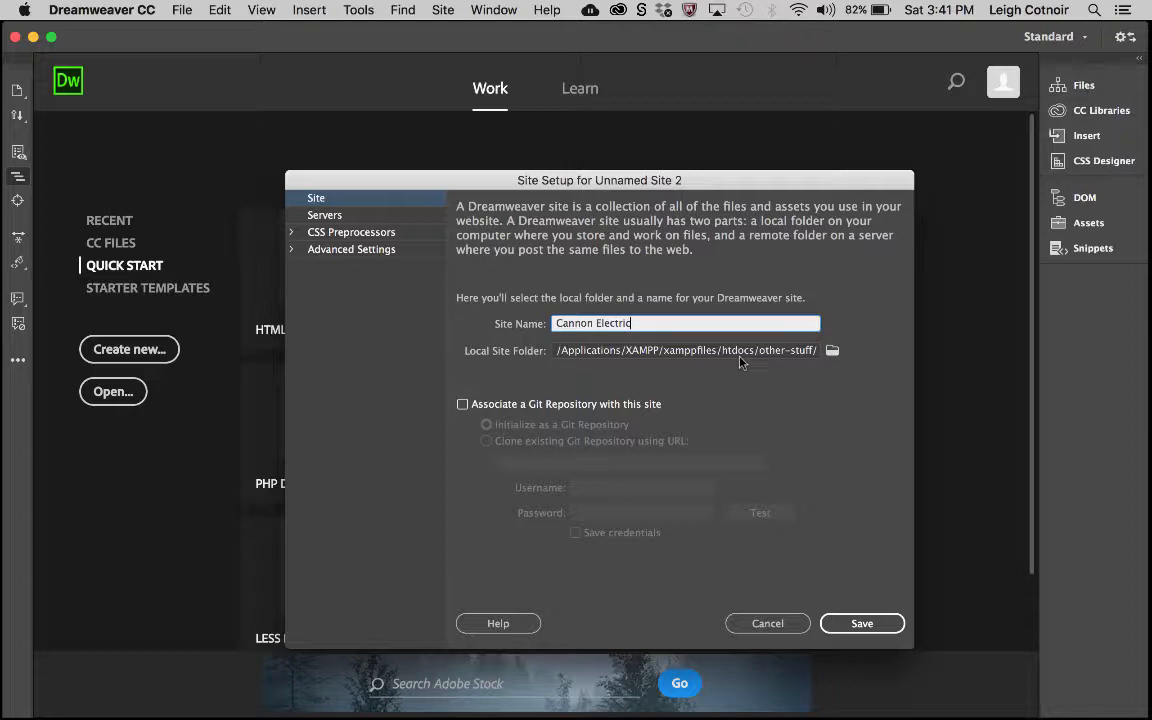
# - Browse for the local site folder on the Desktop and select the ce folder
pyautogui.click(832, 350)
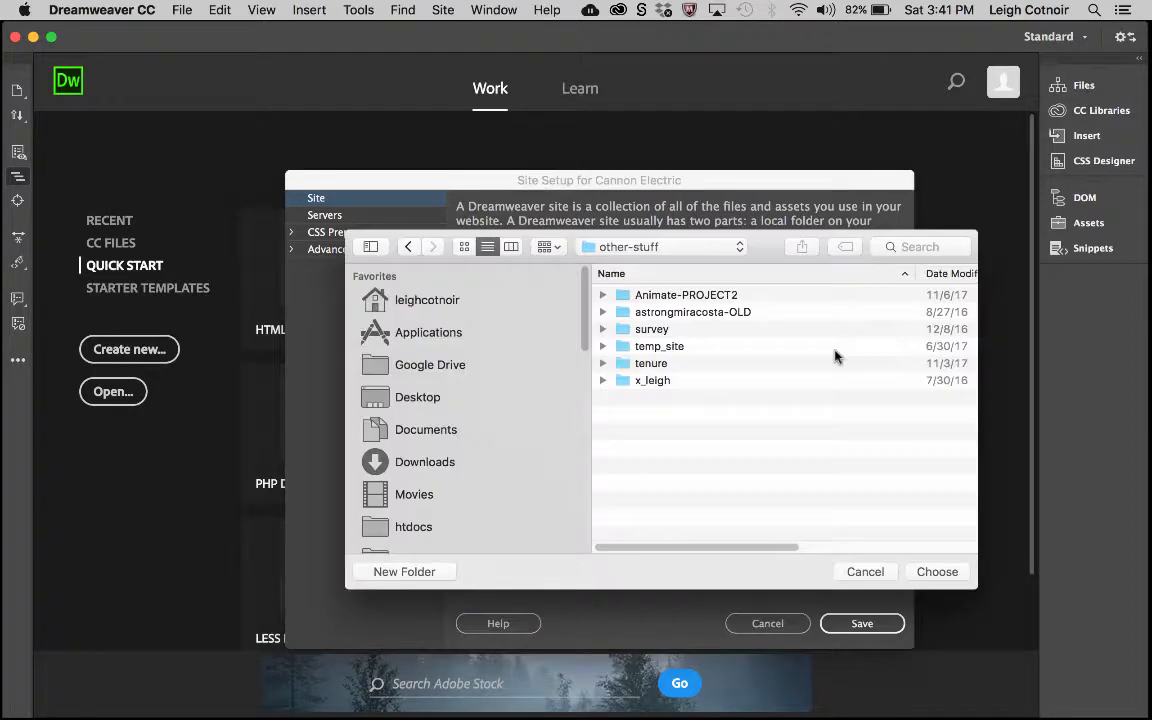
pyautogui.click(418, 396)
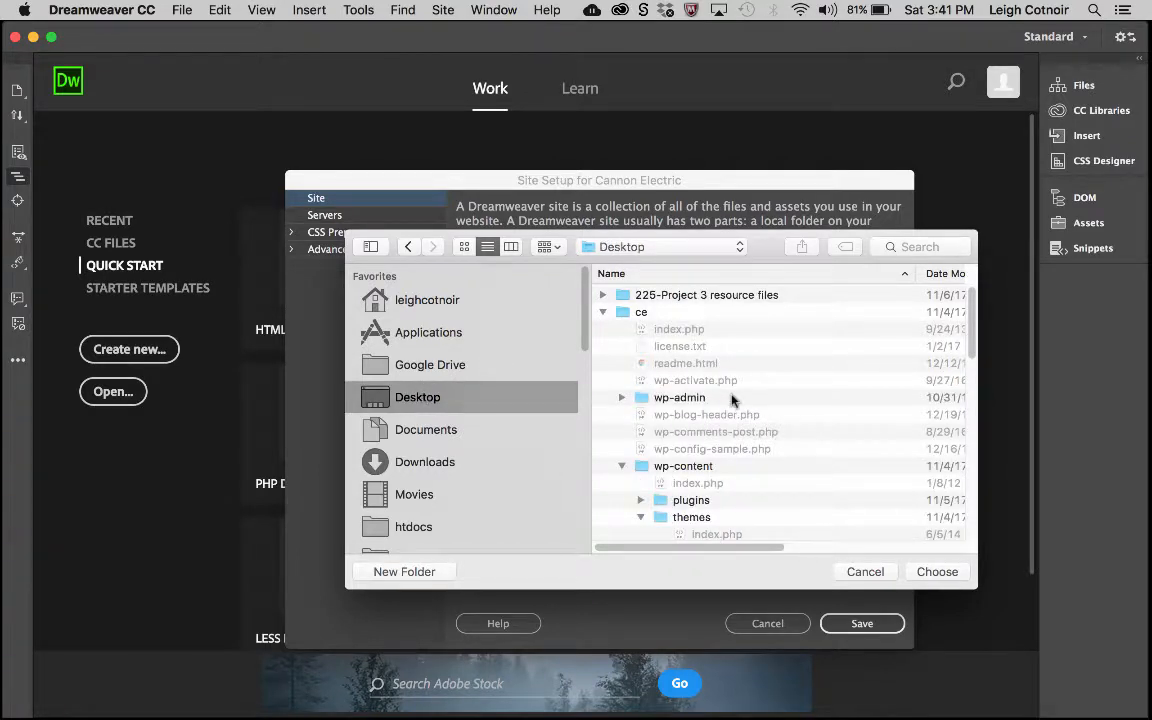
pyautogui.click(603, 313)
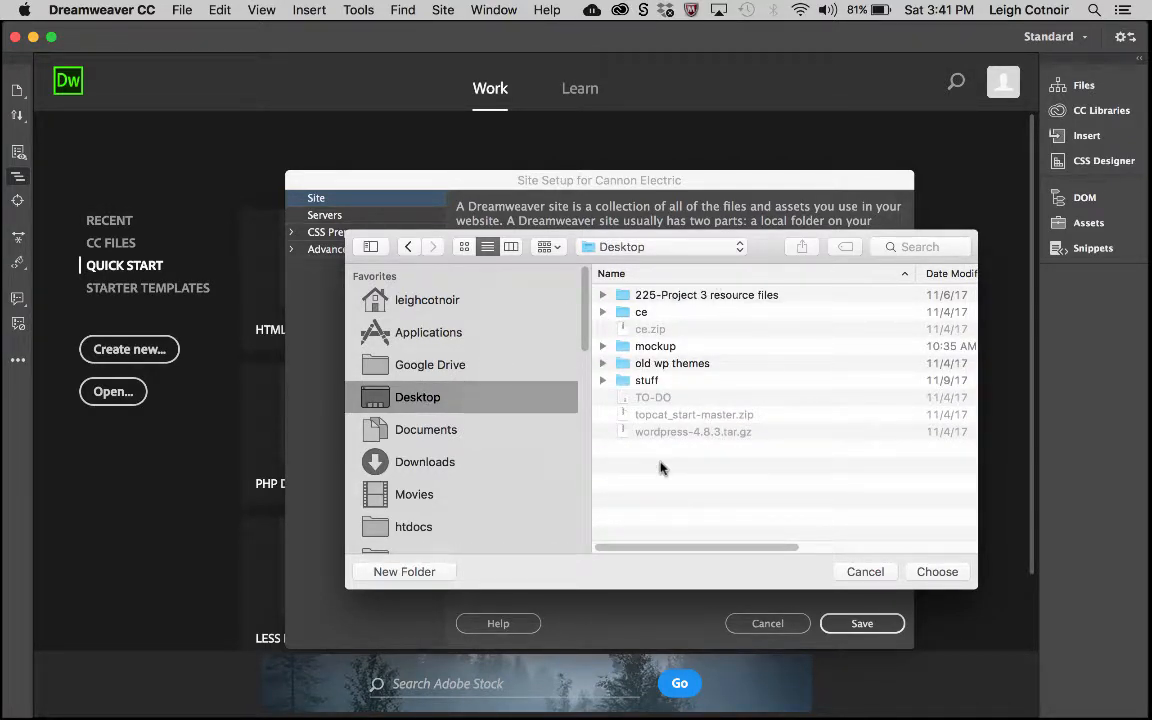
pyautogui.click(645, 313)
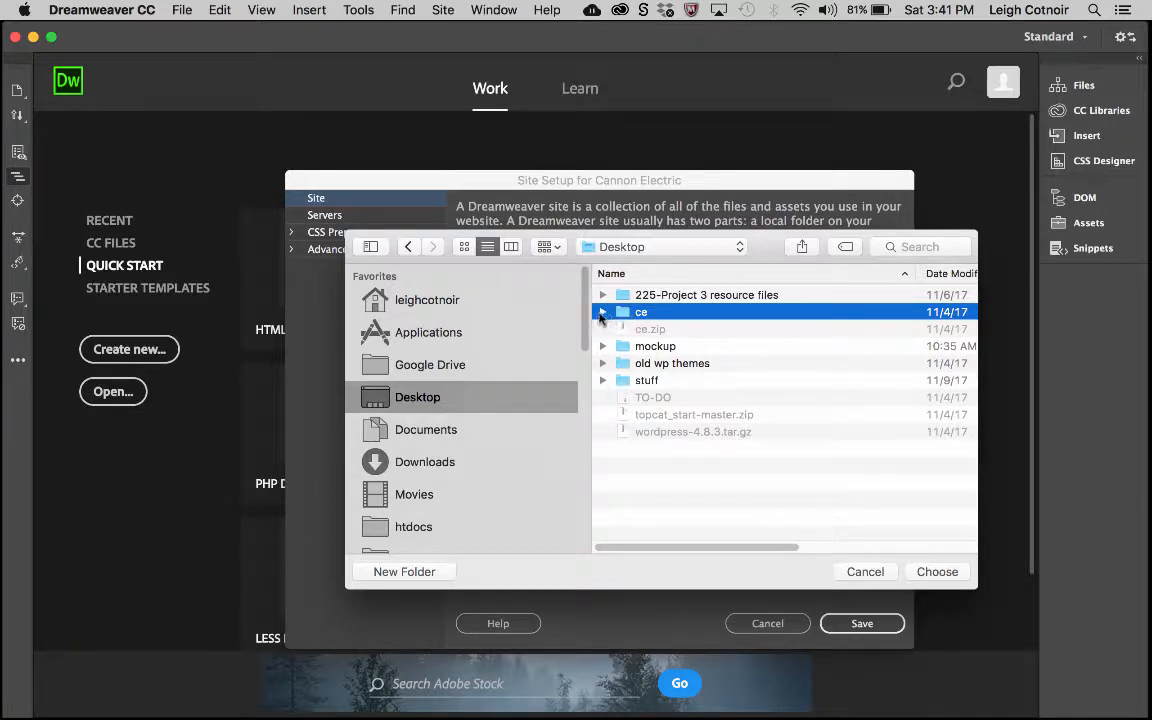
# - Examine the WordPress files and subfolders inside the ce folder
pyautogui.click(602, 312)
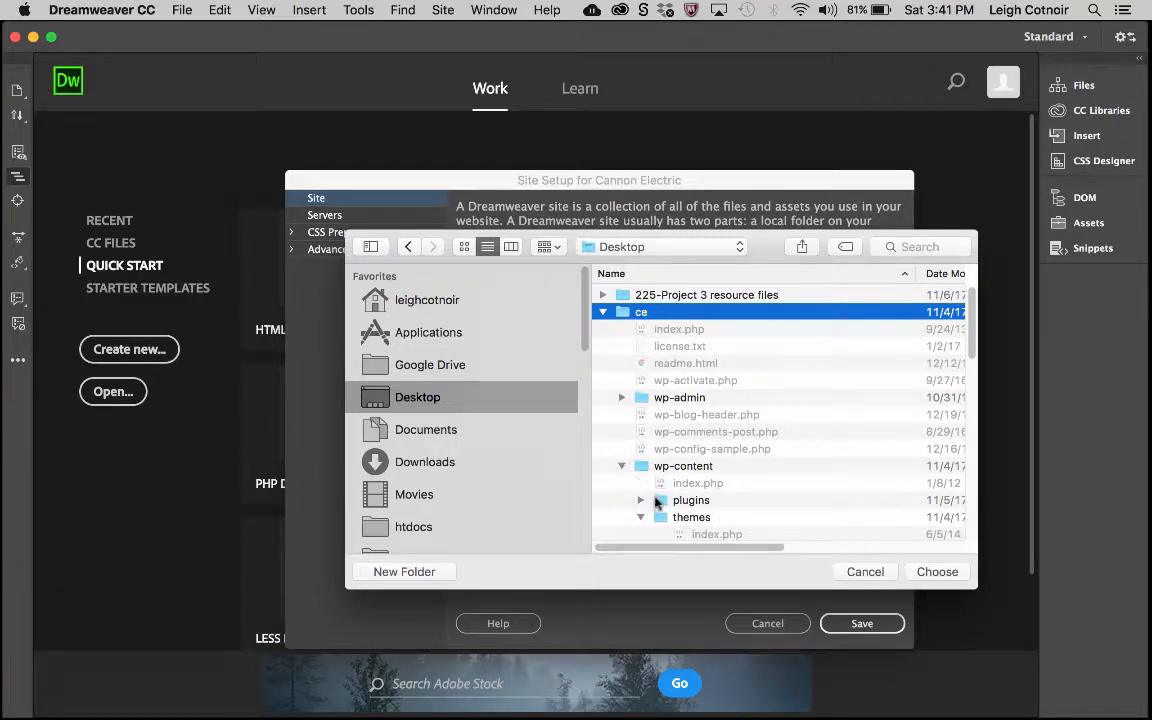
pyautogui.click(621, 466)
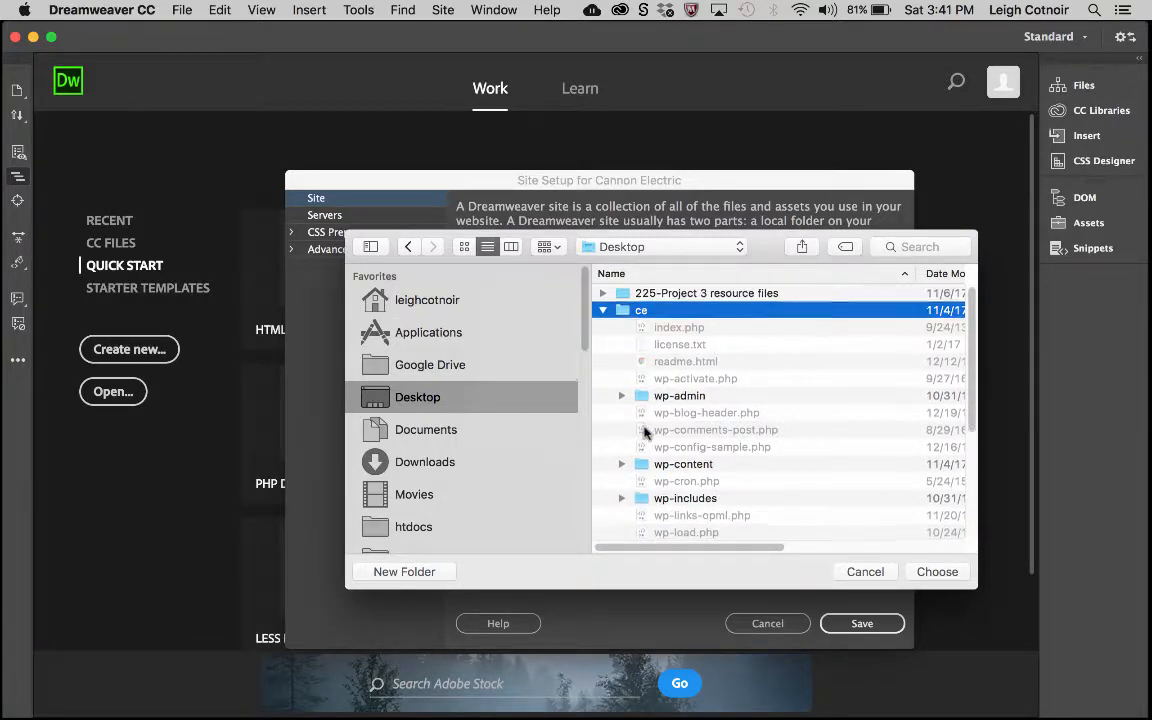
pyautogui.scroll(-8, 650, 420)
pyautogui.scroll(7, 645, 432)
pyautogui.scroll(1, 645, 432)
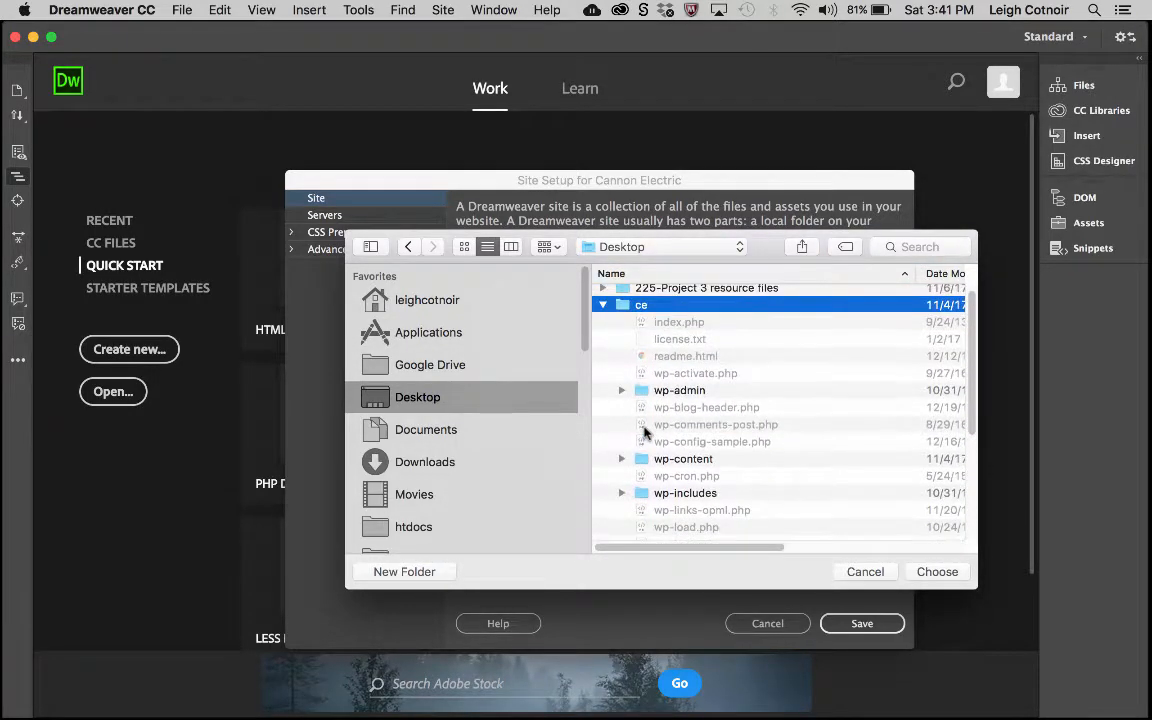
pyautogui.doubleClick(629, 308)
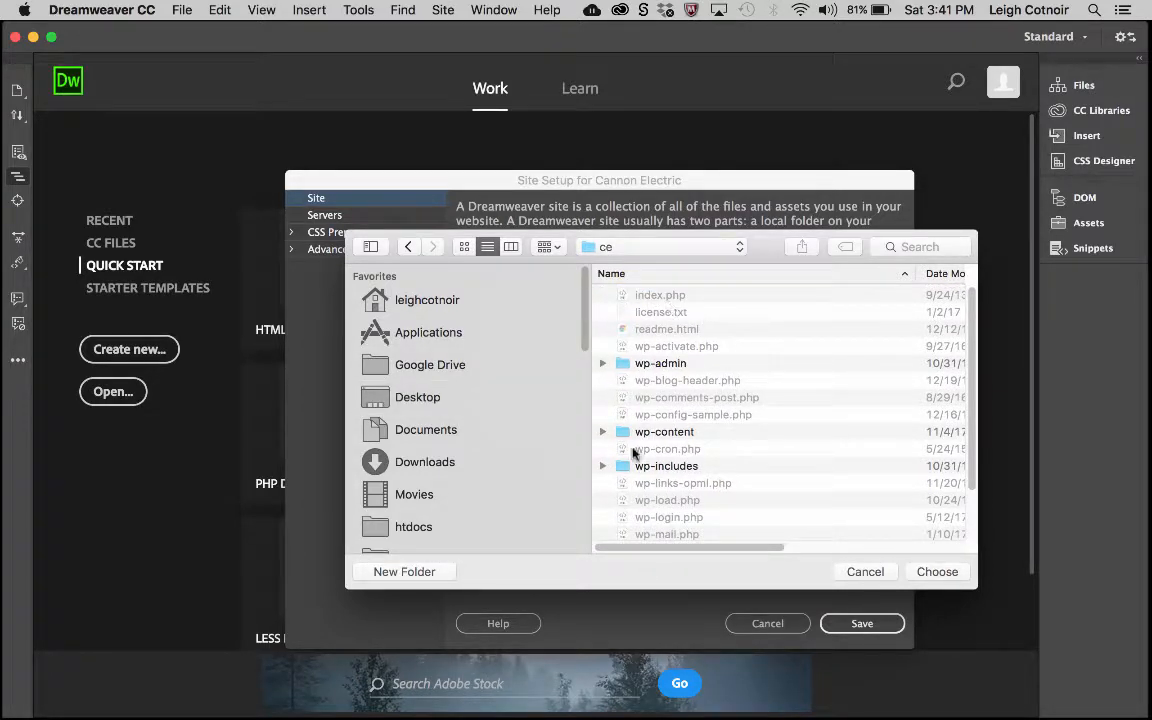
# - Examine the plugins and themes folders in wp-content, including the files of the topcat theme
pyautogui.click(621, 437)
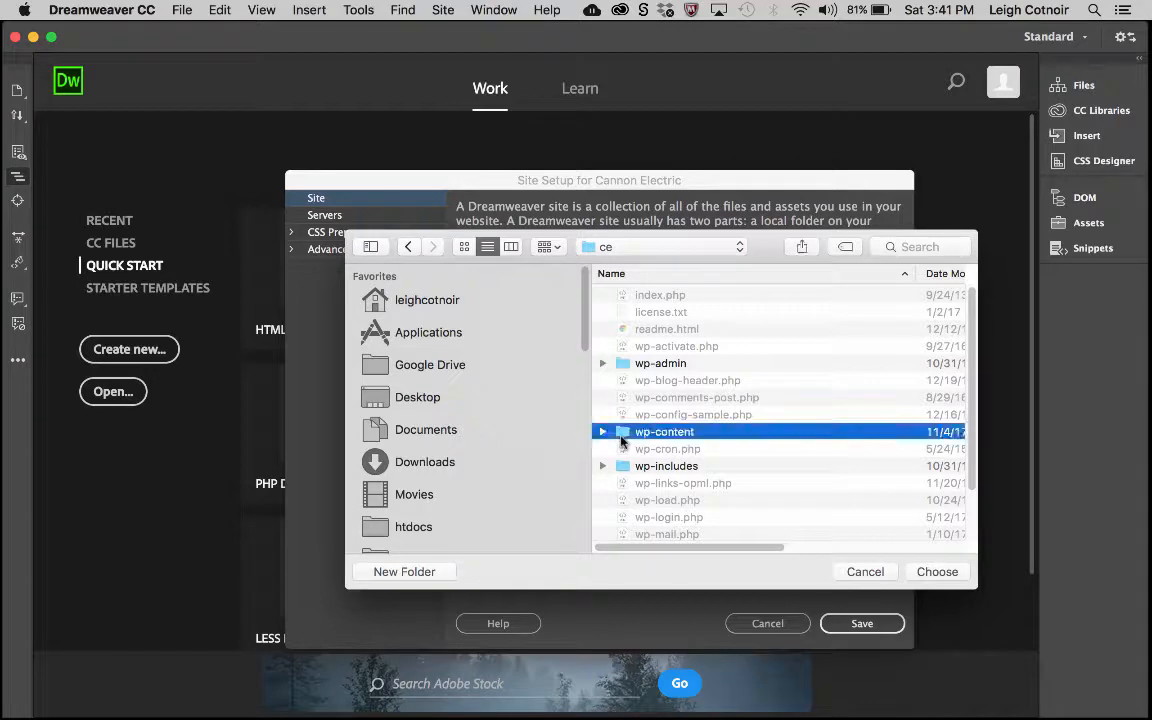
pyautogui.click(602, 432)
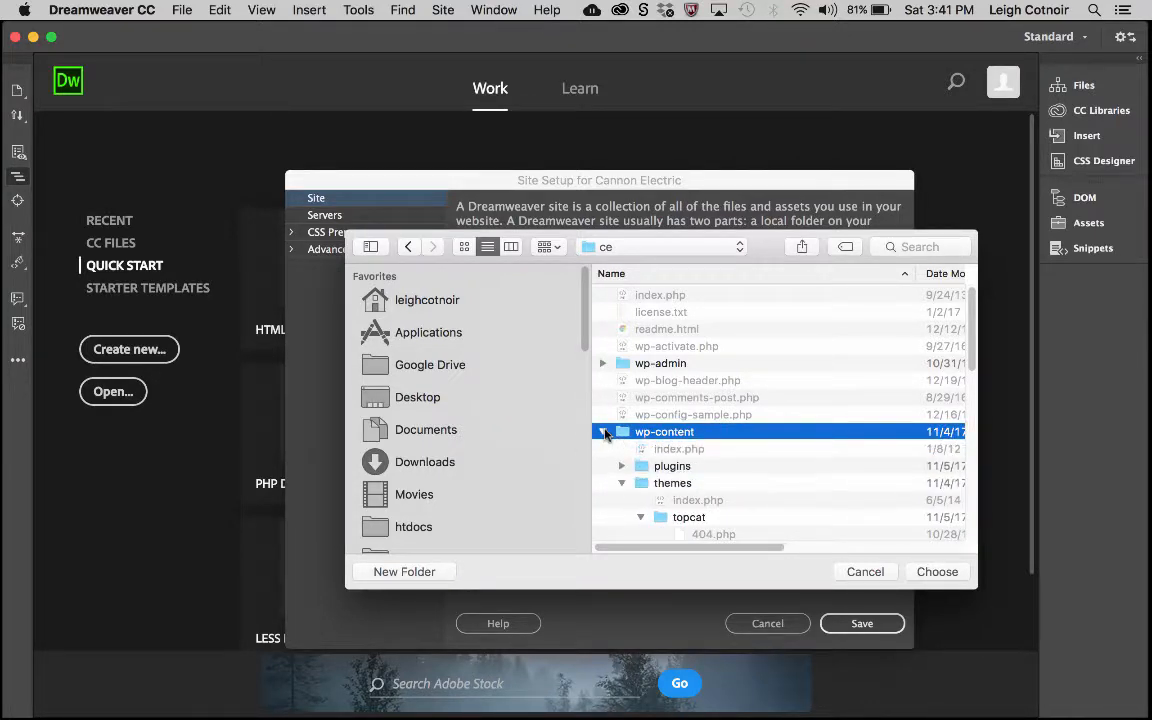
pyautogui.scroll(-3, 605, 435)
pyautogui.click(636, 359)
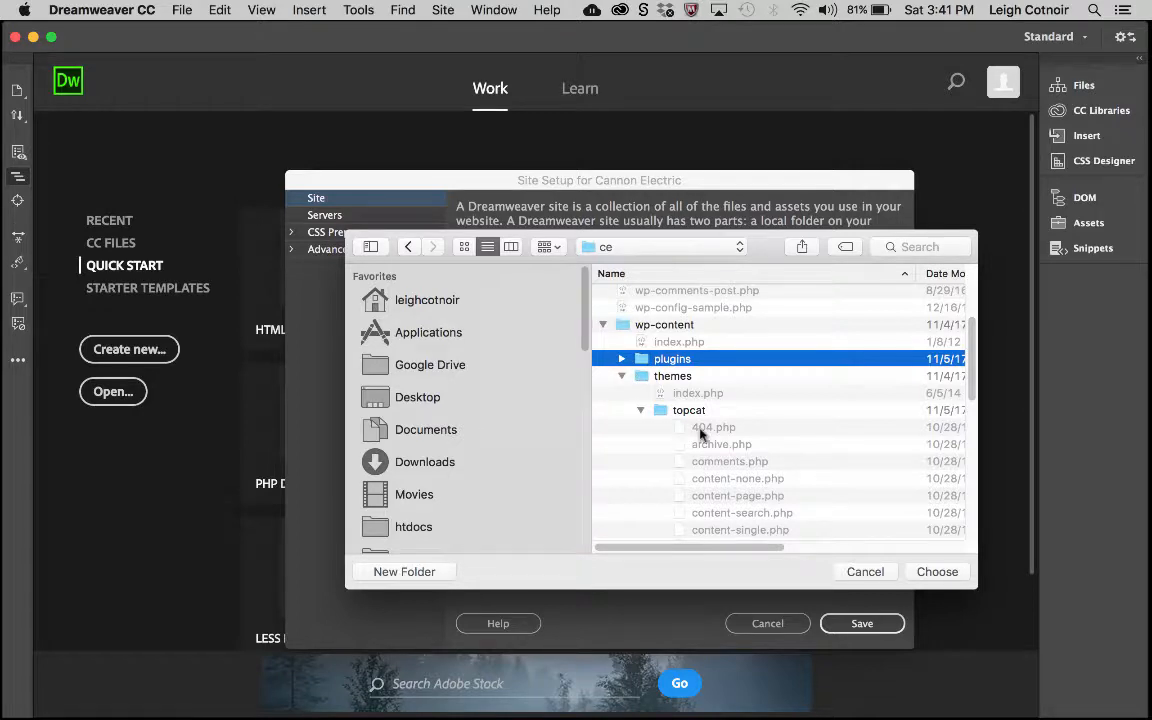
pyautogui.click(658, 413)
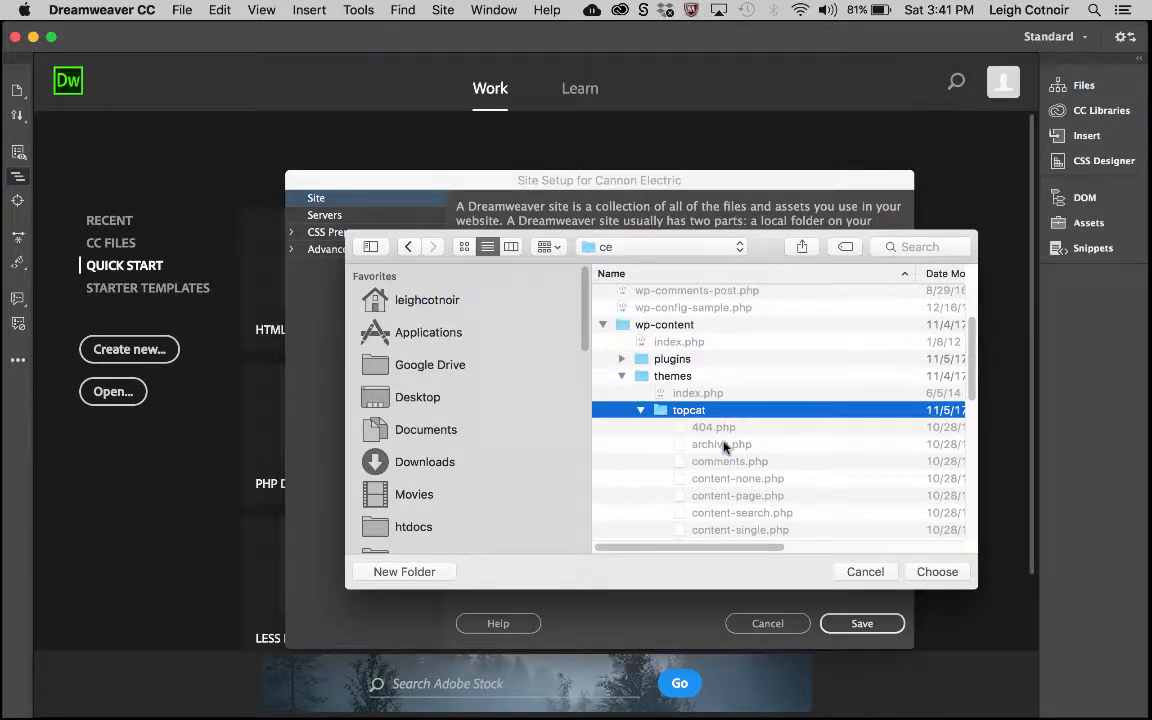
pyautogui.scroll(-5, 722, 447)
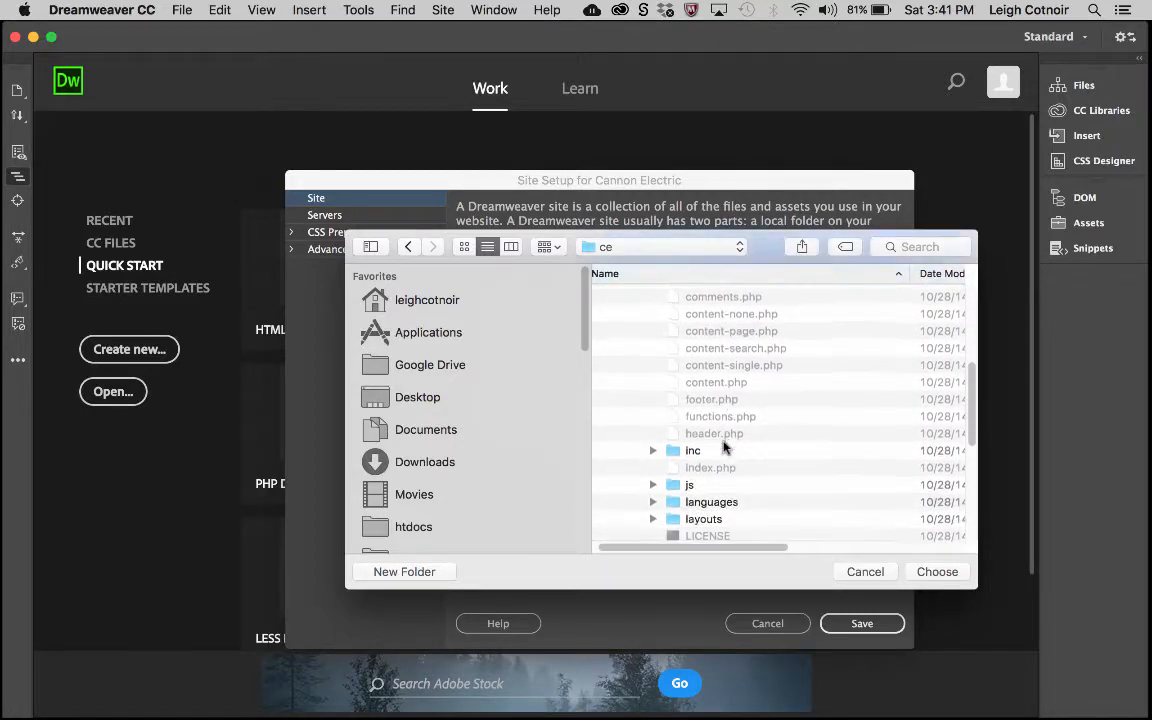
pyautogui.scroll(5, 722, 447)
pyautogui.click(634, 368)
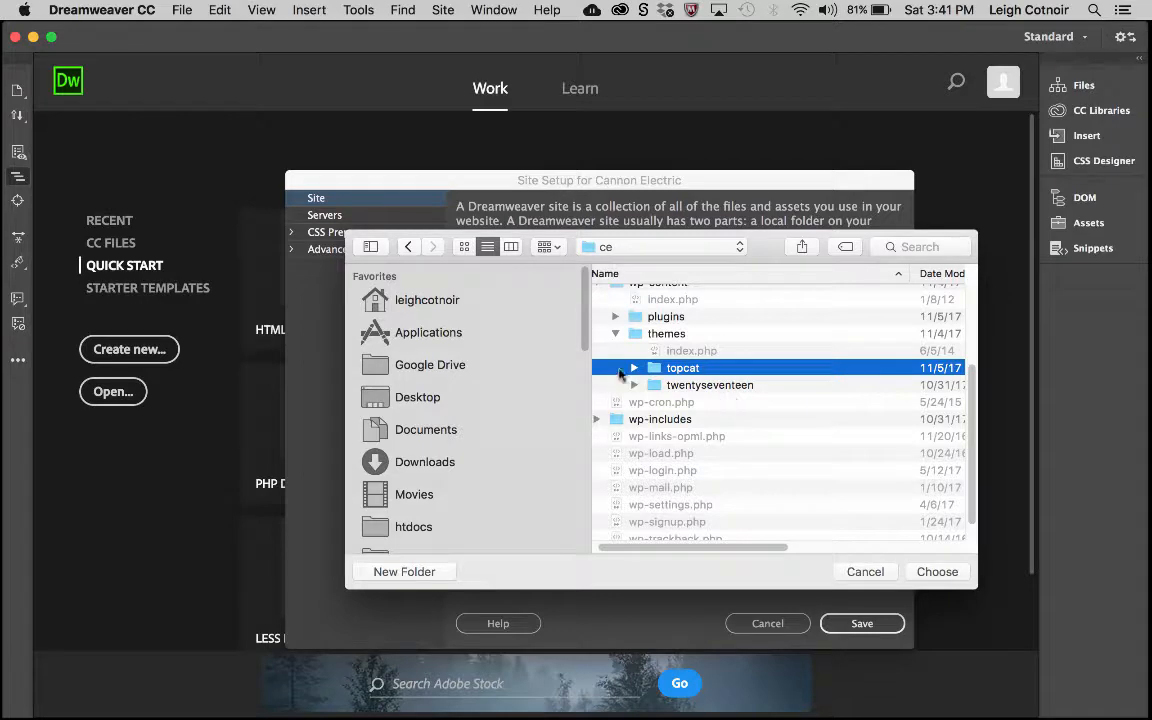
pyautogui.click(634, 368)
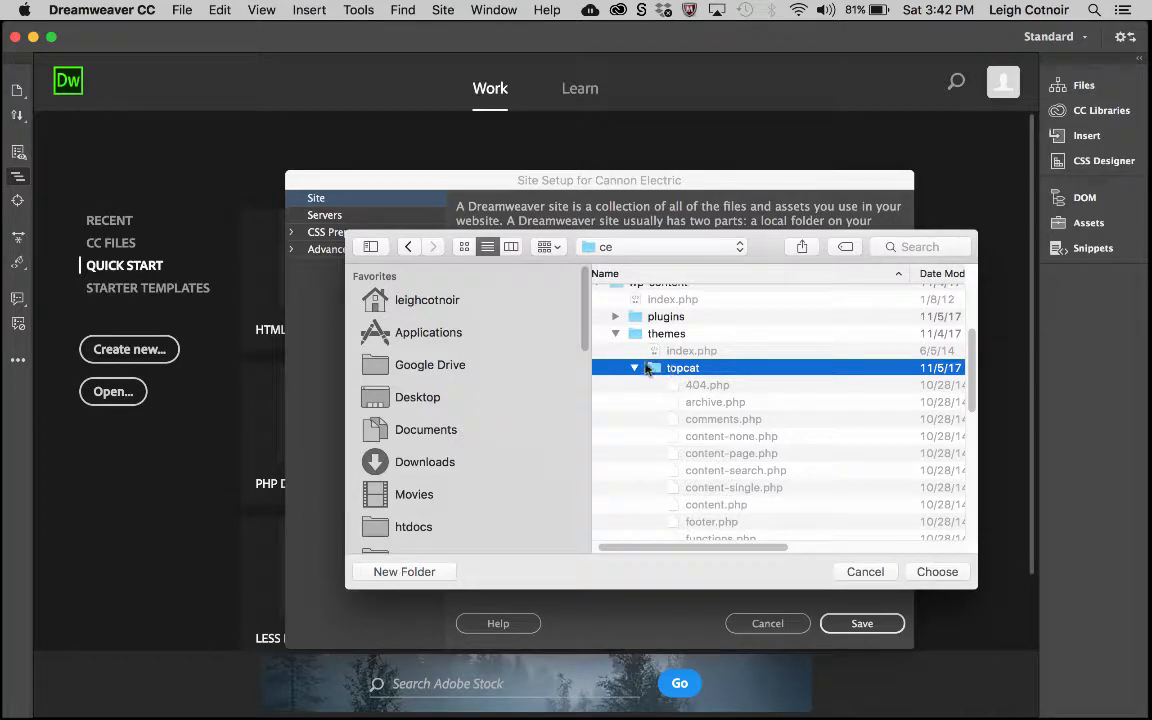
pyautogui.scroll(5, 665, 372)
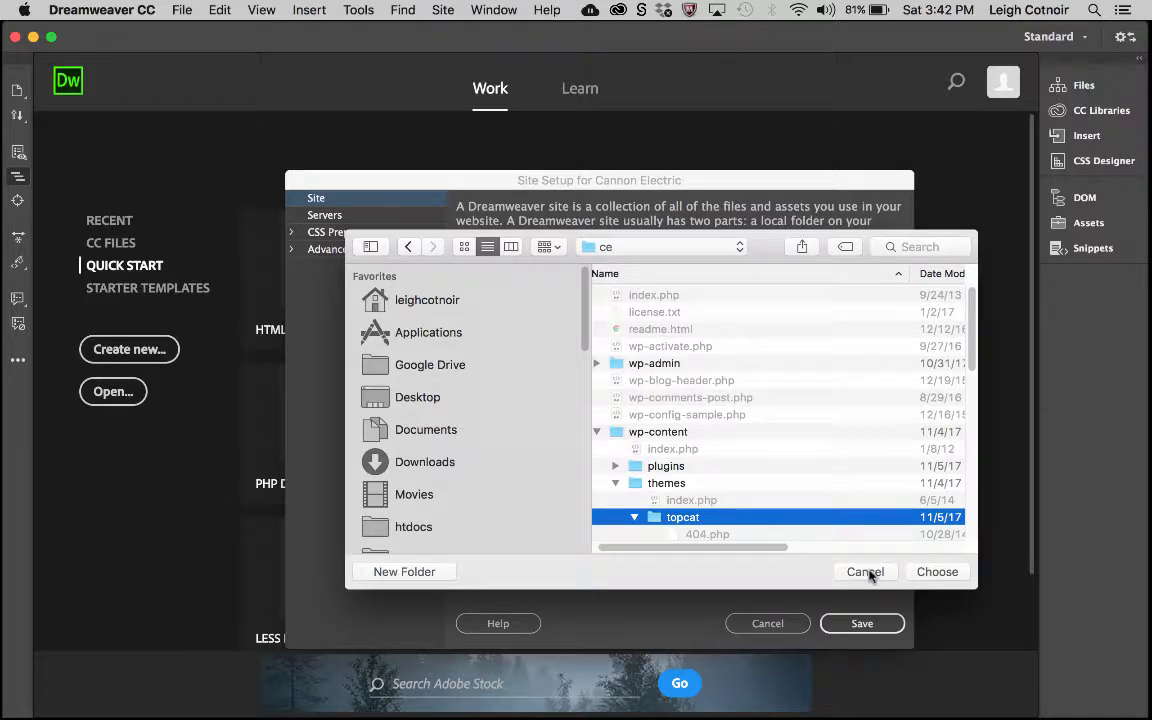
# - Return to the Desktop and choose the ce folder as the local site folder
pyautogui.click(620, 246)
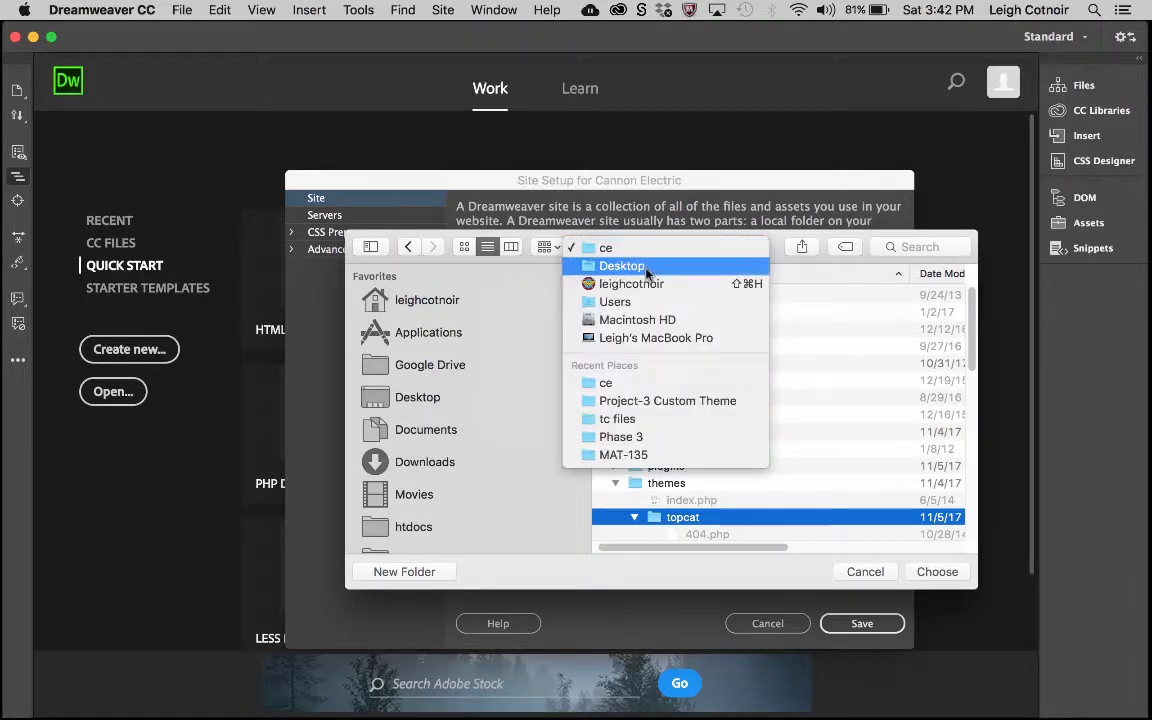
pyautogui.click(640, 262)
pyautogui.click(628, 313)
pyautogui.press('Left')
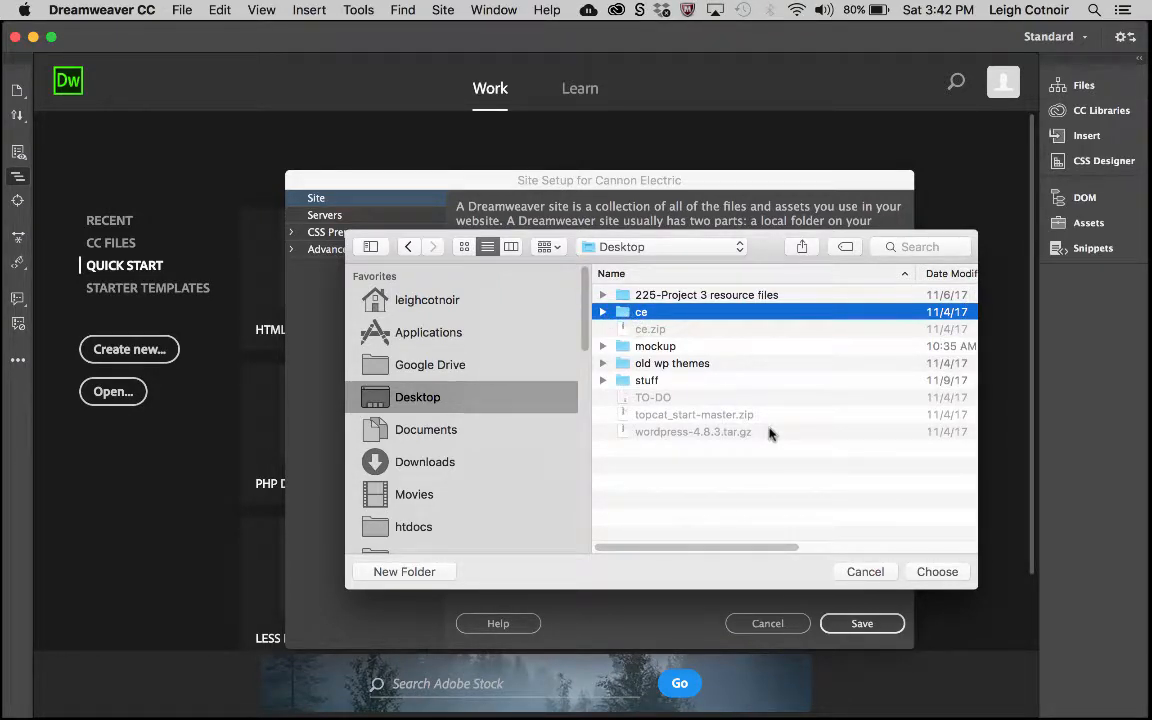
pyautogui.click(940, 571)
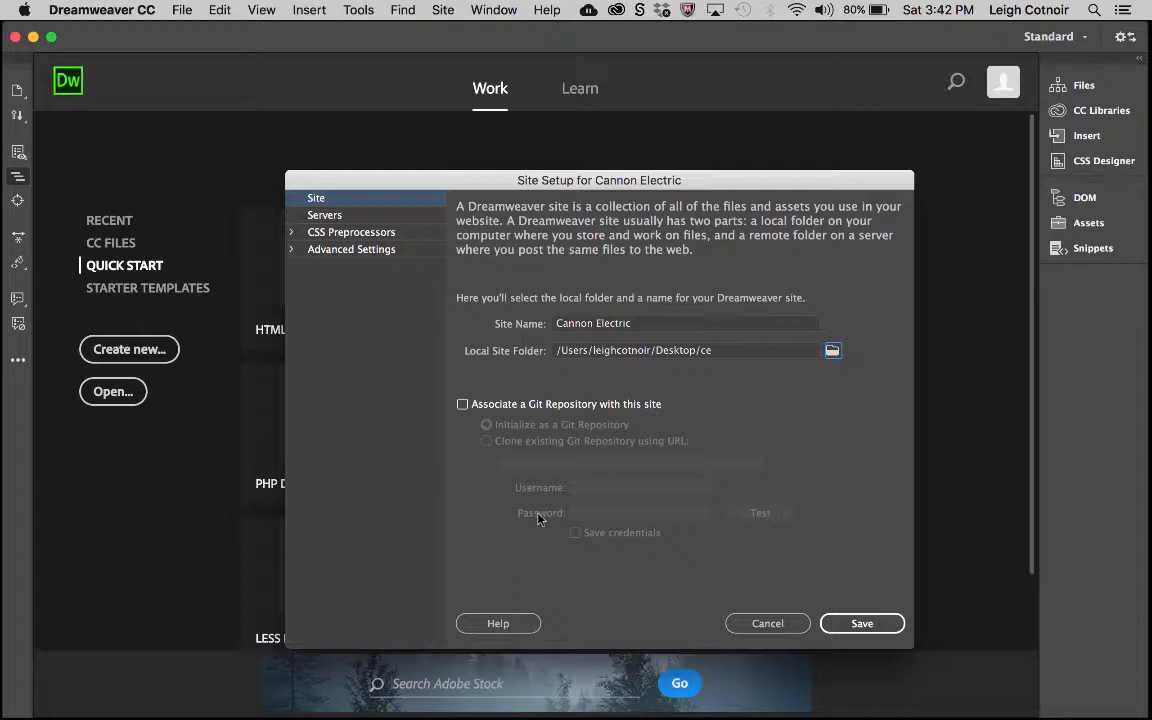
# - Add a new server to the site and name it Cannon Electric matmcc
pyautogui.click(322, 215)
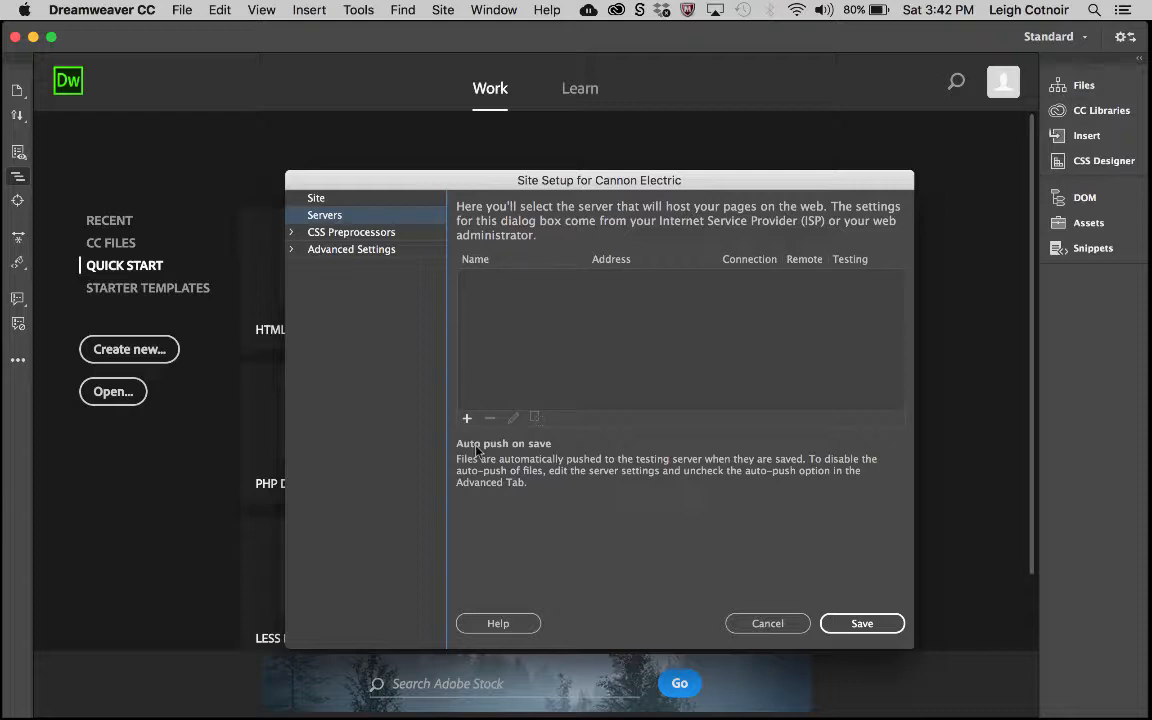
pyautogui.click(466, 418)
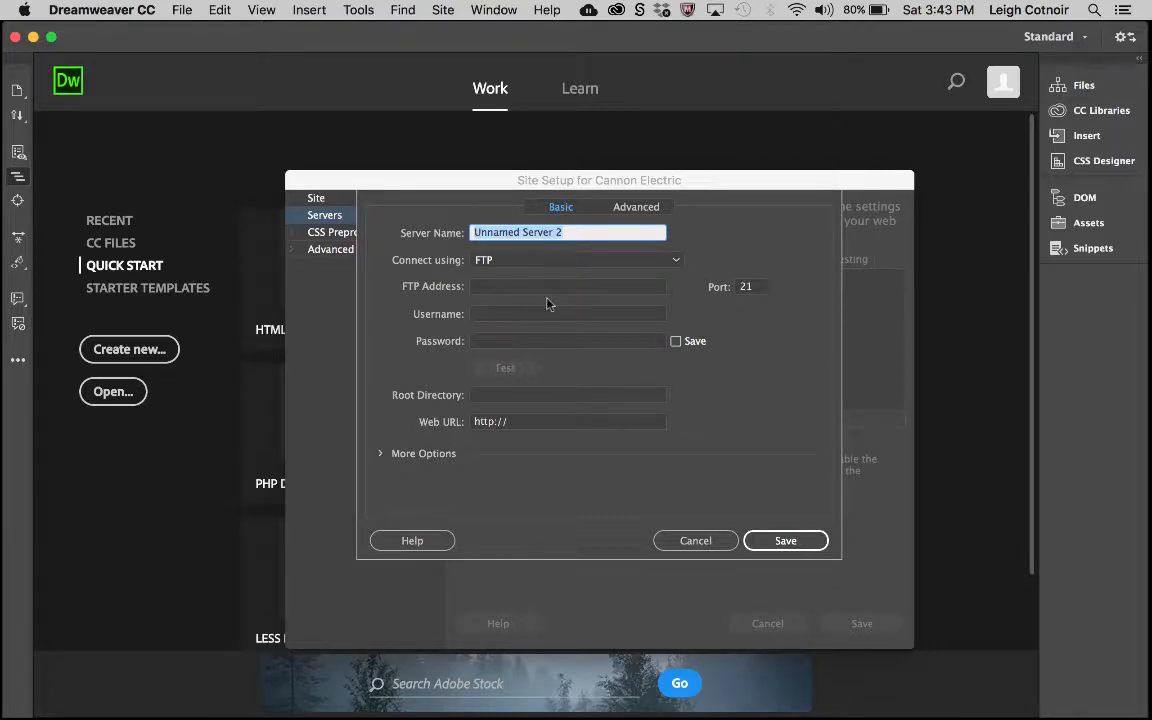
pyautogui.write('Cannon')
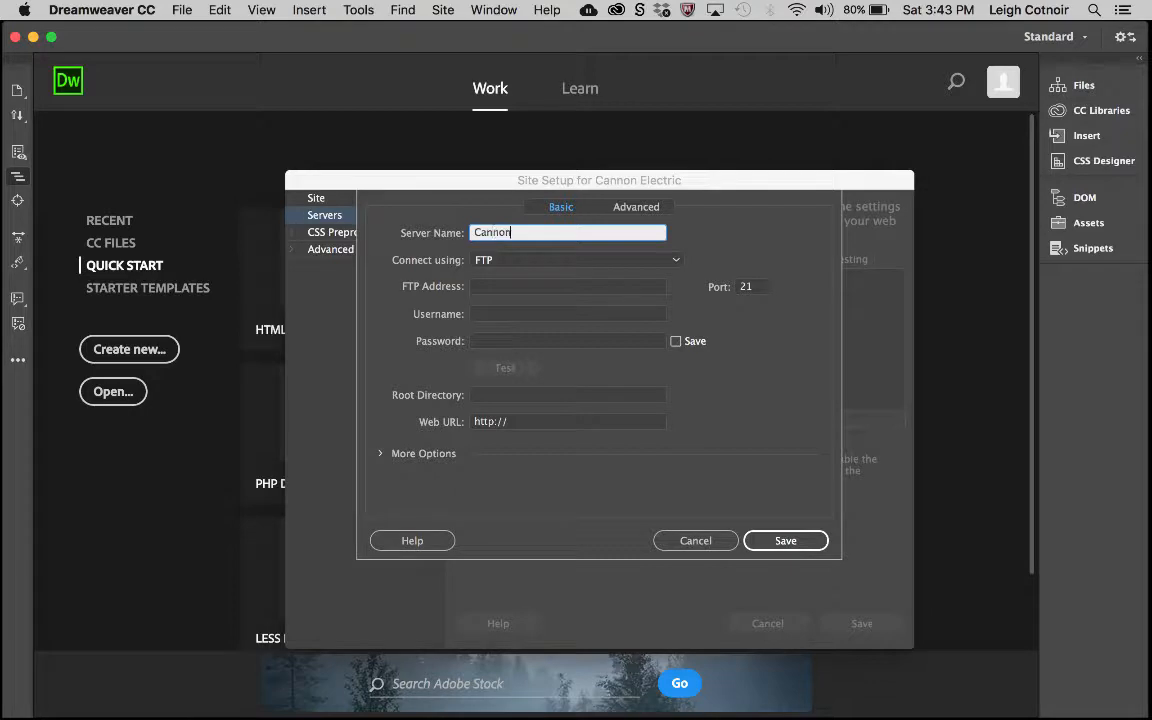
pyautogui.write(' Electric matmcc')
# - Choose FTP as the server's connection method and set the FTP address to ftp.topcat.matmcc.org
pyautogui.click(496, 261)
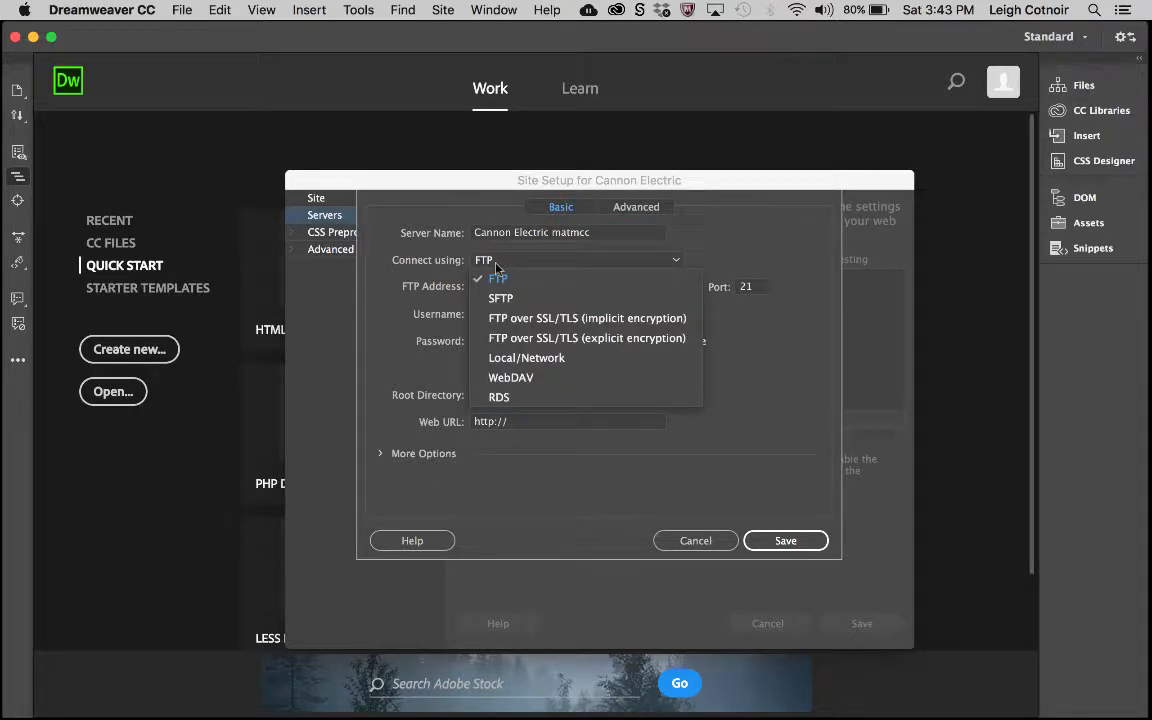
pyautogui.click(495, 265)
pyautogui.click(502, 258)
pyautogui.click(499, 275)
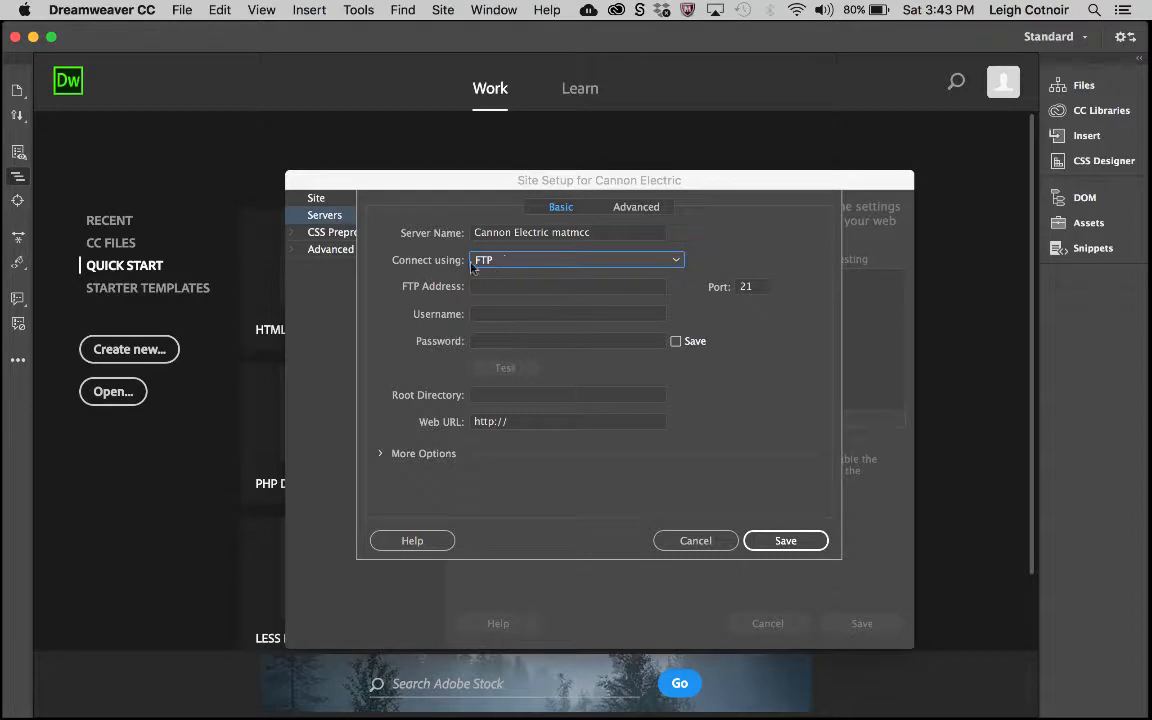
pyautogui.click(505, 288)
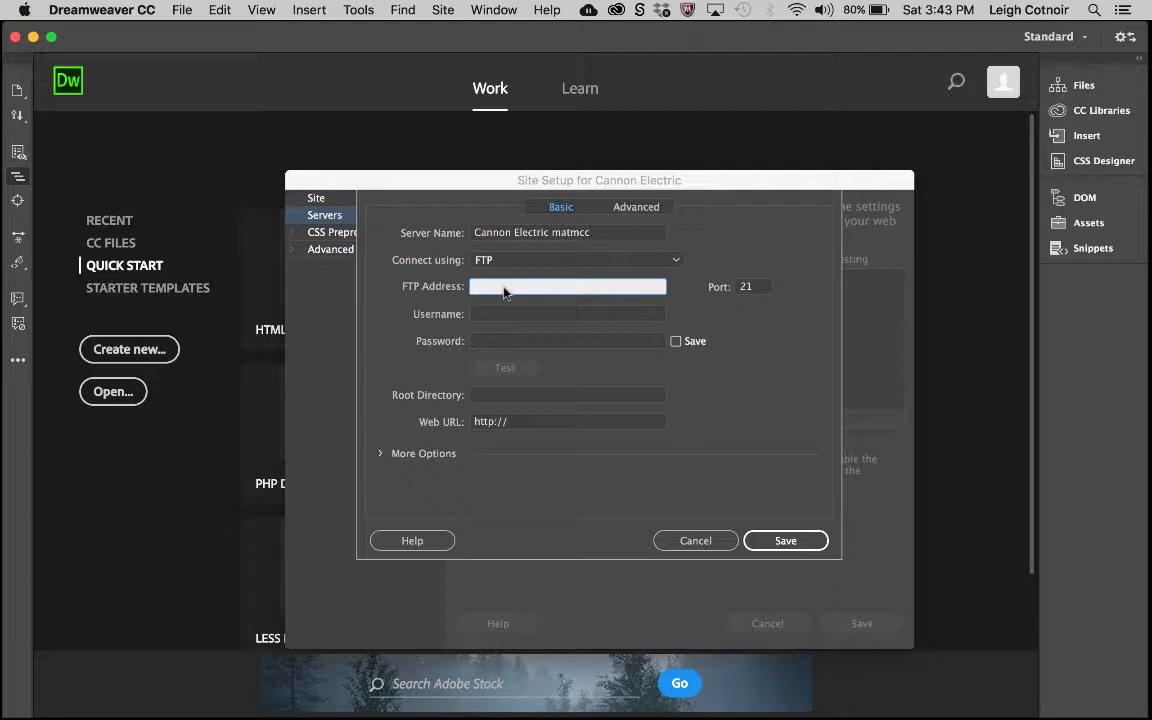
pyautogui.write('ftp.topcat.matmcc.org')
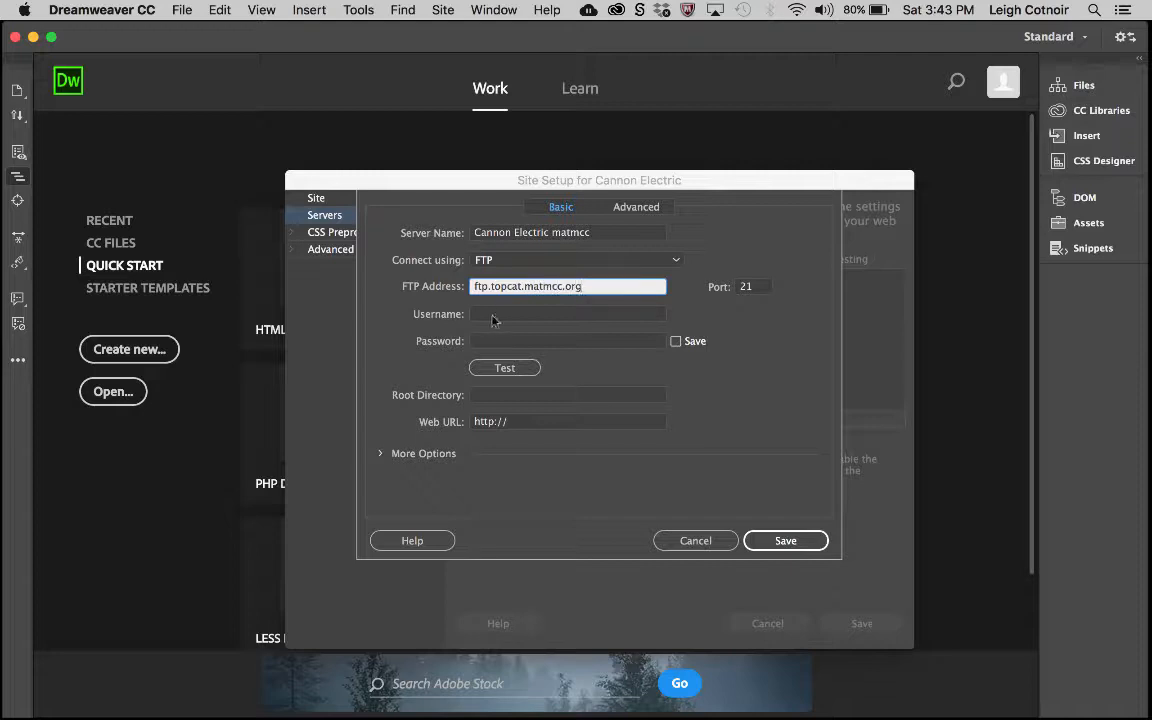
# - Enter the FTP username topcat and the account password, and test the server connection
pyautogui.click(492, 317)
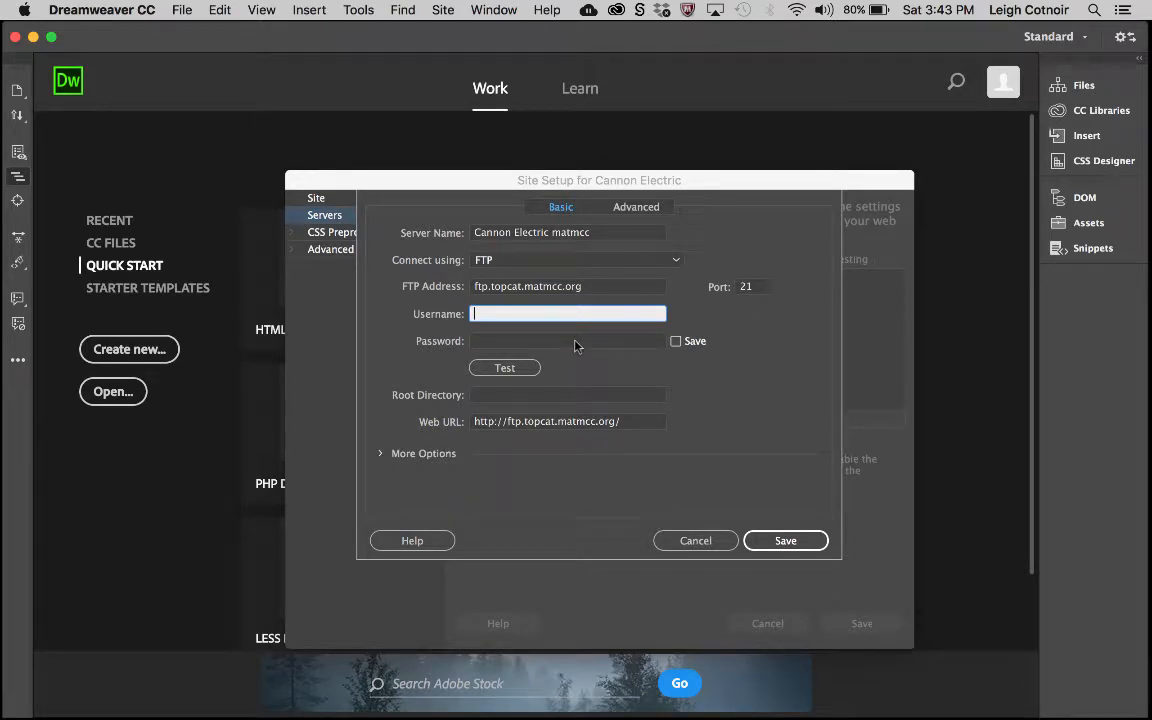
pyautogui.write('topcat')
pyautogui.click(560, 343)
pyautogui.write('••••••••••')
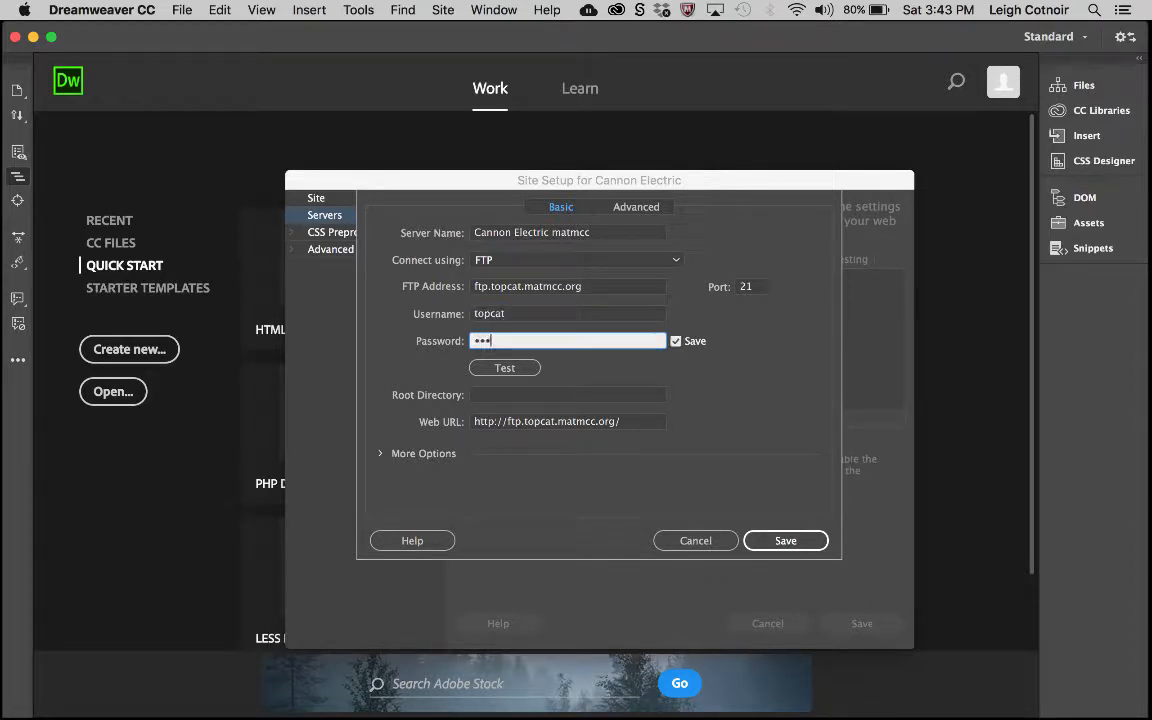
pyautogui.write('•••••')
pyautogui.click(510, 368)
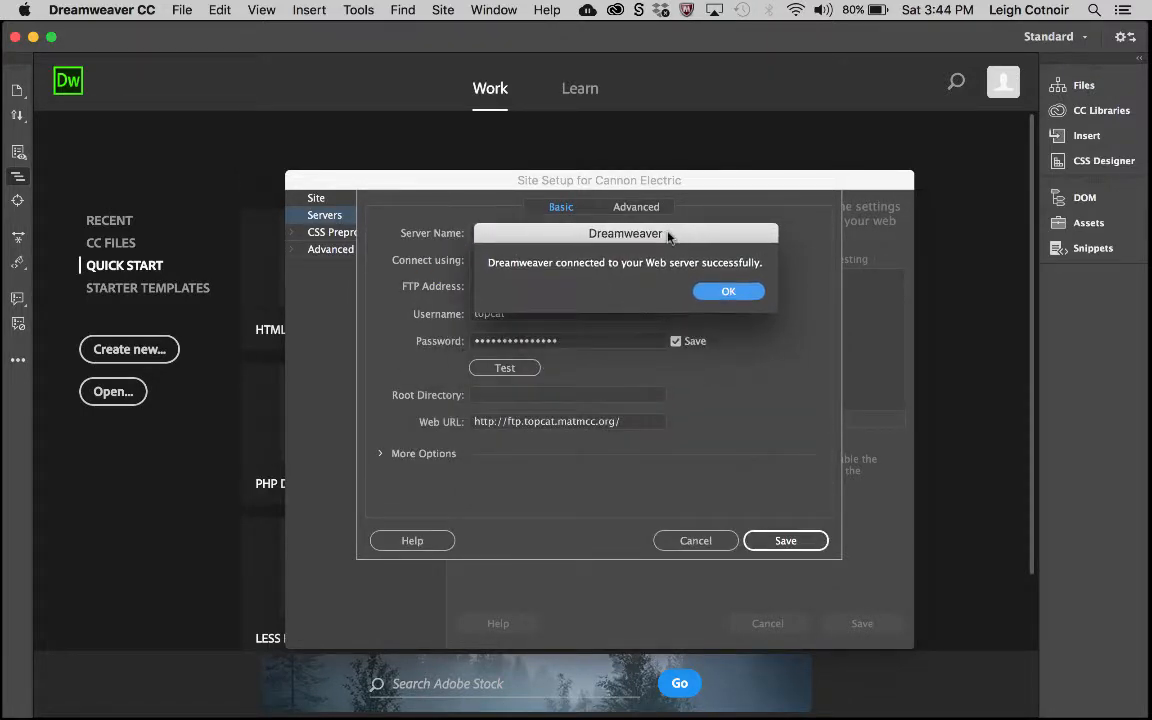
pyautogui.click(726, 292)
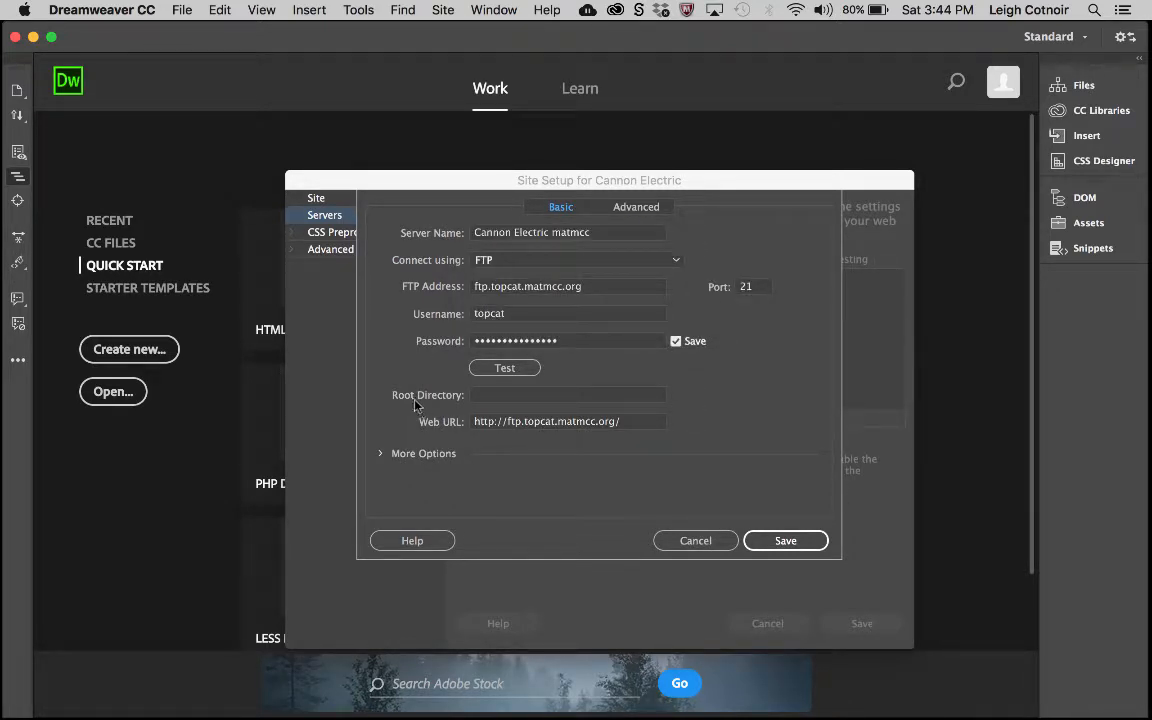
# - Save the new FTP server definition, and check the site's local folder and server list
pyautogui.click(488, 396)
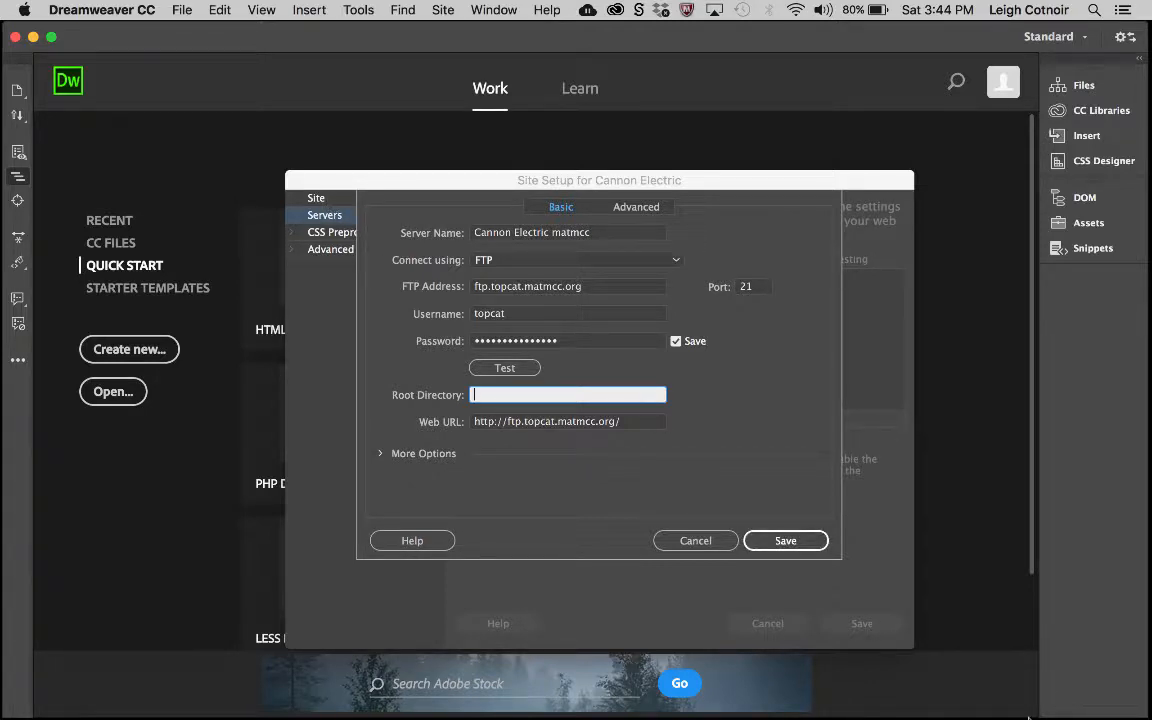
pyautogui.click(786, 541)
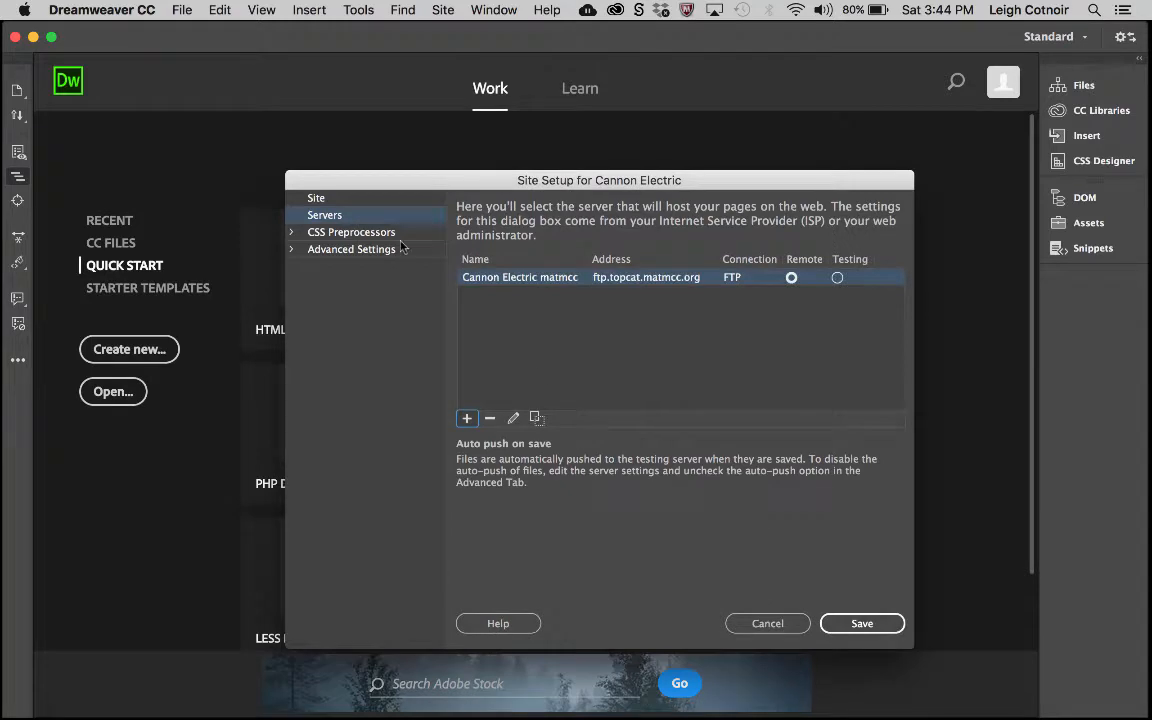
pyautogui.click(296, 197)
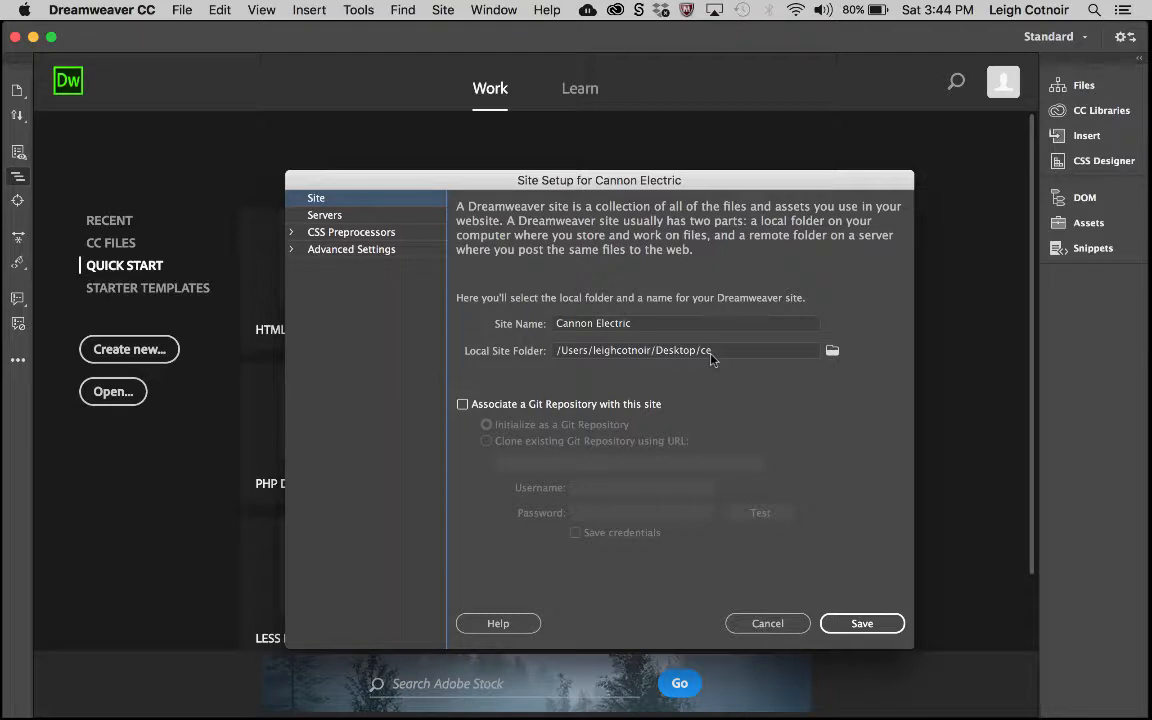
pyautogui.click(325, 215)
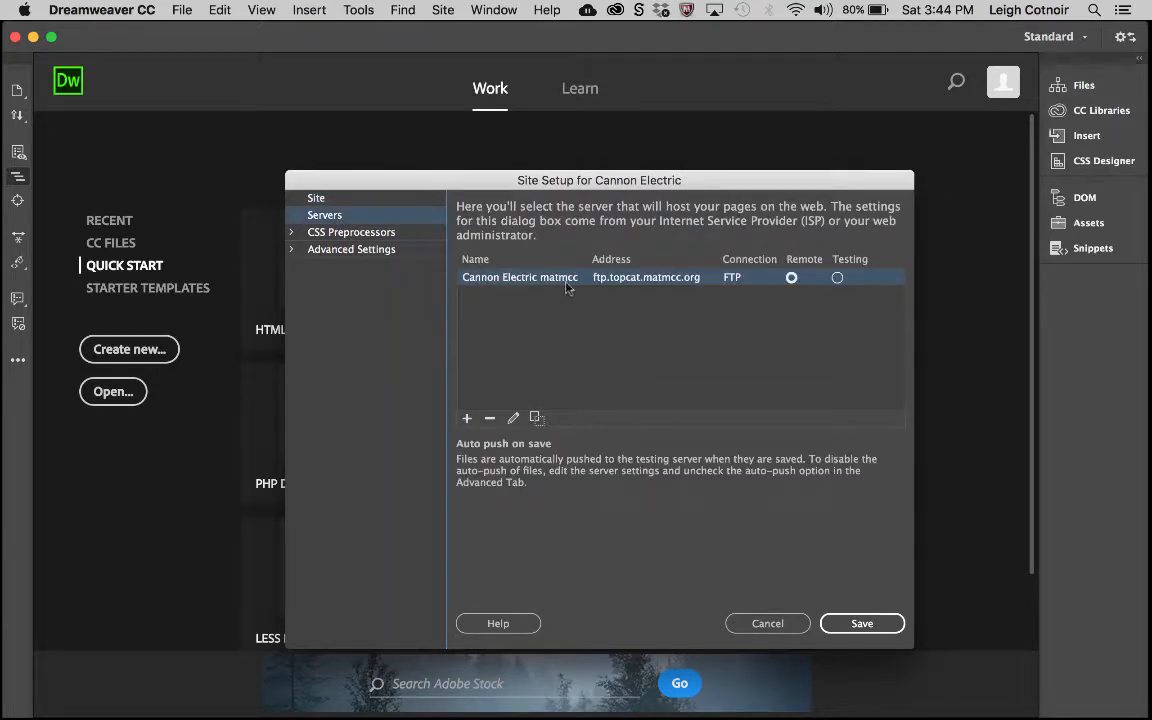
# - Edit the Cannon Electric matmcc server, set its root directory to ce, and test the connection
pyautogui.click(513, 417)
pyautogui.click(505, 396)
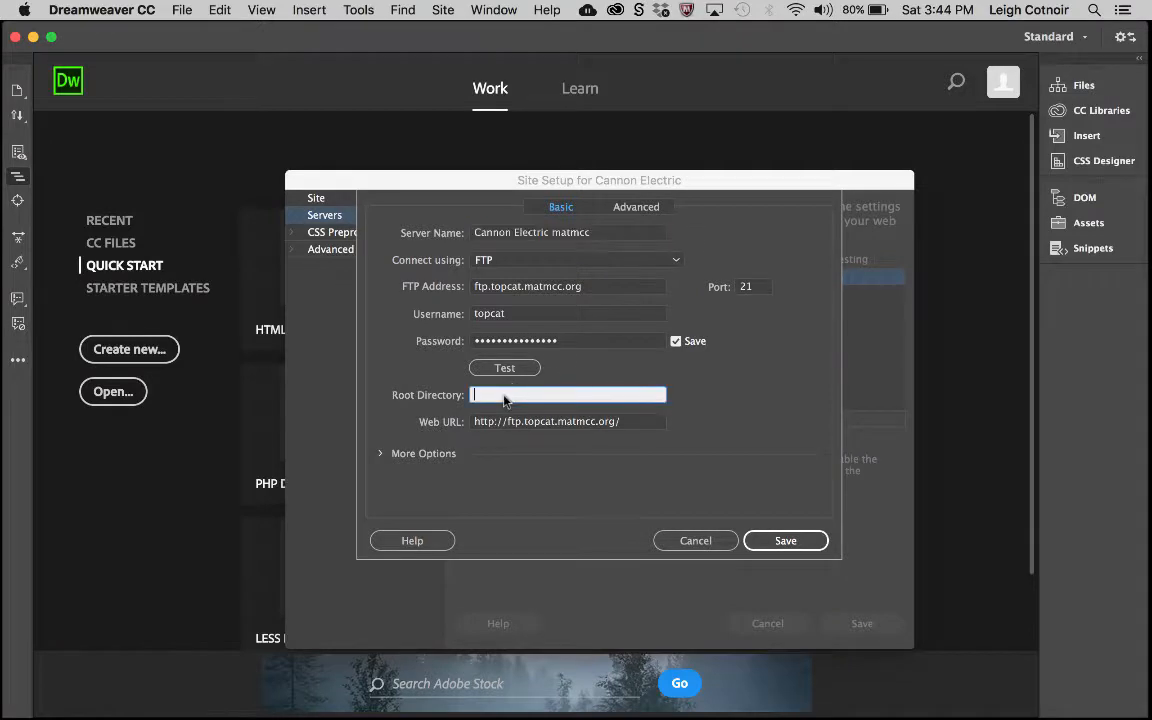
pyautogui.write('ce')
pyautogui.click(505, 368)
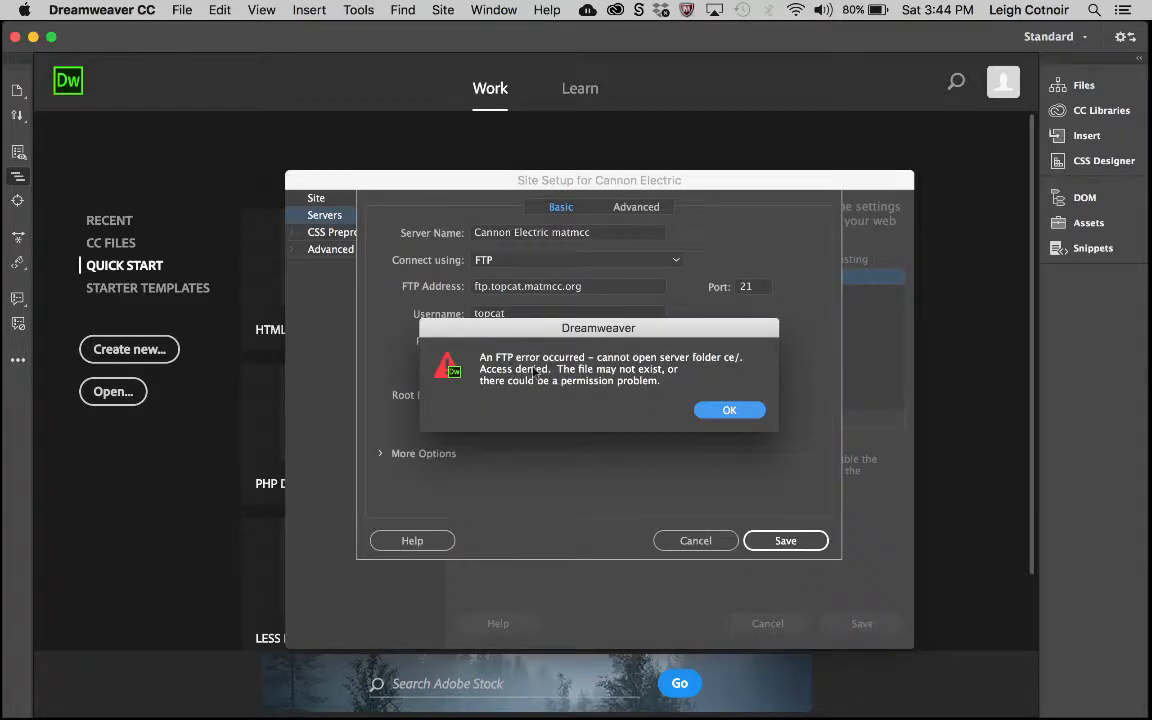
pyautogui.click(730, 414)
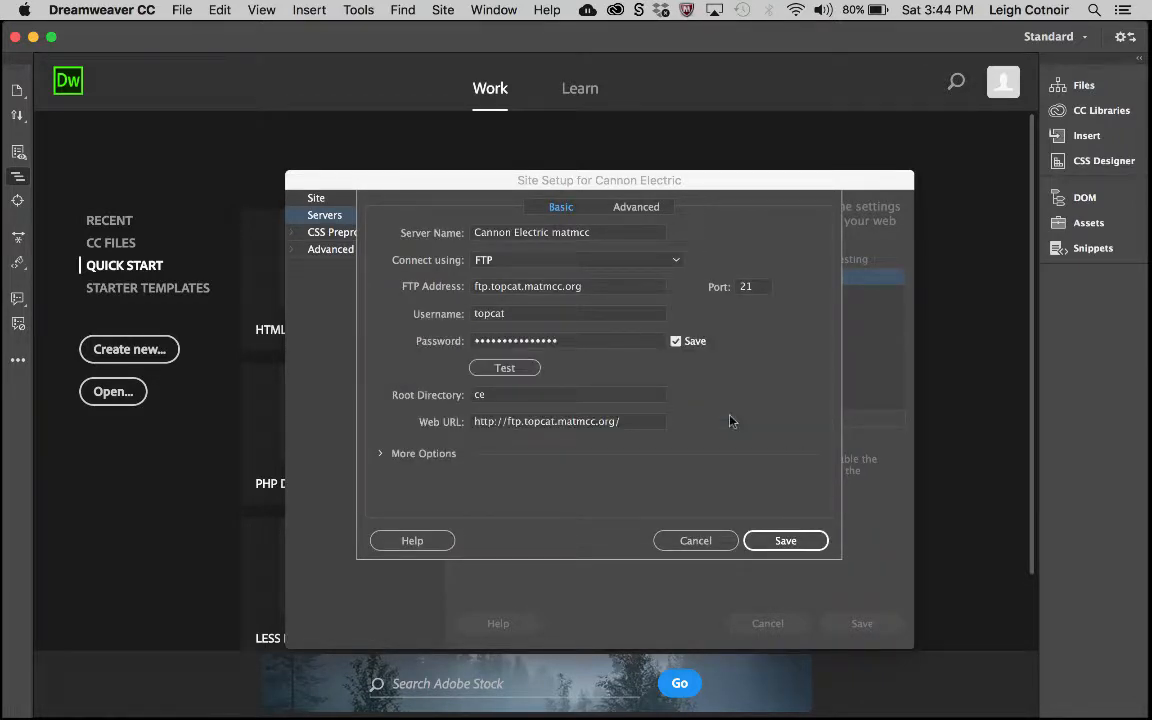
pyautogui.click(630, 421)
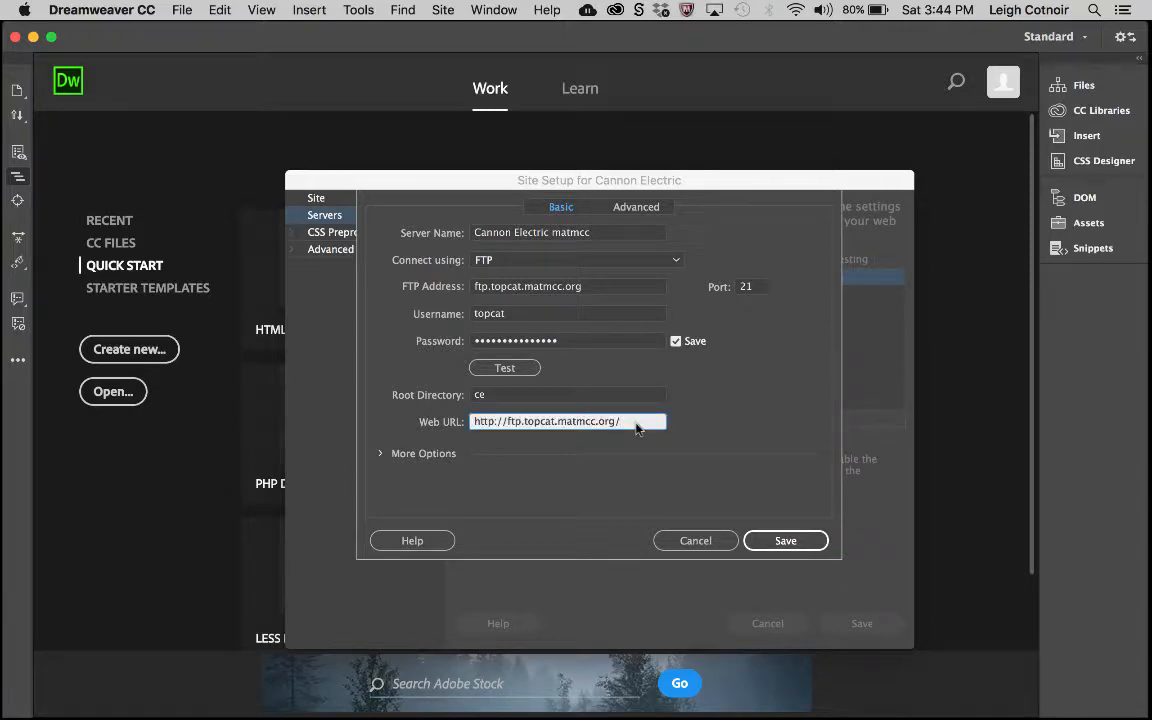
pyautogui.write('ce/')
pyautogui.click(527, 368)
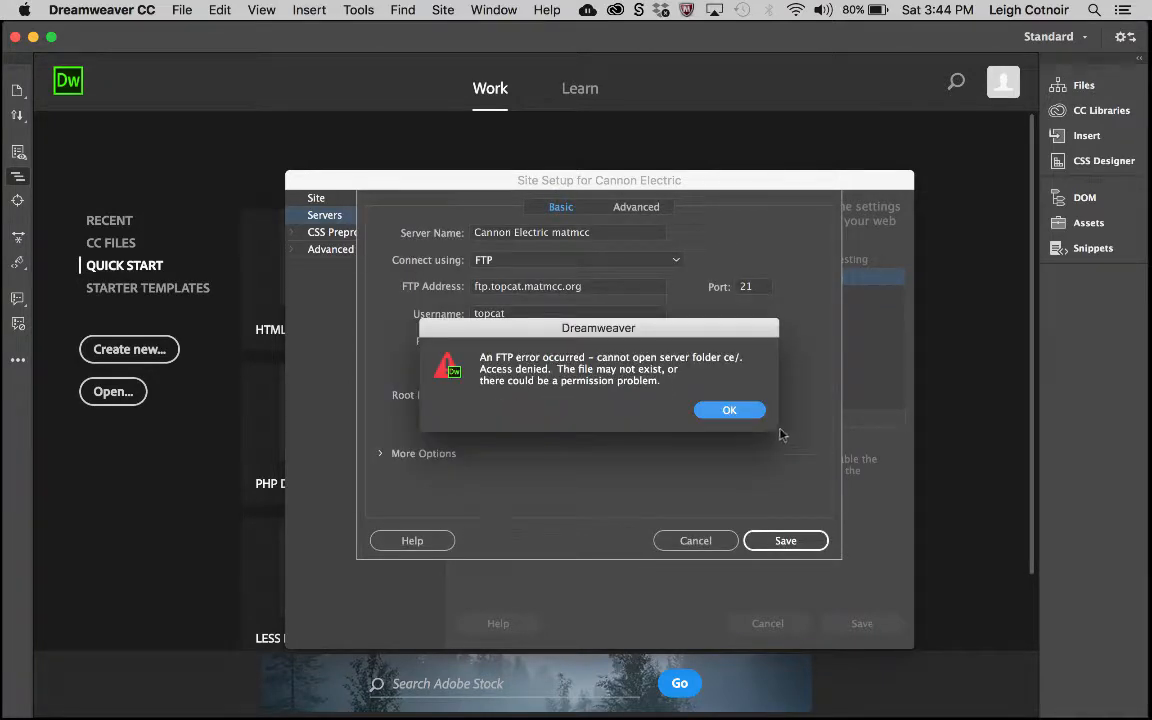
pyautogui.click(748, 410)
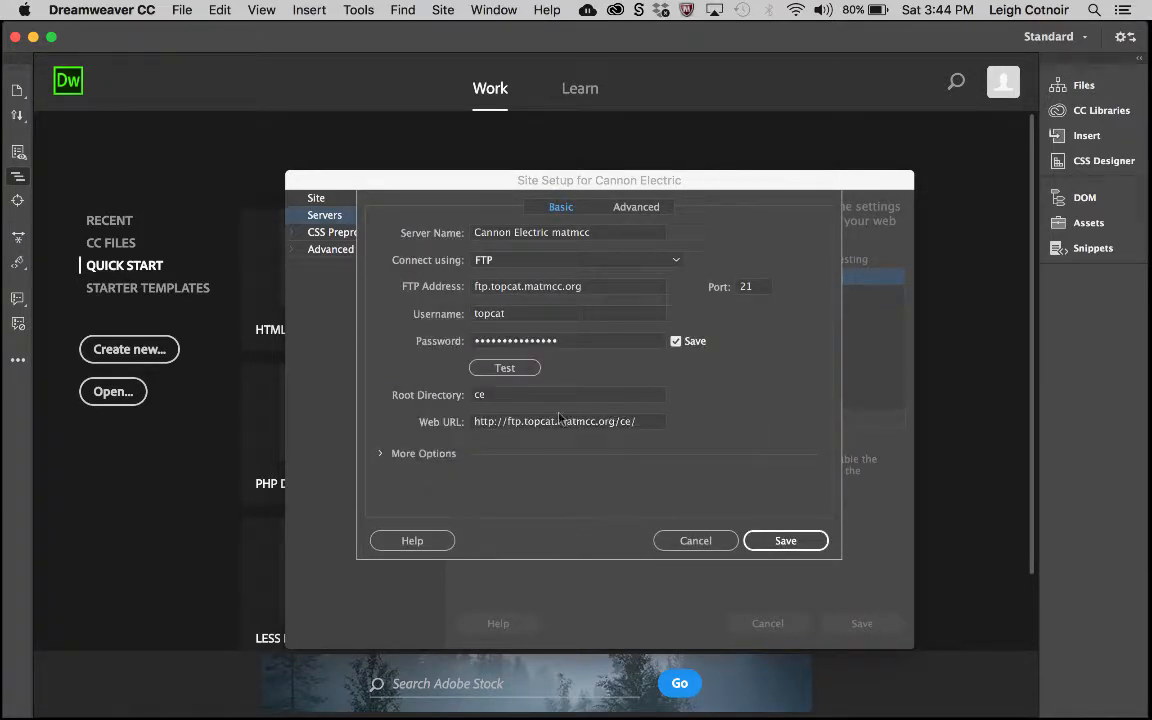
# - Try /ce as the server's root directory and test the connection
pyautogui.click(475, 397)
pyautogui.write('/')
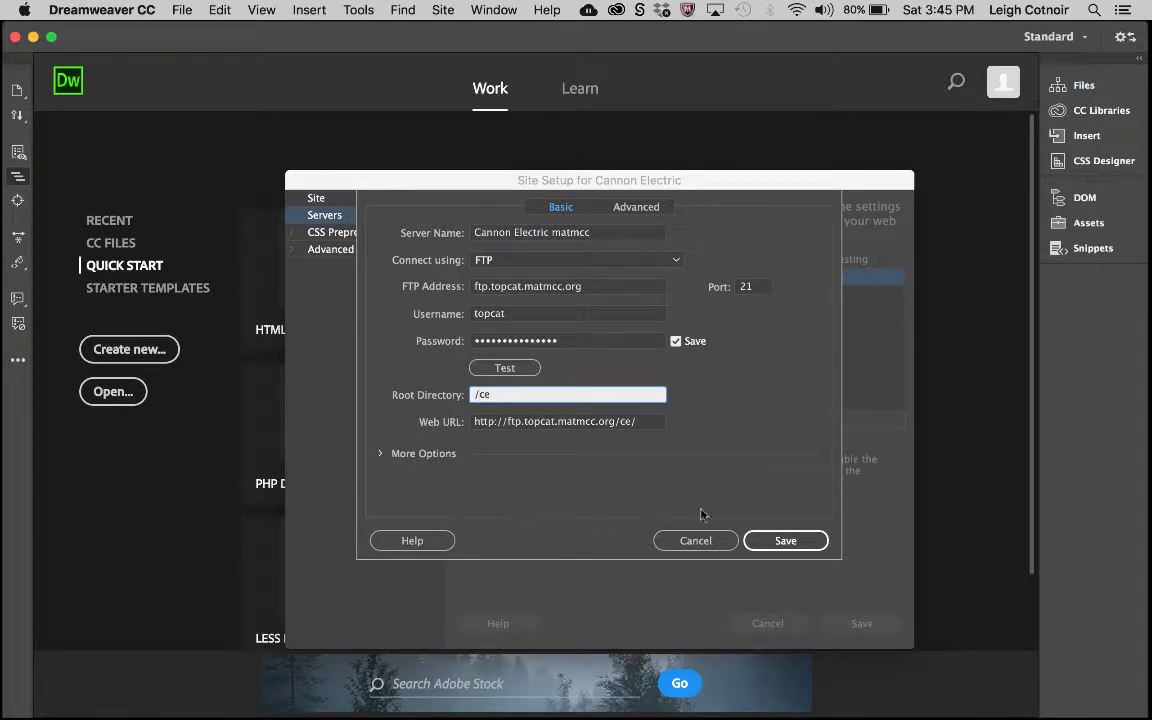
pyautogui.click(525, 367)
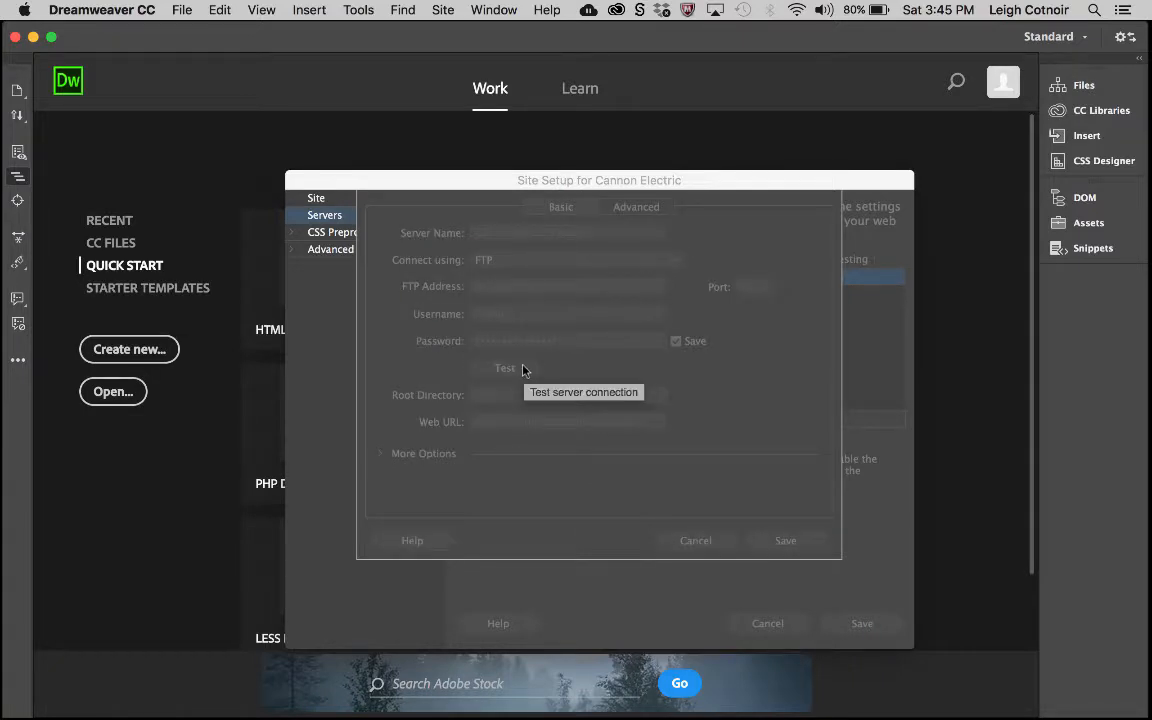
pyautogui.click(732, 410)
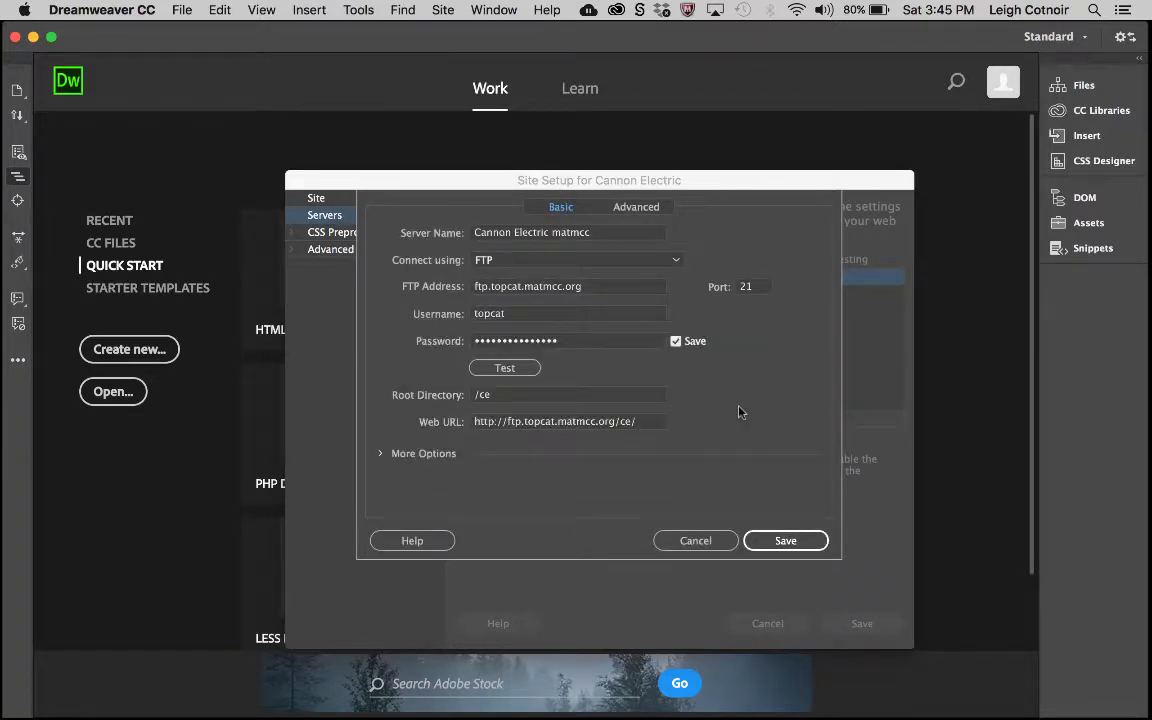
# - Try ce/ as the server's root directory and test the connection
pyautogui.click(480, 397)
pyautogui.press('BackSpace')
pyautogui.click(515, 394)
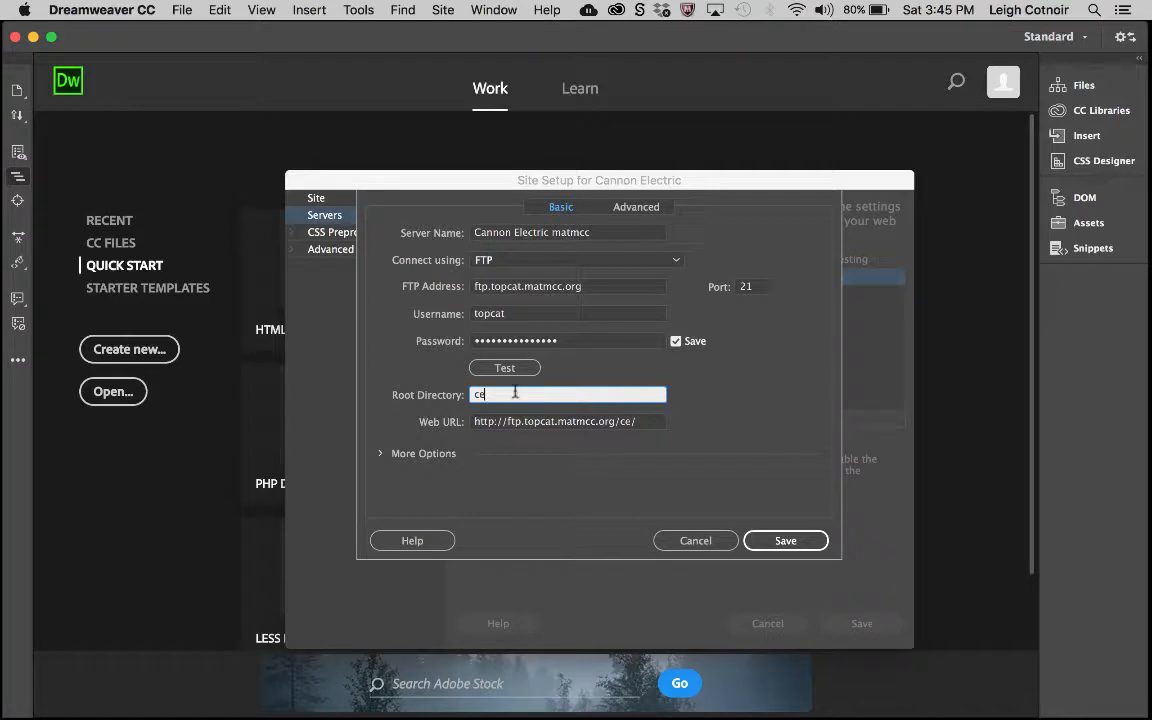
pyautogui.write('/')
pyautogui.click(518, 371)
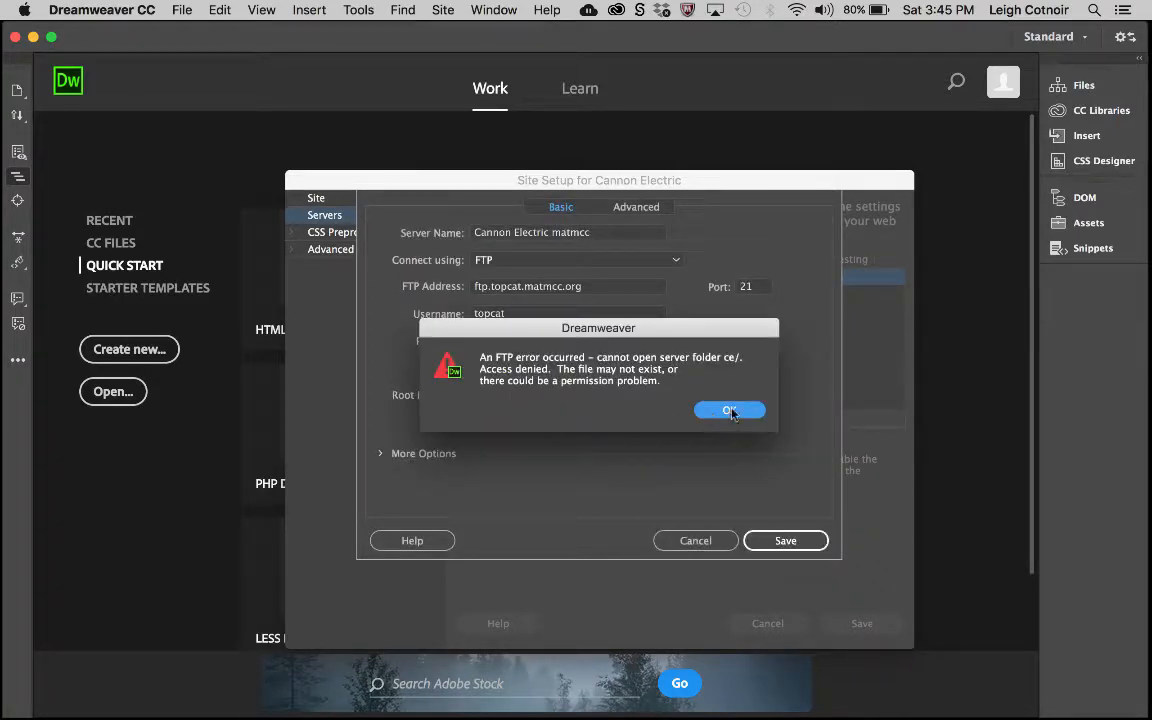
pyautogui.click(732, 411)
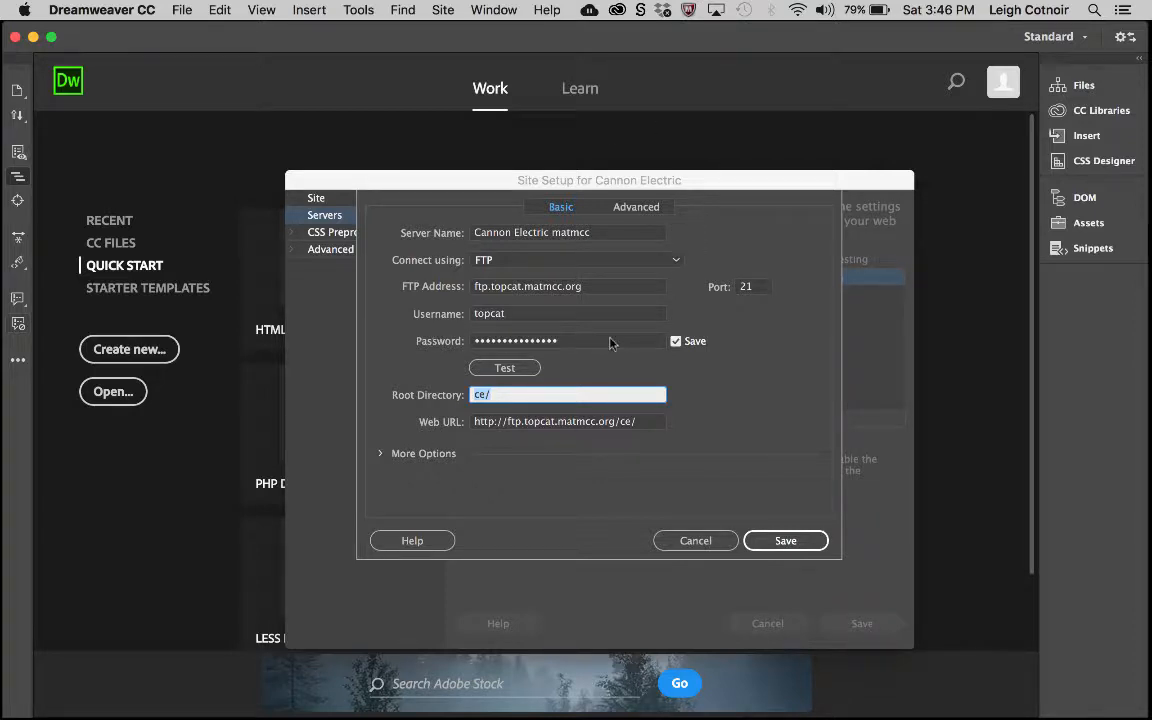
# - Switch to the cPanel File Manager in Chrome and go up from public_html/ce to the home directory
pyautogui.click(40, 158)
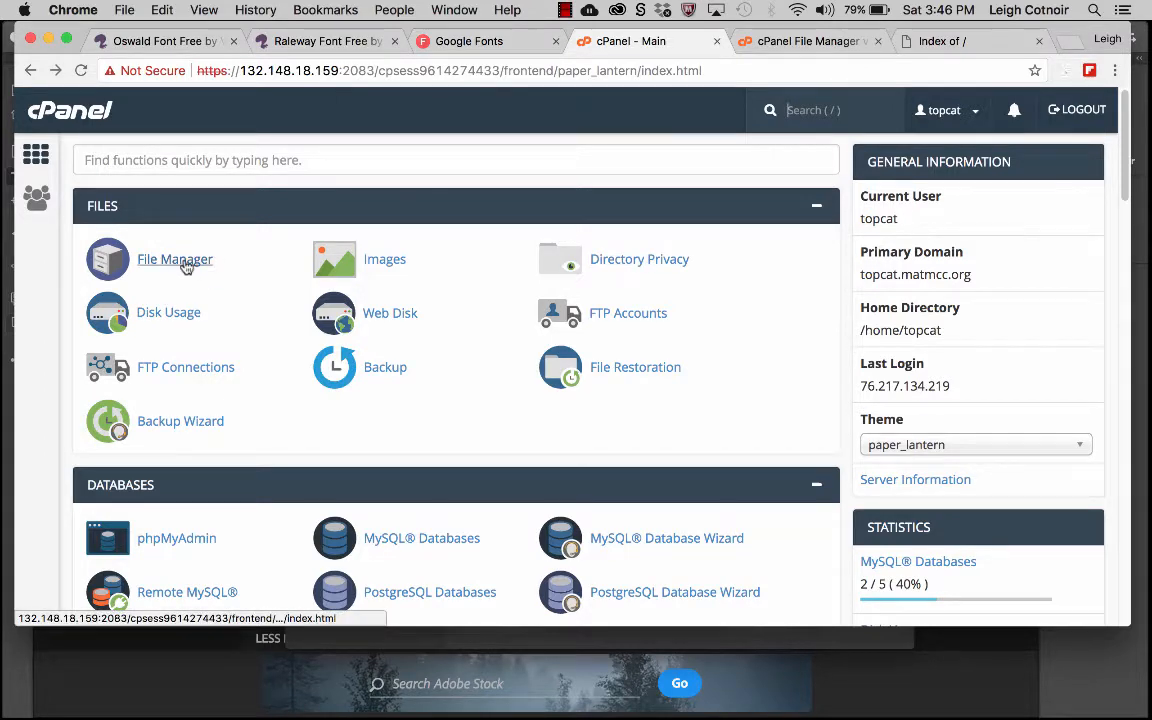
pyautogui.click(805, 41)
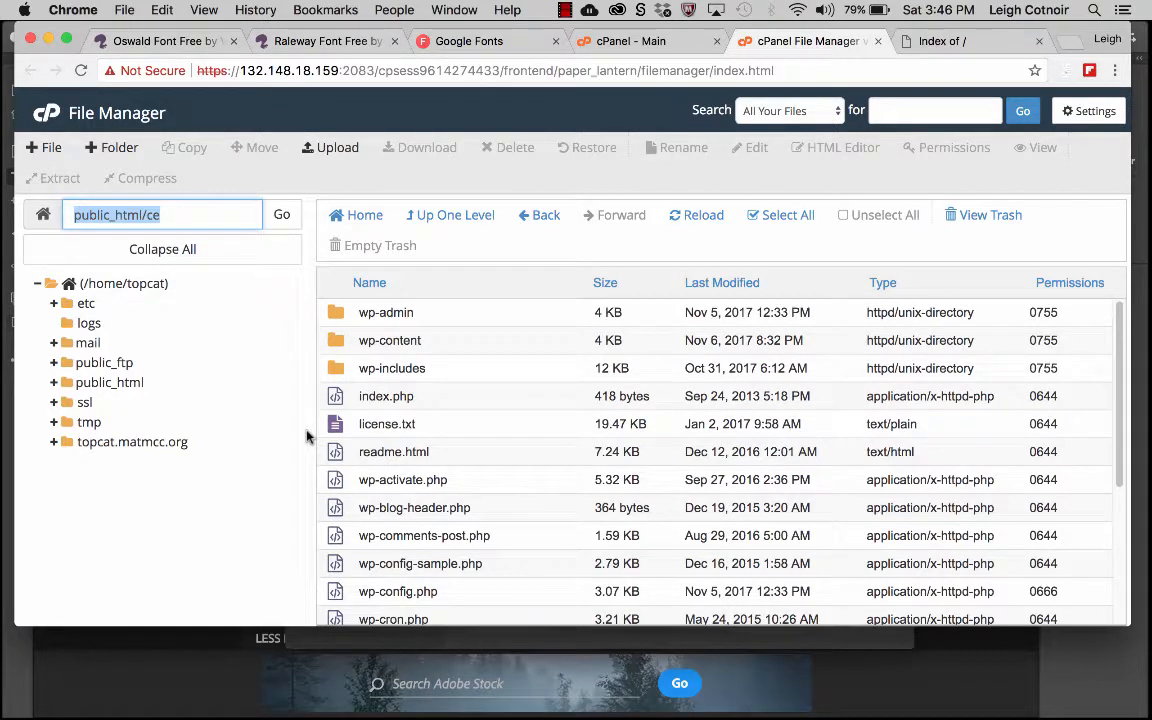
pyautogui.click(177, 517)
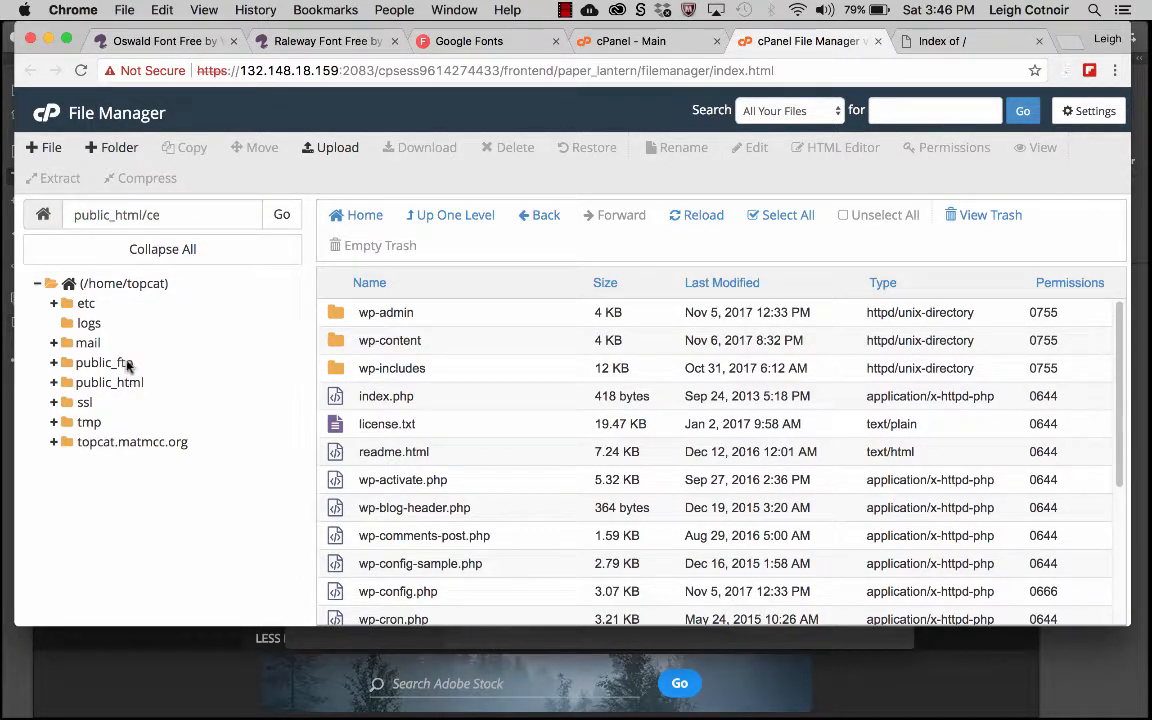
pyautogui.click(459, 217)
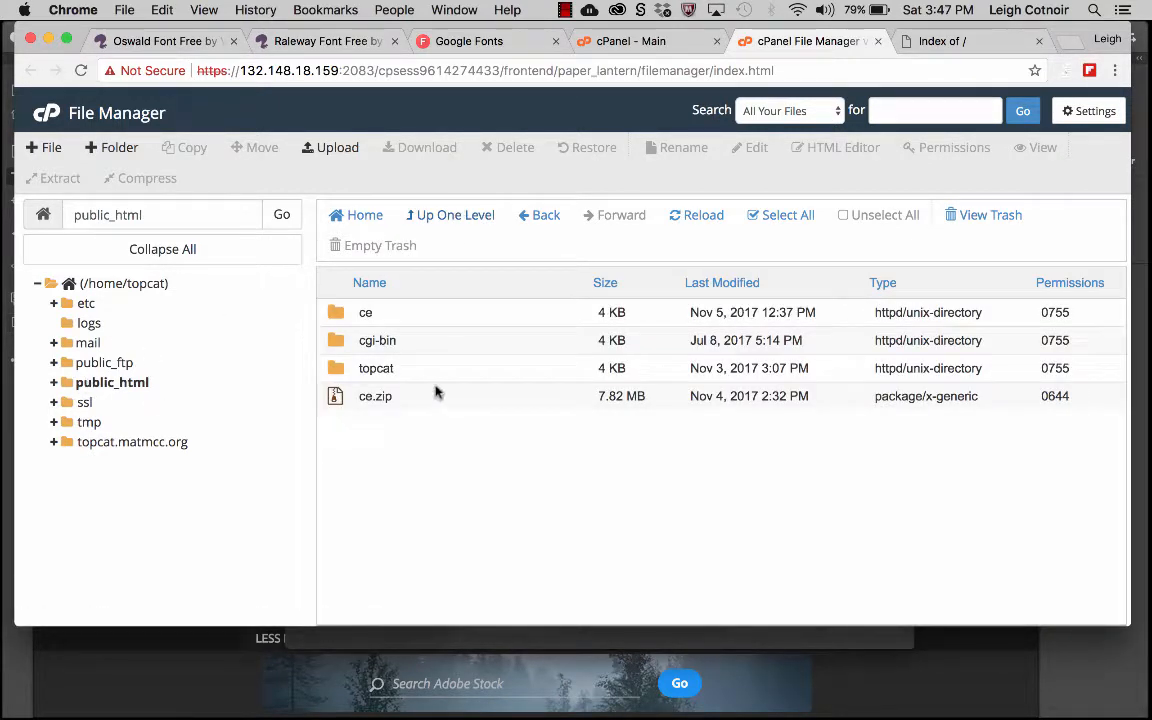
pyautogui.click(443, 222)
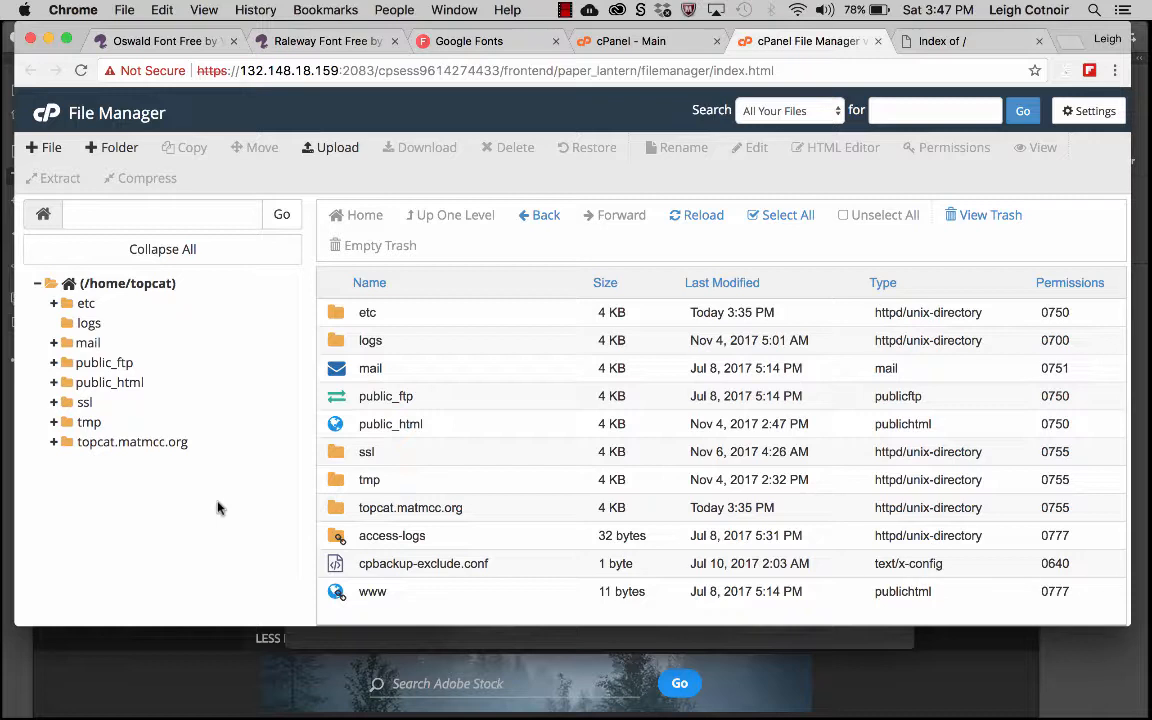
# - Open the public_html folder and its ce subfolder to trace the path to the WordPress files
pyautogui.click(339, 428)
pyautogui.doubleClick(339, 428)
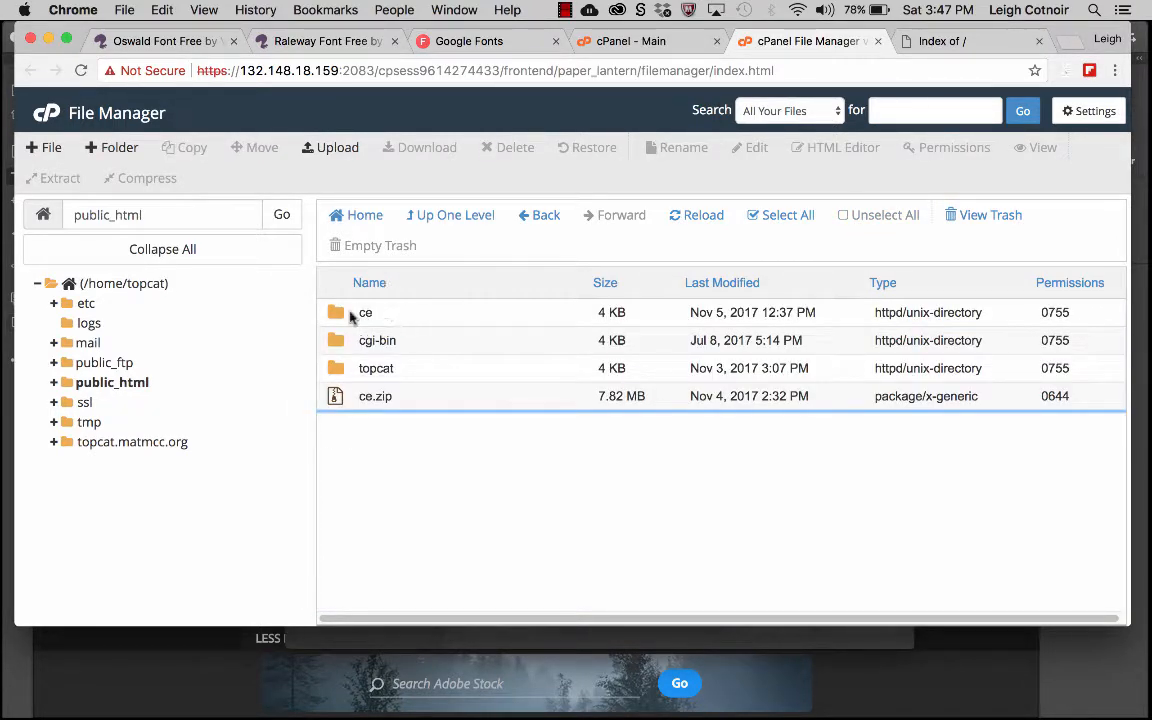
pyautogui.click(415, 317)
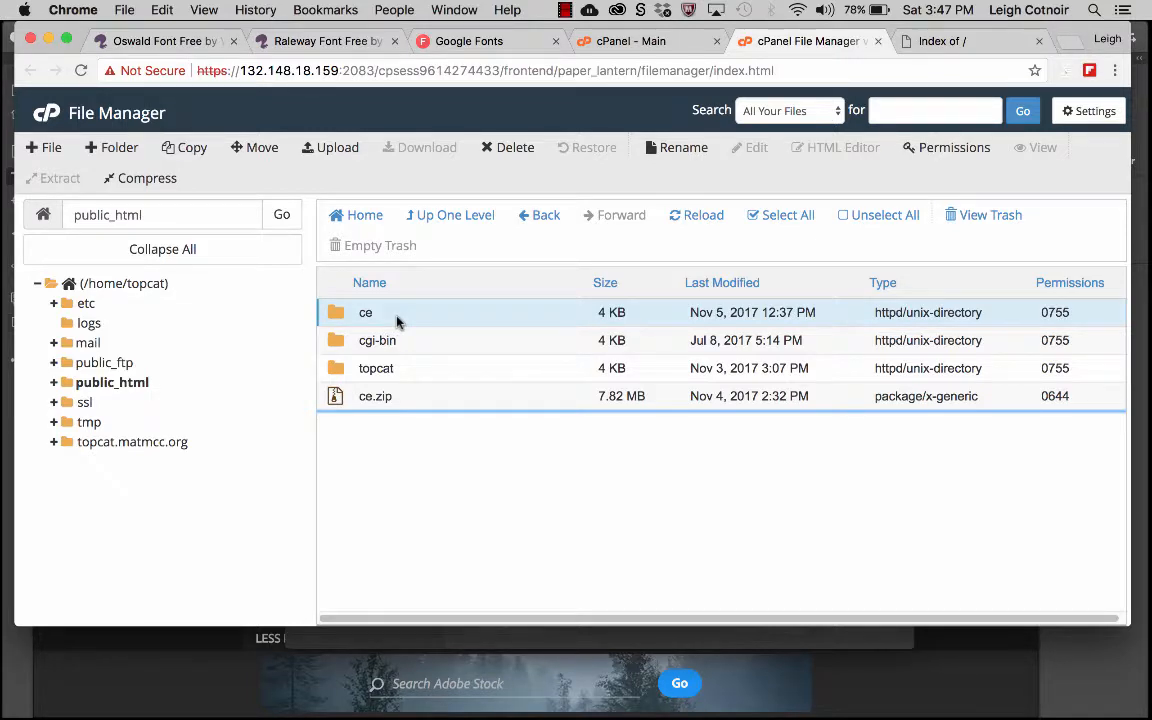
pyautogui.doubleClick(336, 318)
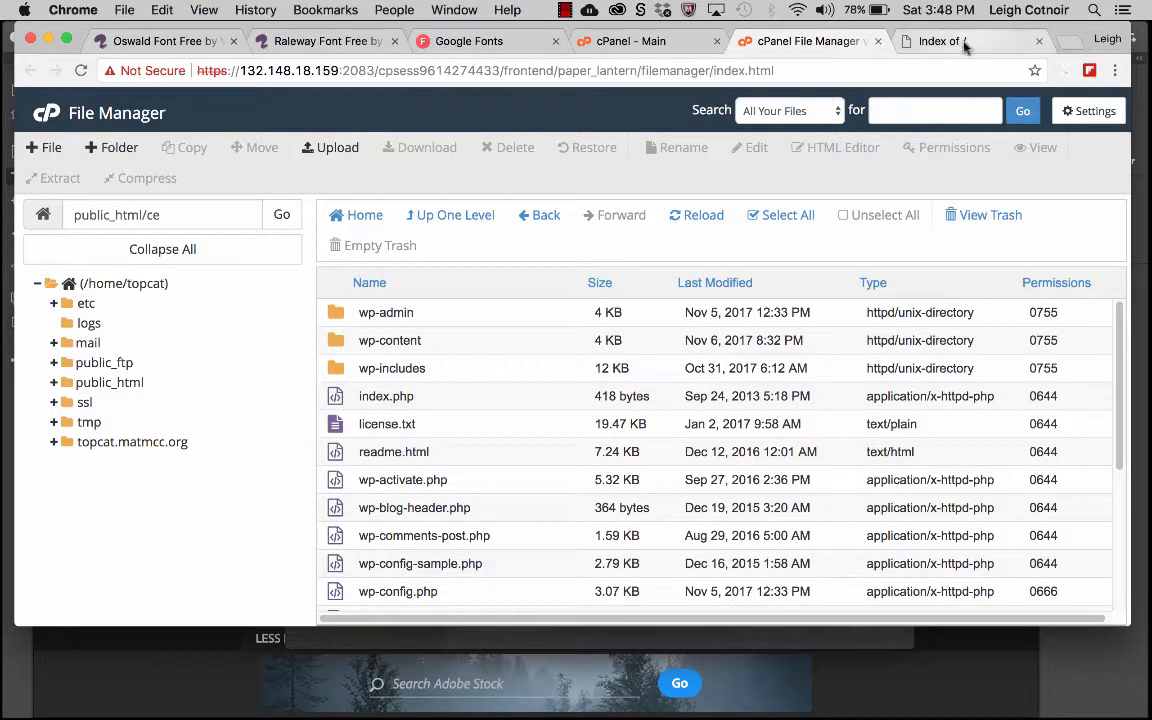
pyautogui.click(1066, 40)
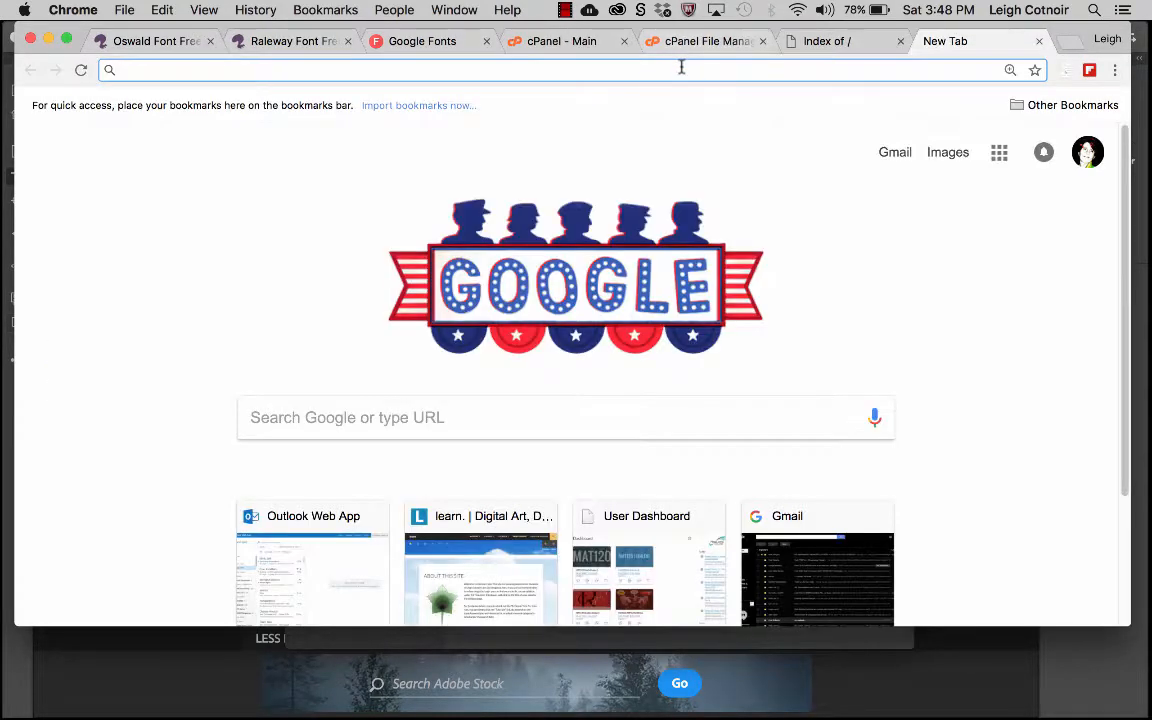
pyautogui.write('kjkjkjk')
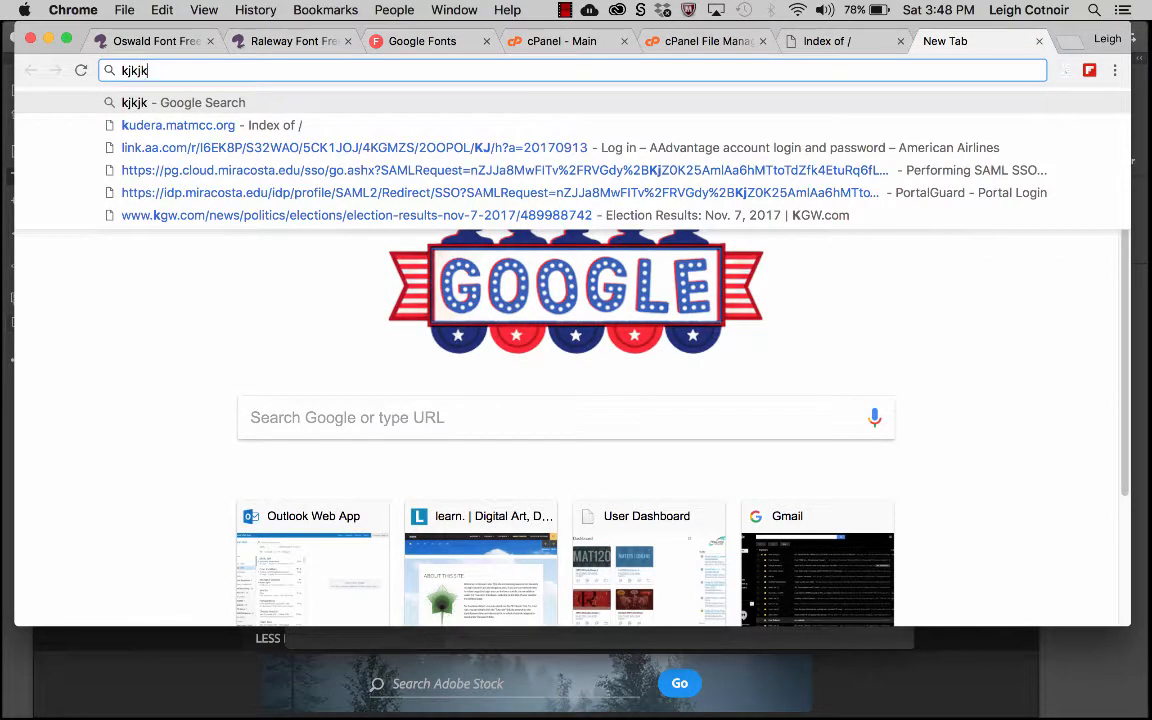
pyautogui.press('BackSpace')
pyautogui.press('BackSpace')
pyautogui.press('BackSpace')
pyautogui.press('BackSpace')
pyautogui.press('BackSpace')
pyautogui.press('BackSpace')
pyautogui.press('BackSpace')
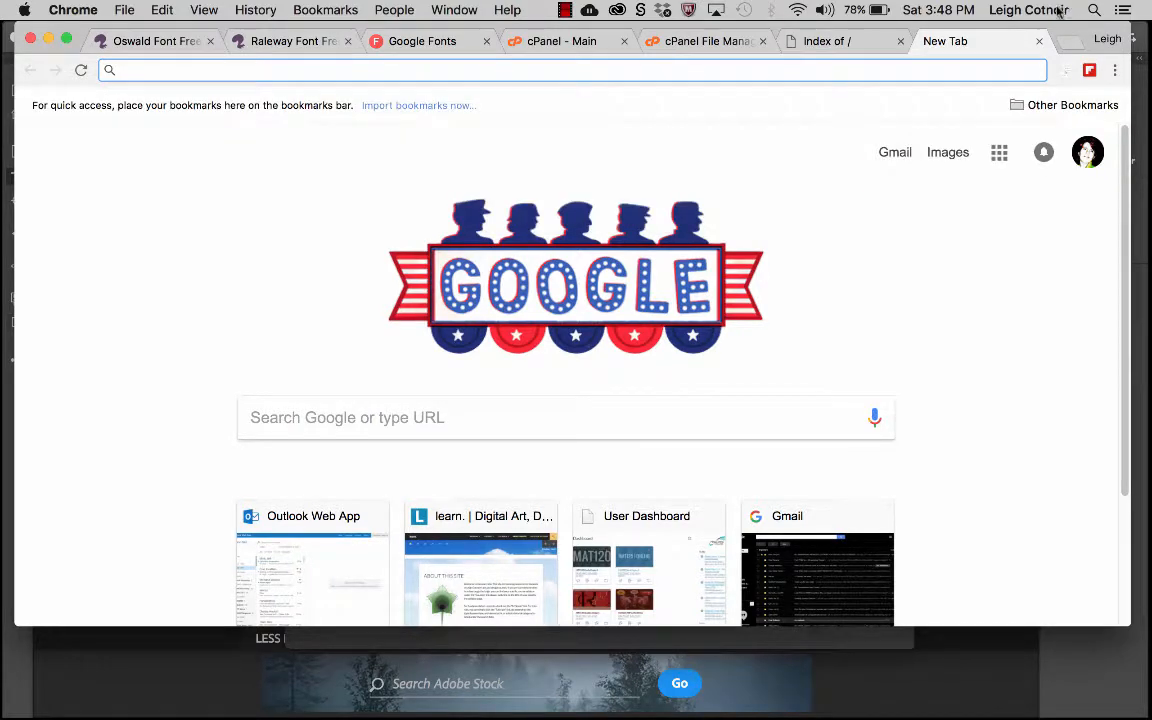
# - View the topcat.matmcc.org index page and select its web address
pyautogui.click(846, 43)
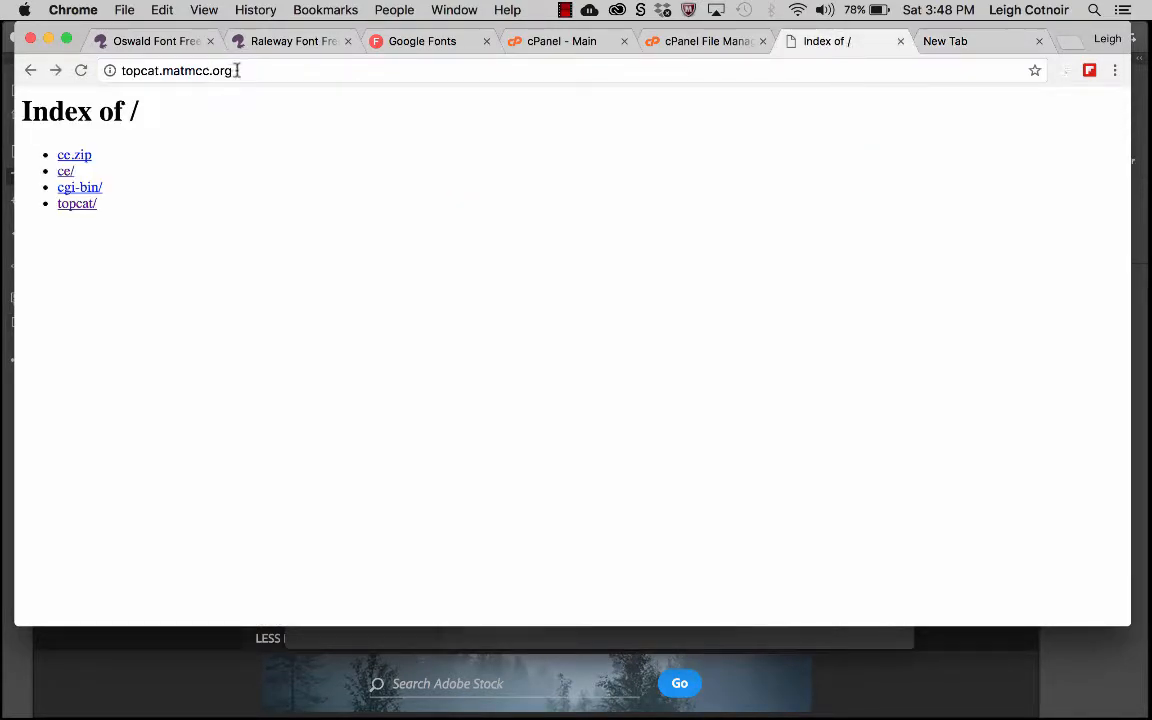
pyautogui.click(200, 70)
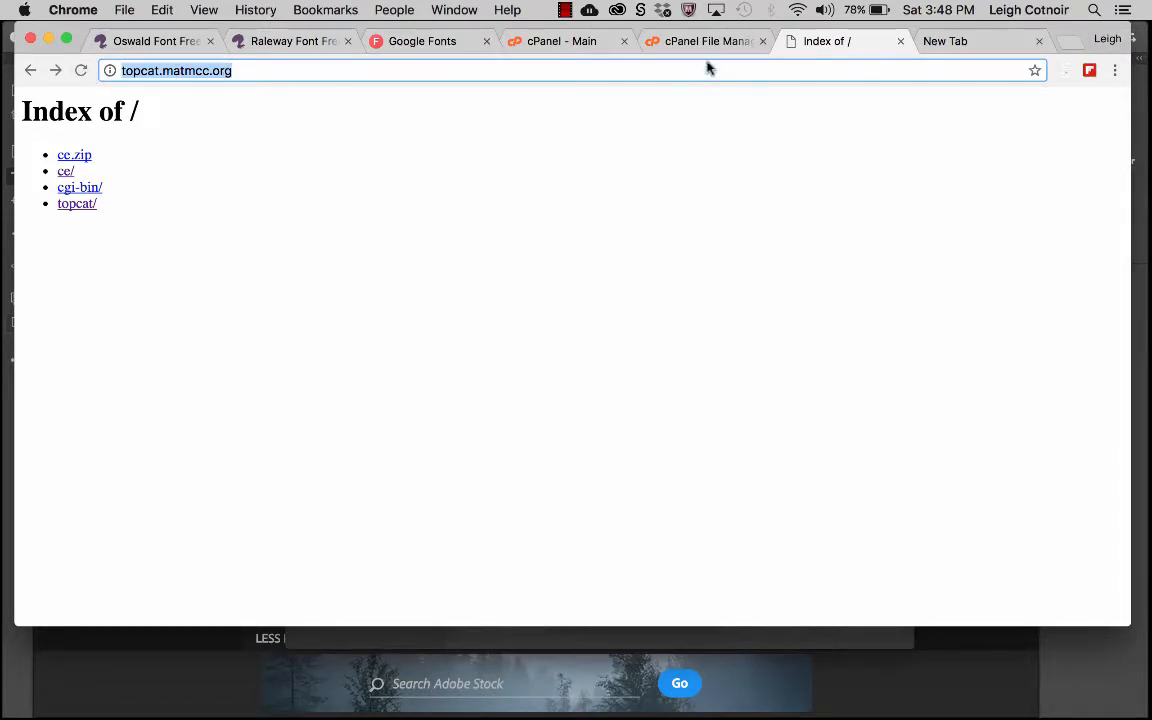
# - Switch back to Dreamweaver and replace the server's root directory with a single forward slash (/)
pyautogui.moveTo(2, 260)
pyautogui.click(38, 226)
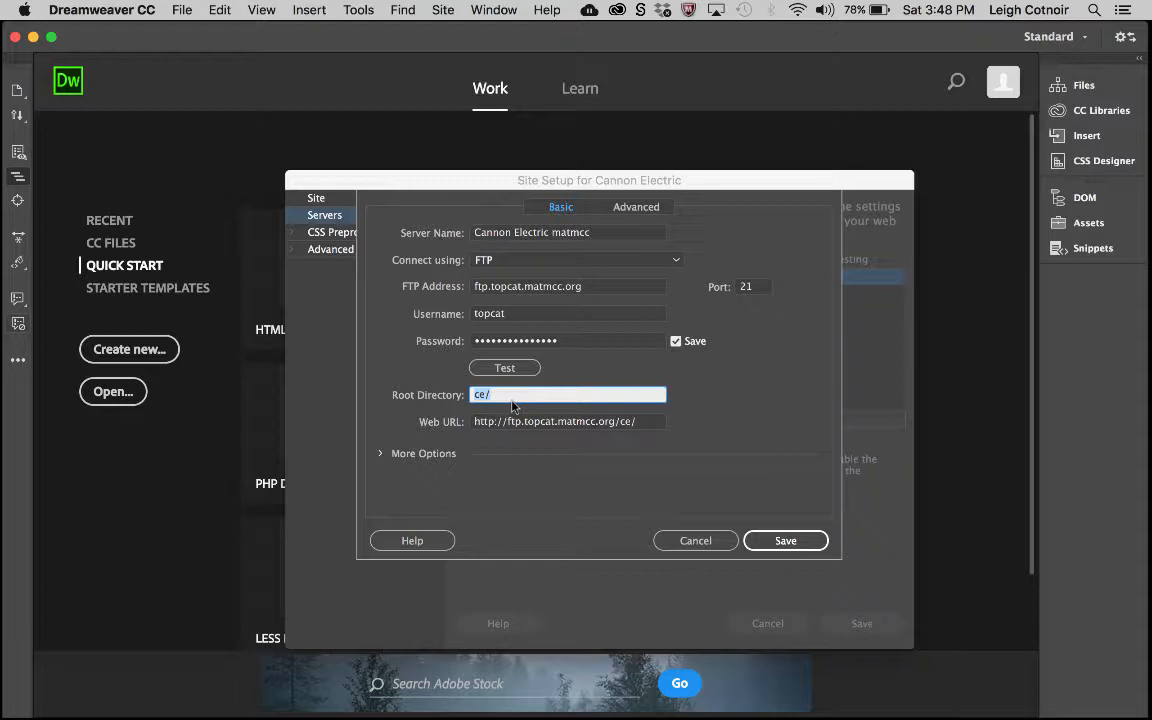
pyautogui.press('BackSpace')
pyautogui.write('/')
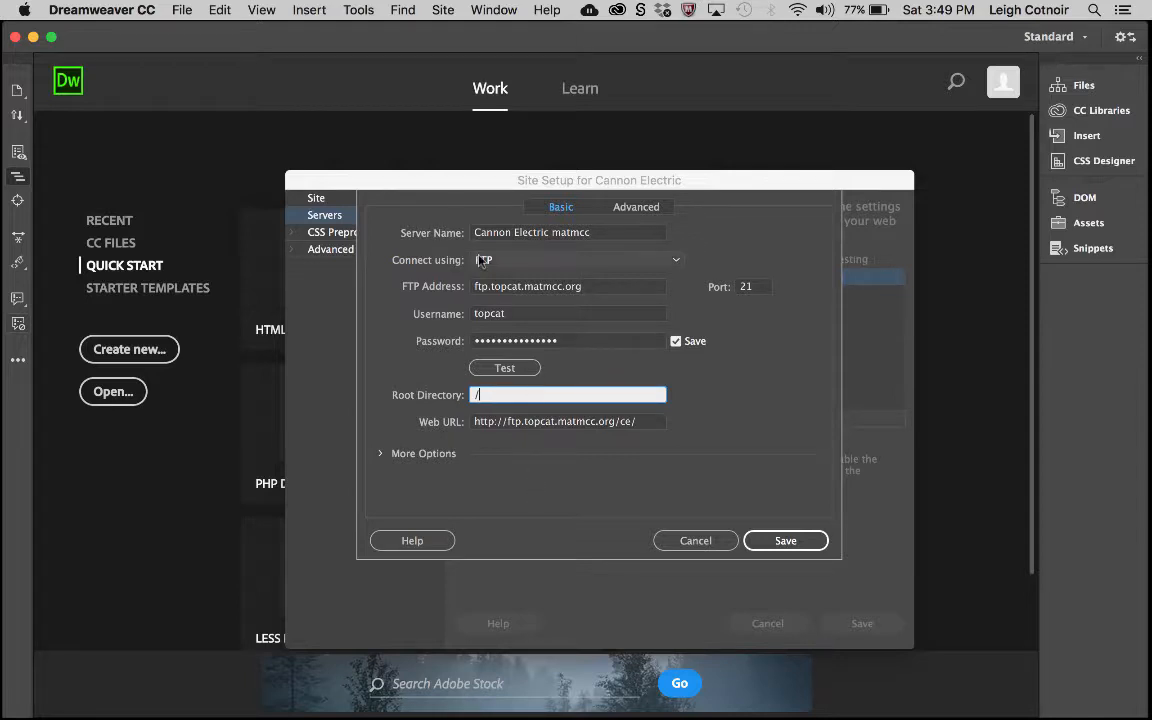
# - Return to the cPanel File Manager in Chrome and copy the folder path public_html/ce
pyautogui.moveTo(8, 176)
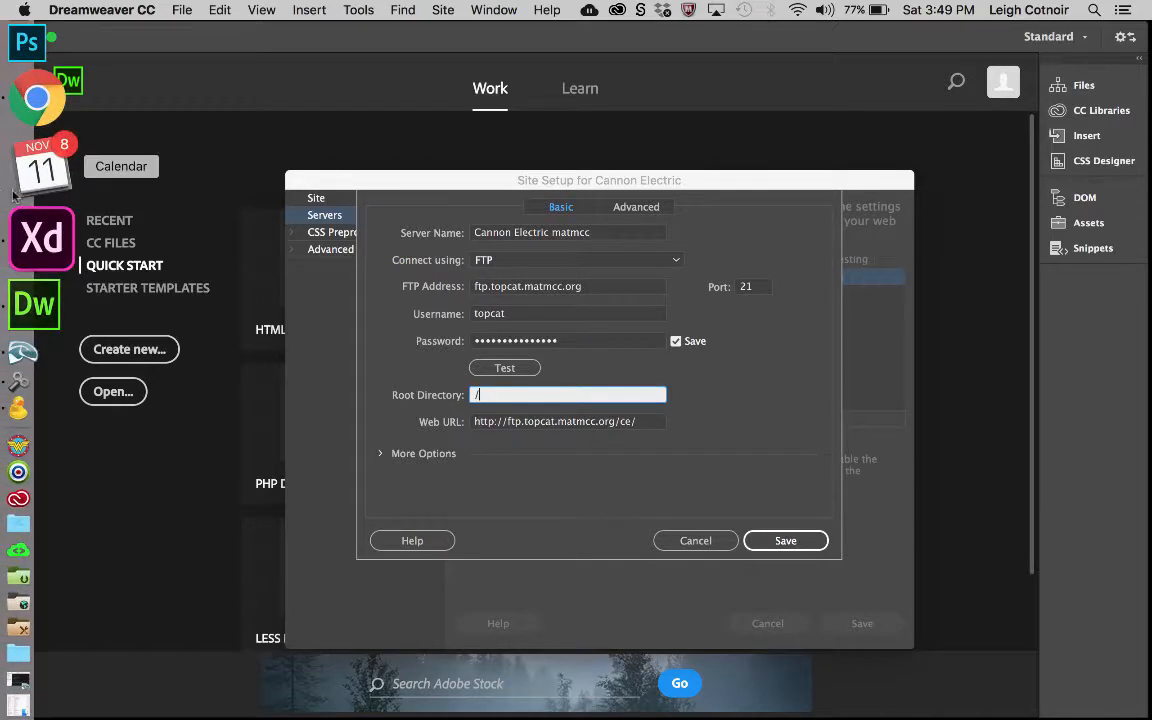
pyautogui.click(39, 159)
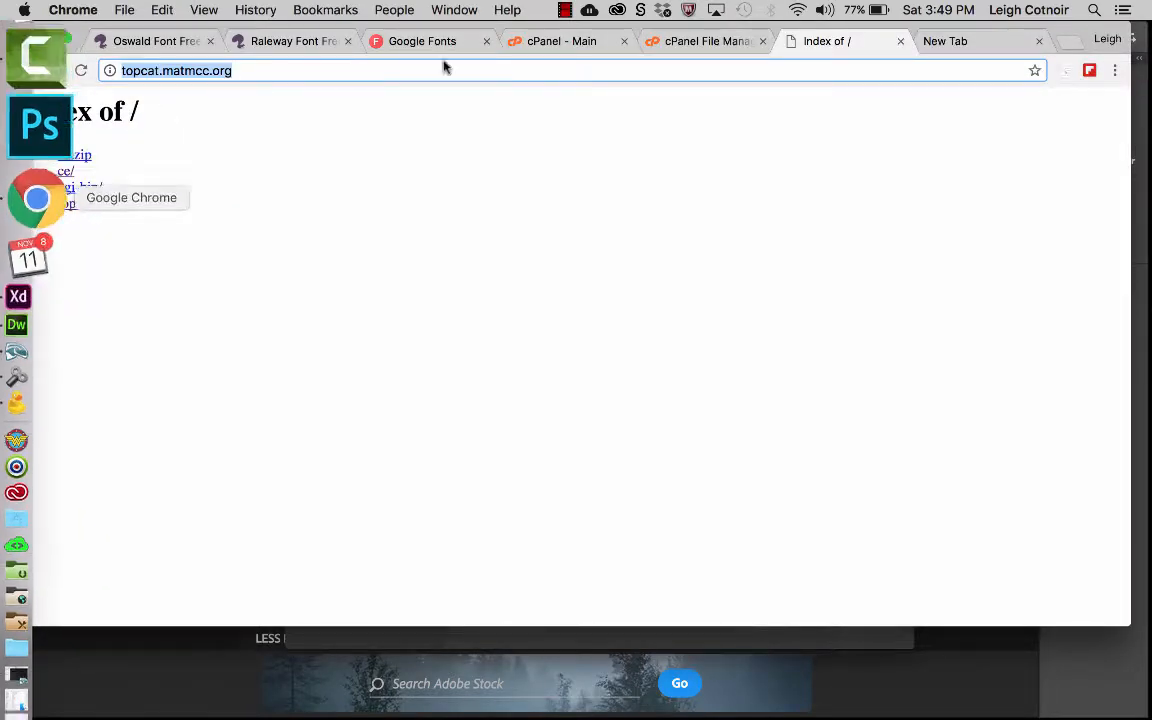
pyautogui.click(718, 41)
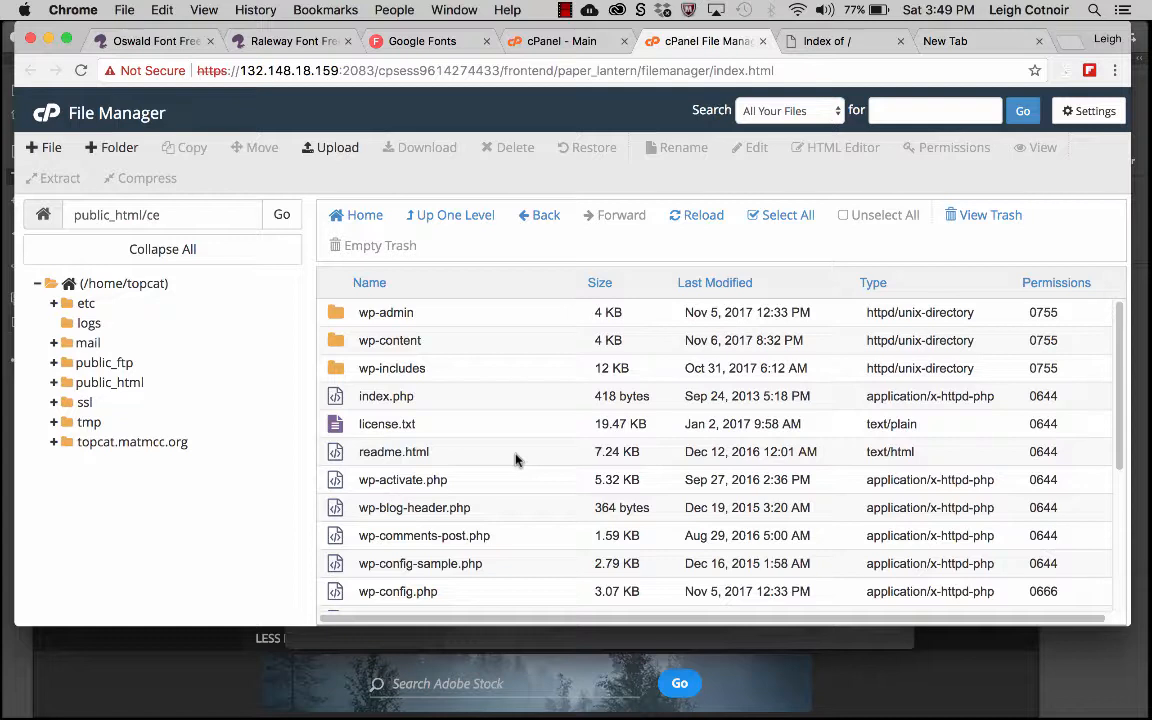
pyautogui.moveTo(162, 215); pyautogui.dragTo(60, 225)
pyautogui.press('super+c')
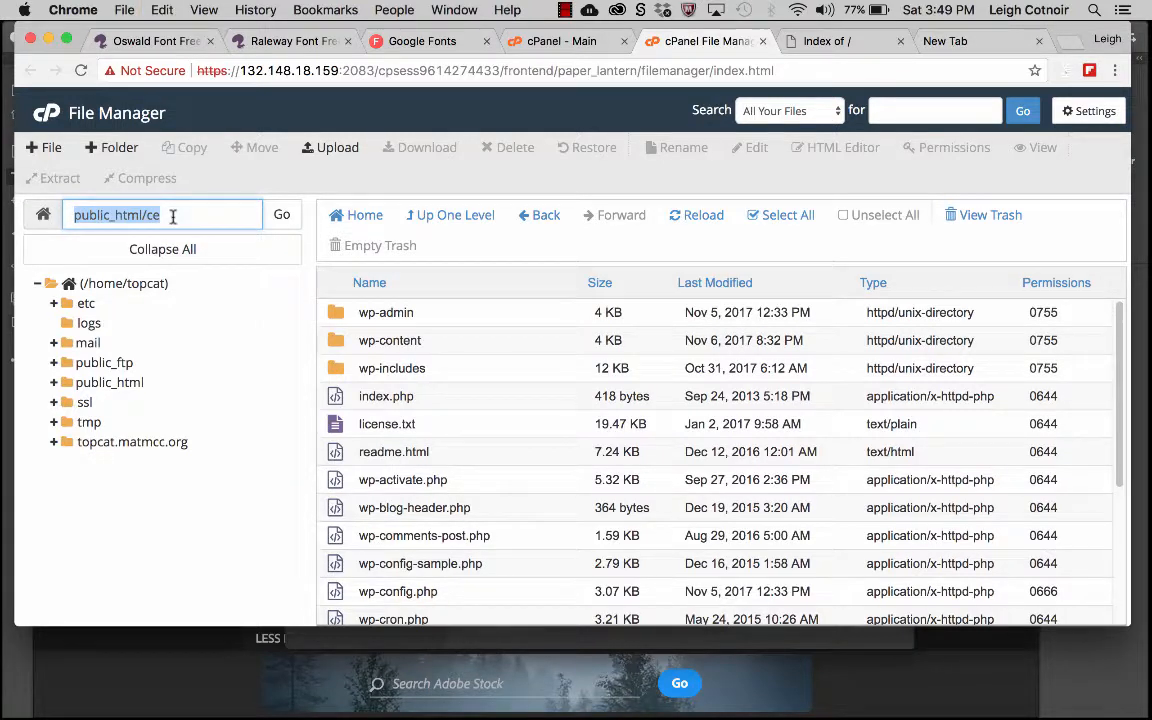
# - Switch back to Dreamweaver, set the server's root directory to public_html/ce, and test the FTP connection
pyautogui.moveTo(20, 214)
pyautogui.click(22, 237)
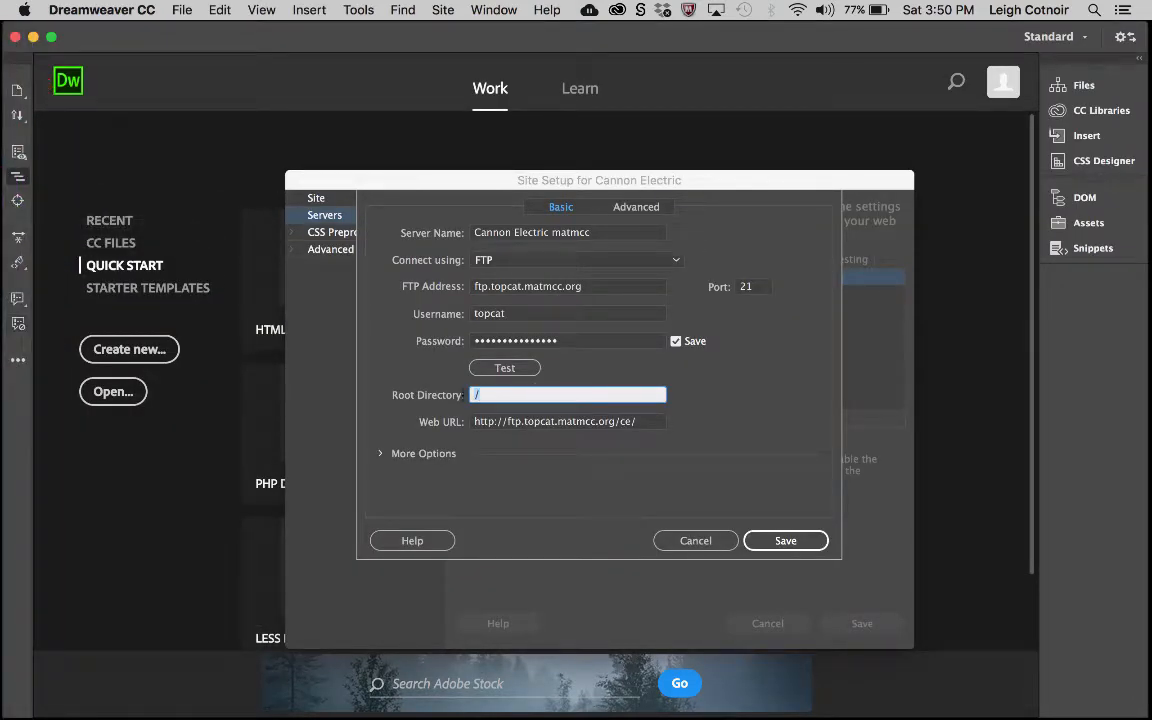
pyautogui.press('super+v')
pyautogui.click(517, 369)
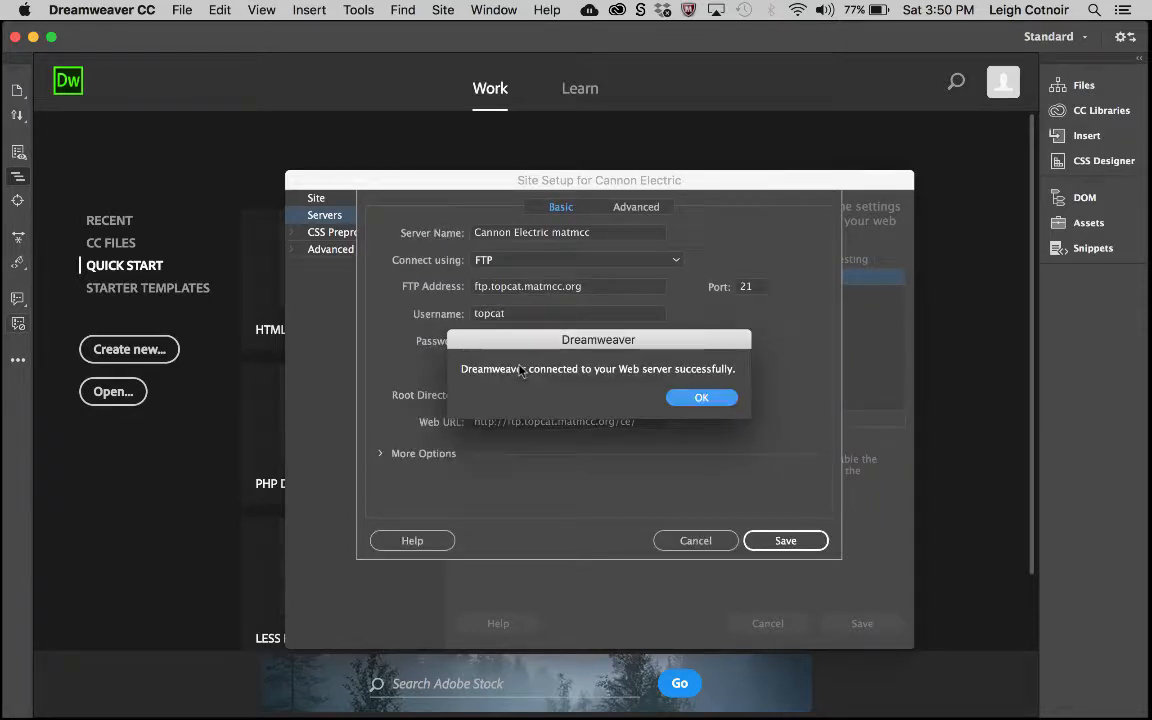
pyautogui.click(701, 398)
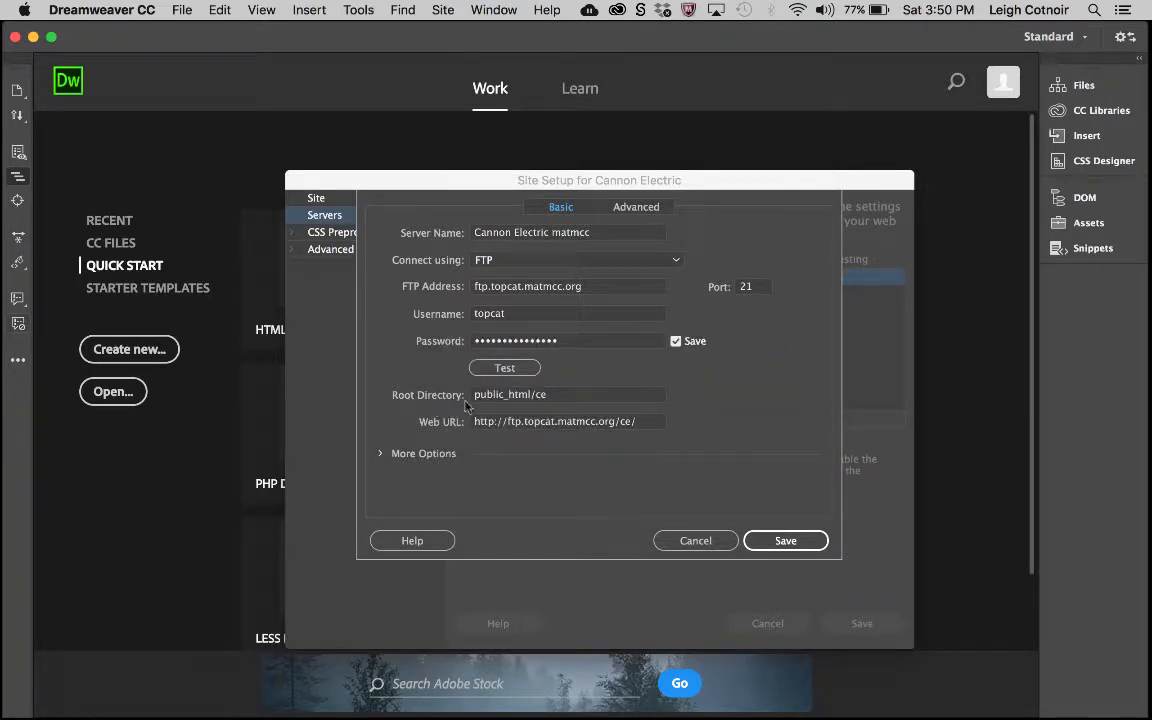
pyautogui.click(555, 396)
pyautogui.moveTo(555, 396); pyautogui.dragTo(430, 398)
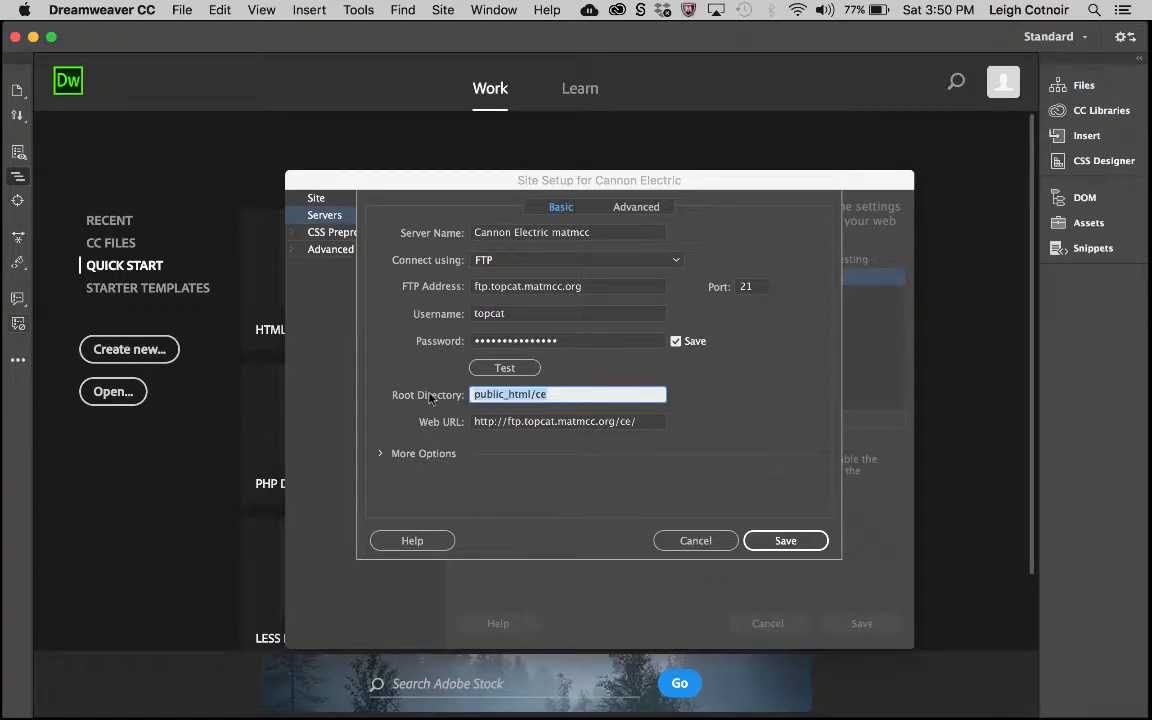
pyautogui.click(516, 373)
pyautogui.moveTo(3, 150)
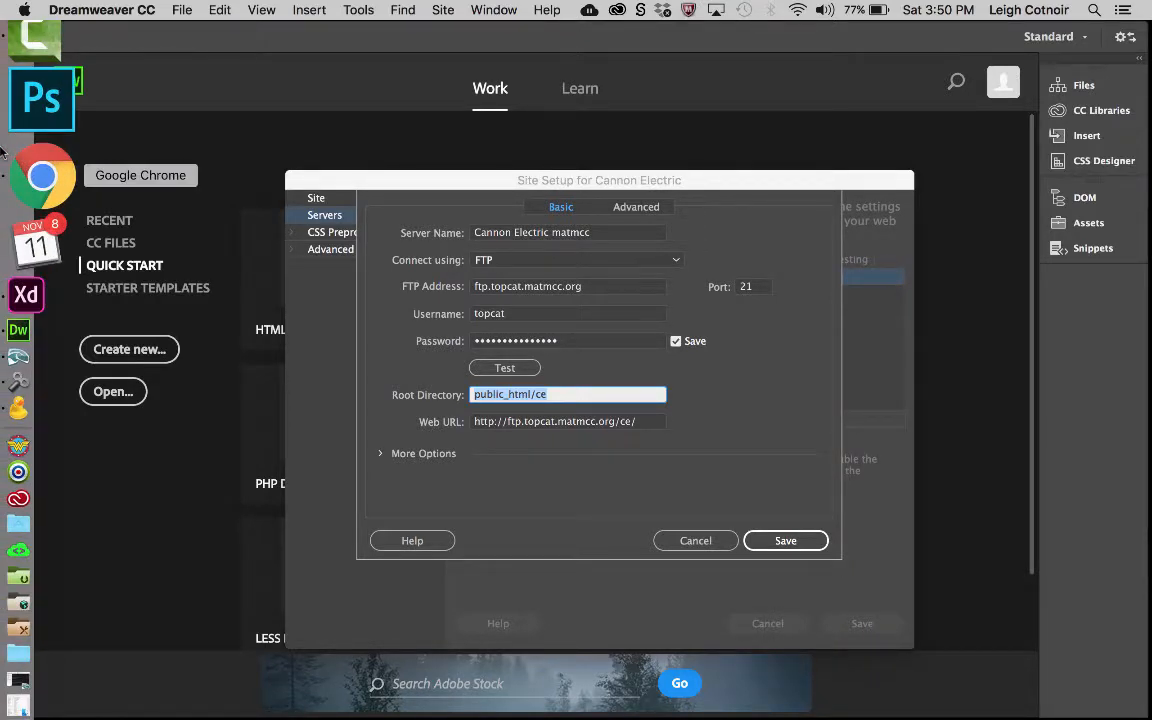
pyautogui.click(549, 394)
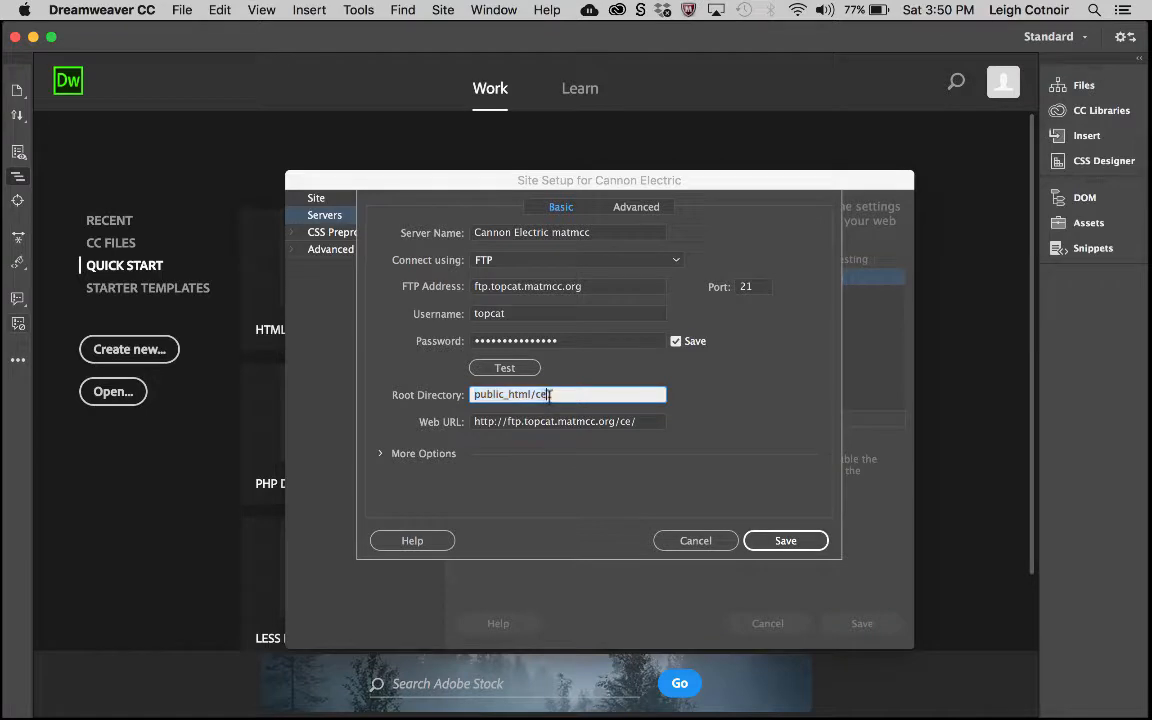
# - Shorten the server's root directory to public_html and restore it to public_html/ce
pyautogui.moveTo(549, 395); pyautogui.dragTo(396, 396)
pyautogui.press('BackSpace')
pyautogui.press('super+z')
pyautogui.press('BackSpace')
pyautogui.press('BackSpace')
pyautogui.press('BackSpace')
pyautogui.moveTo(542, 396); pyautogui.dragTo(460, 397)
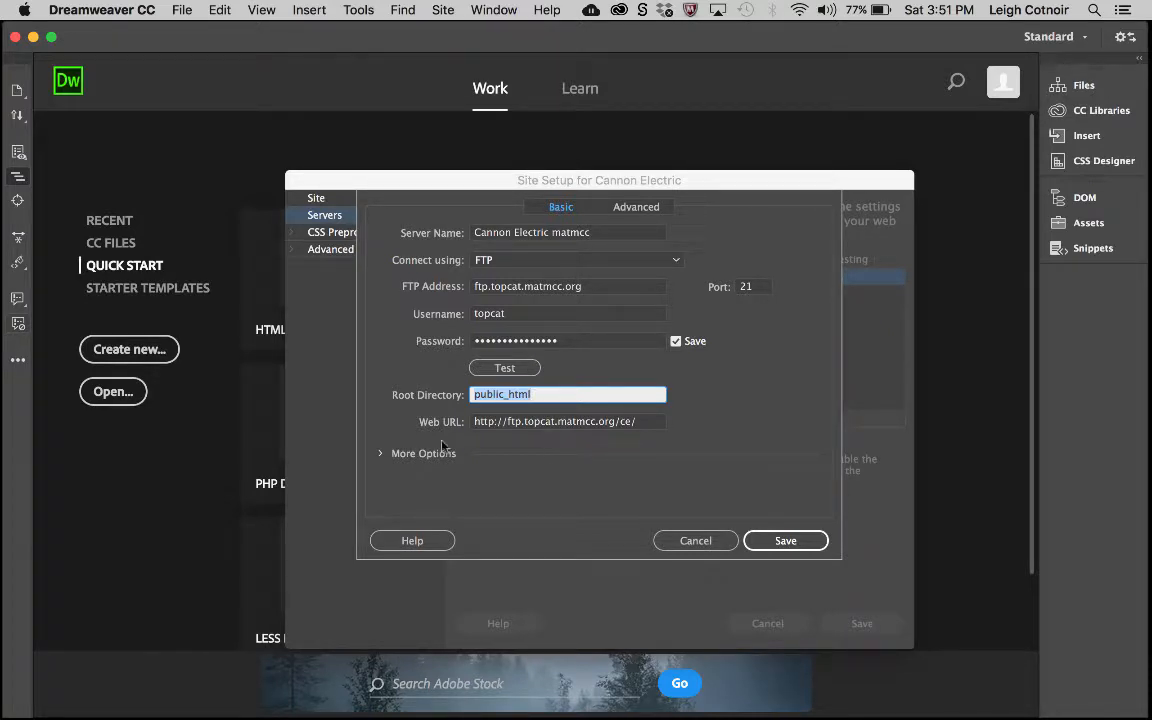
pyautogui.click(541, 395)
pyautogui.moveTo(541, 395); pyautogui.dragTo(428, 395)
pyautogui.press('Right')
pyautogui.write('/ce')
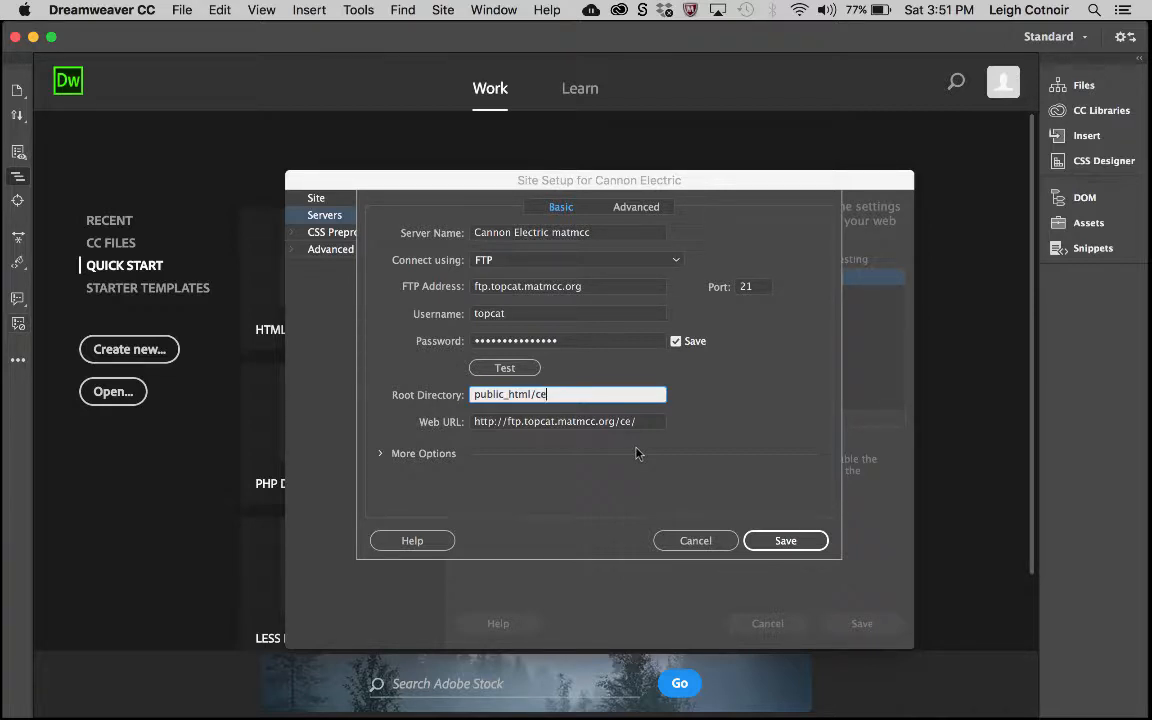
pyautogui.doubleClick(542, 394)
pyautogui.moveTo(540, 394); pyautogui.dragTo(418, 395)
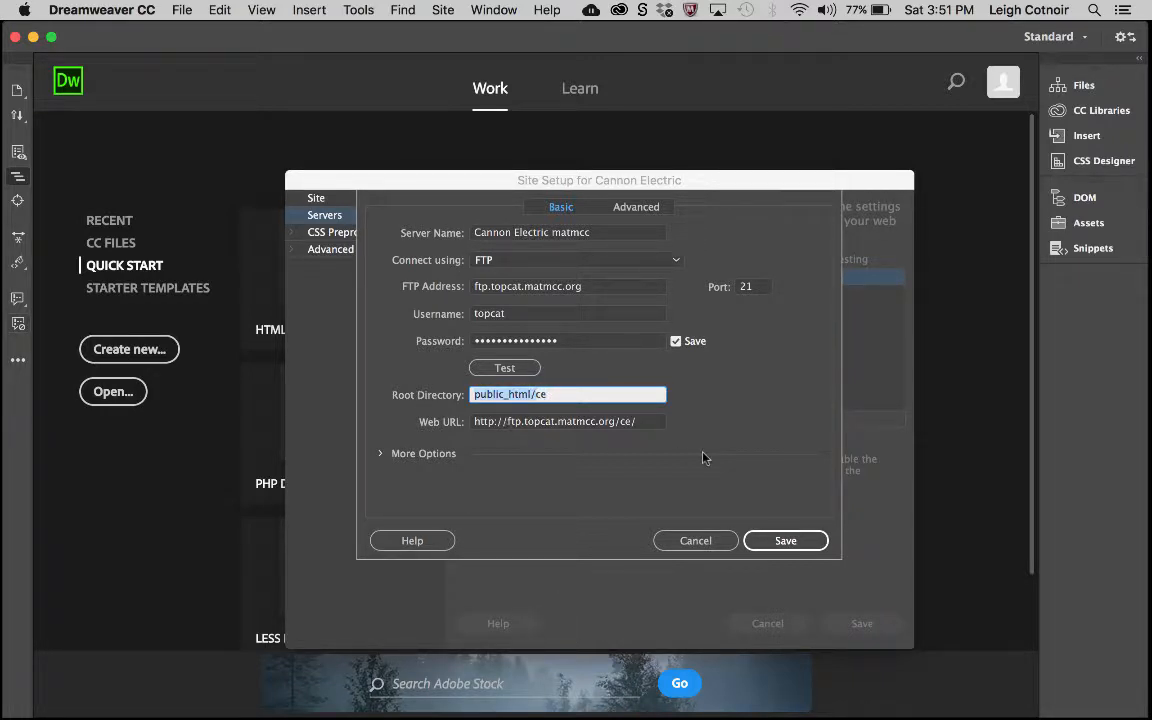
pyautogui.click(569, 394)
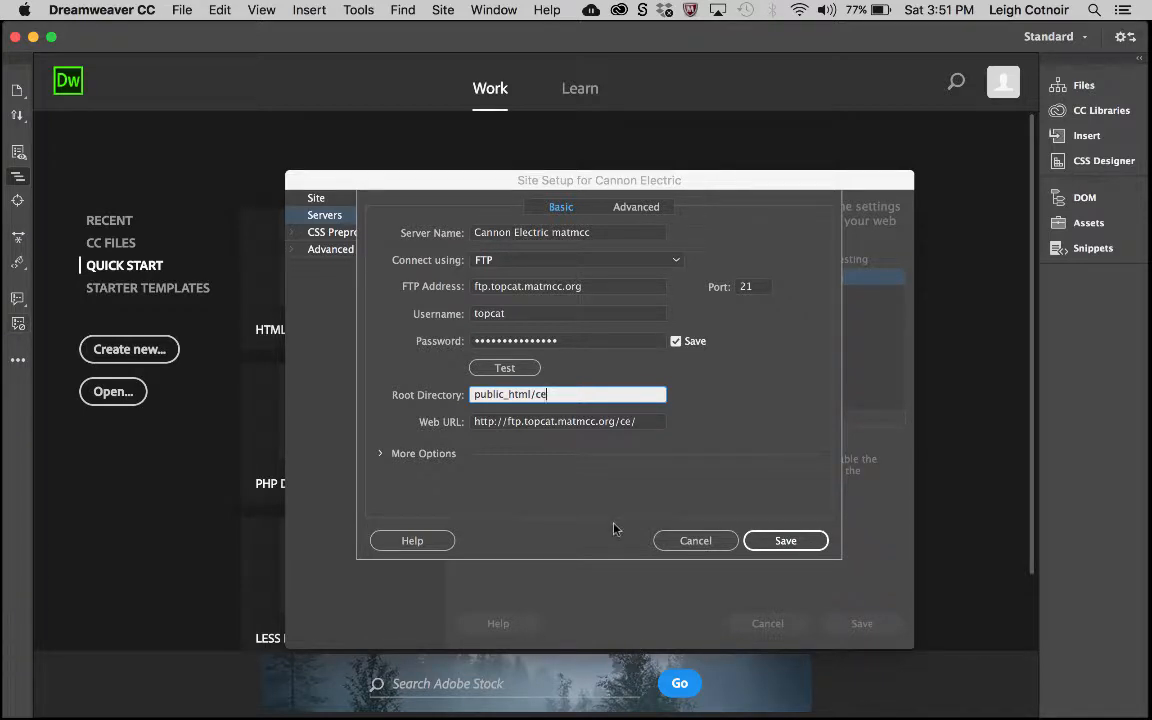
pyautogui.moveTo(550, 394); pyautogui.dragTo(419, 395)
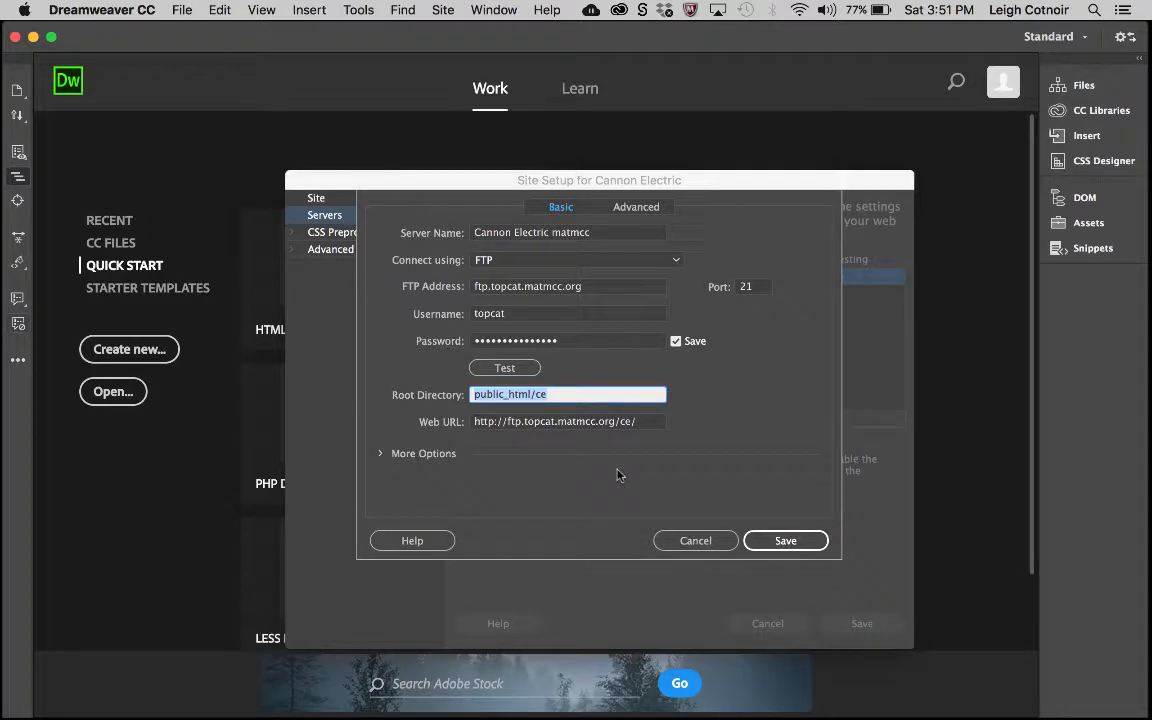
pyautogui.click(564, 395)
pyautogui.moveTo(564, 395); pyautogui.dragTo(471, 394)
# - Save the server settings and the Cannon Electric site setup
pyautogui.click(757, 540)
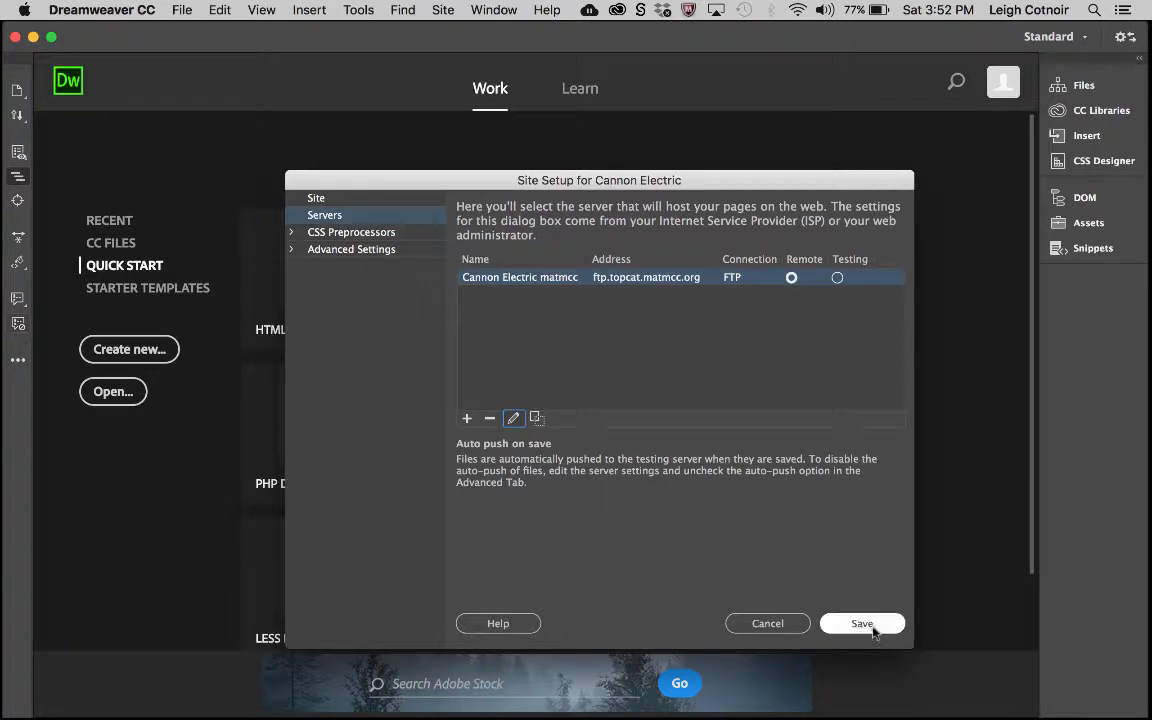
pyautogui.click(866, 625)
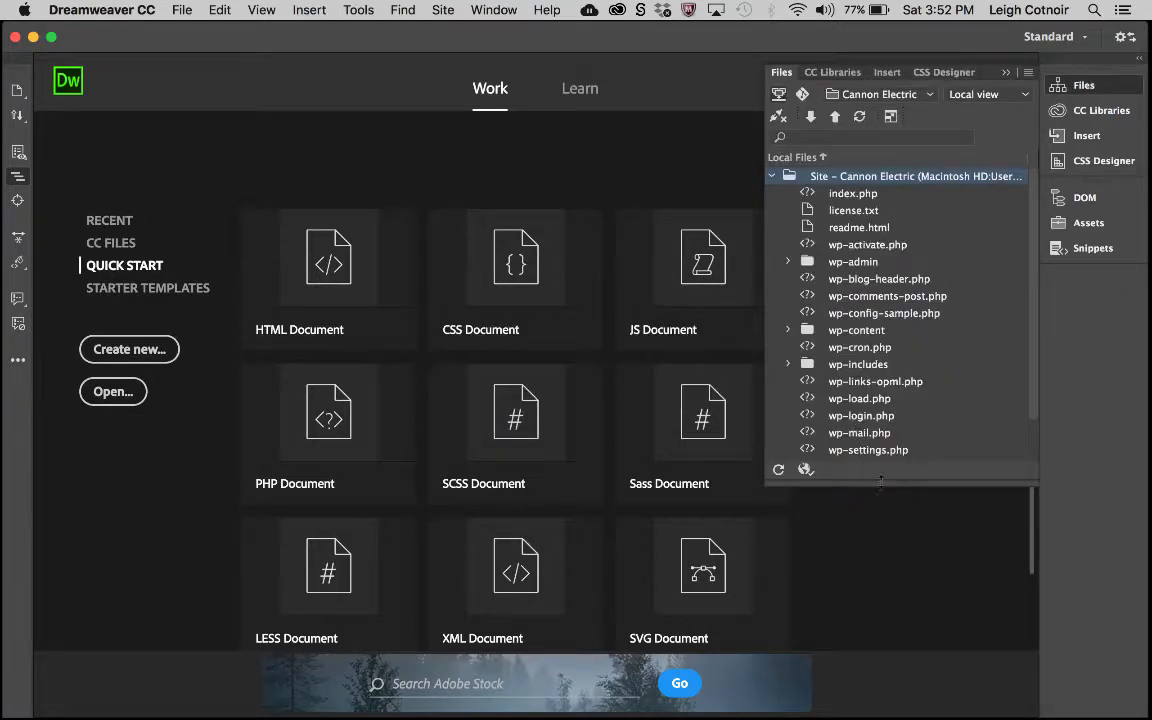
# - Lengthen the local file list and expand wp-content, themes and topcat to examine the theme files
pyautogui.moveTo(883, 487); pyautogui.dragTo(884, 574)
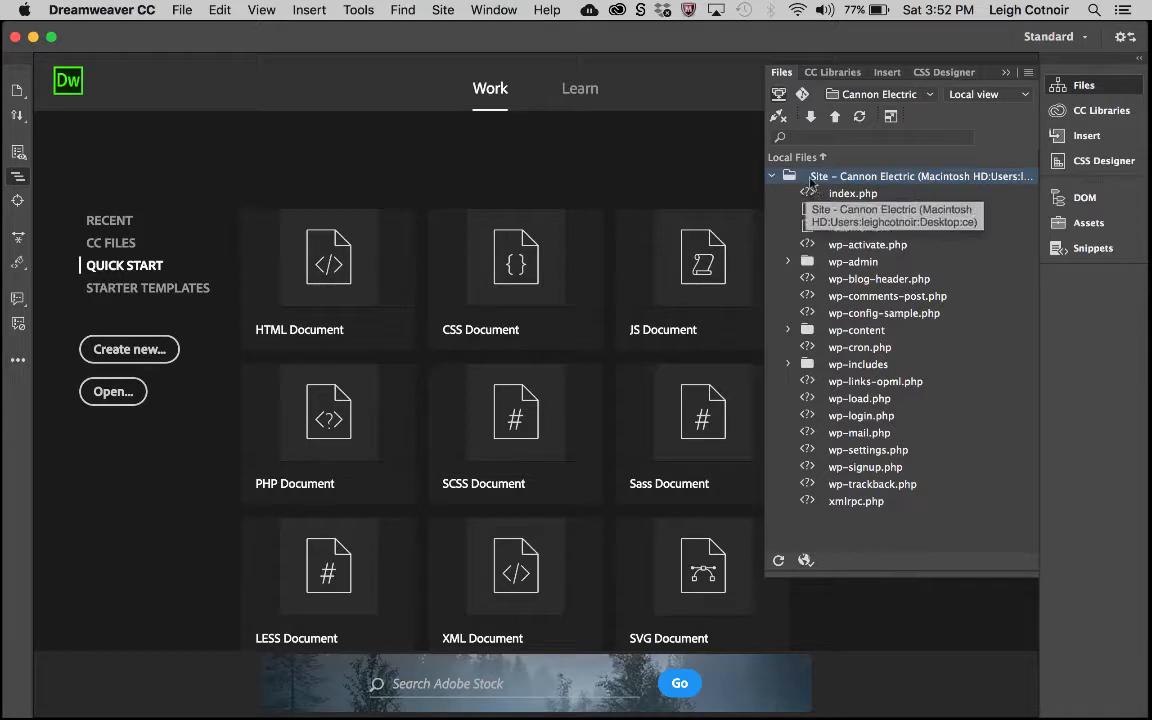
pyautogui.doubleClick(808, 262)
pyautogui.doubleClick(808, 262)
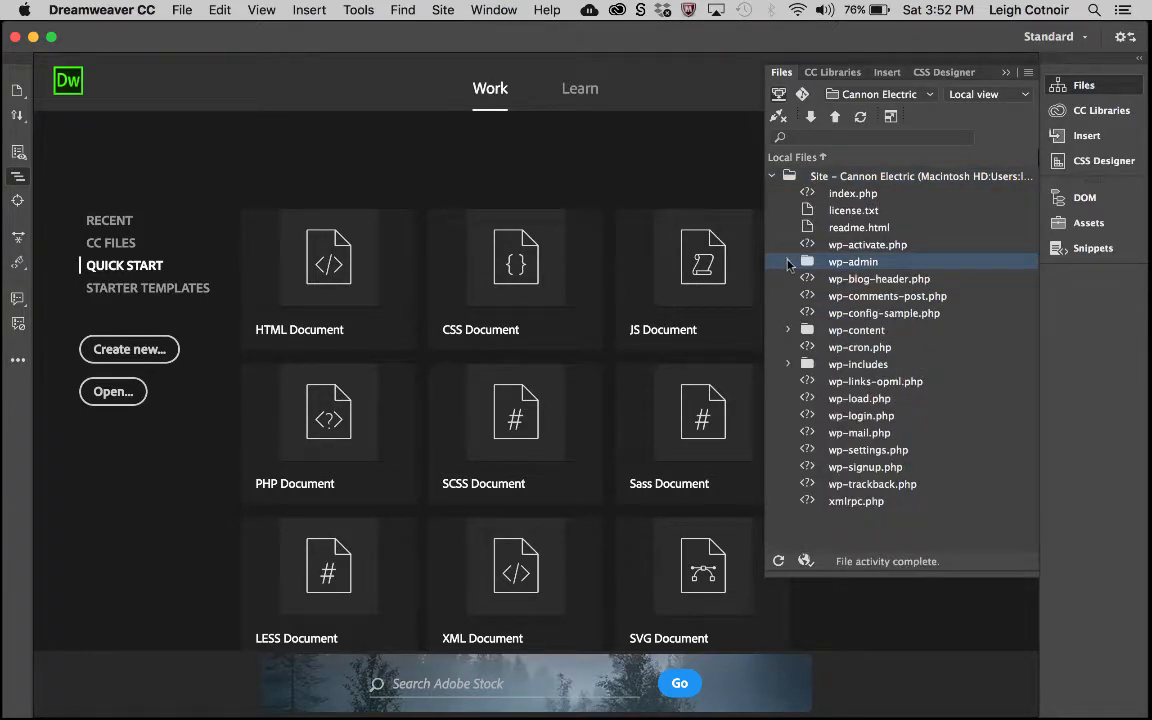
pyautogui.doubleClick(810, 331)
pyautogui.scroll(-1, 820, 345)
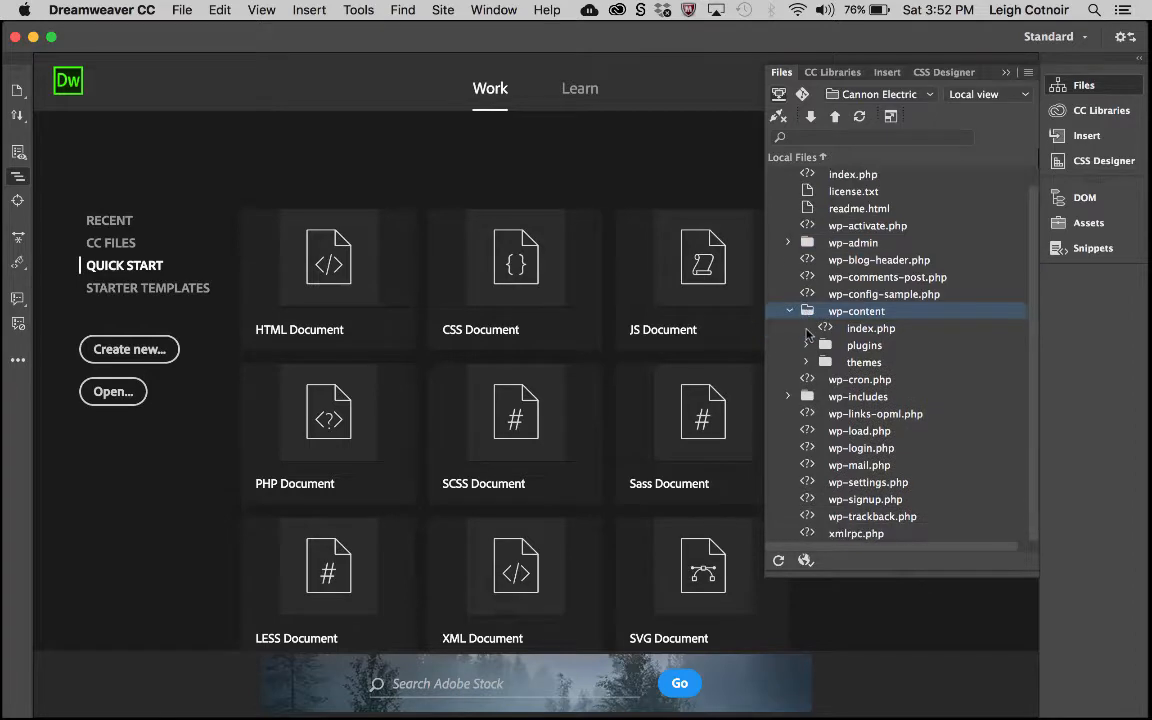
pyautogui.doubleClick(829, 362)
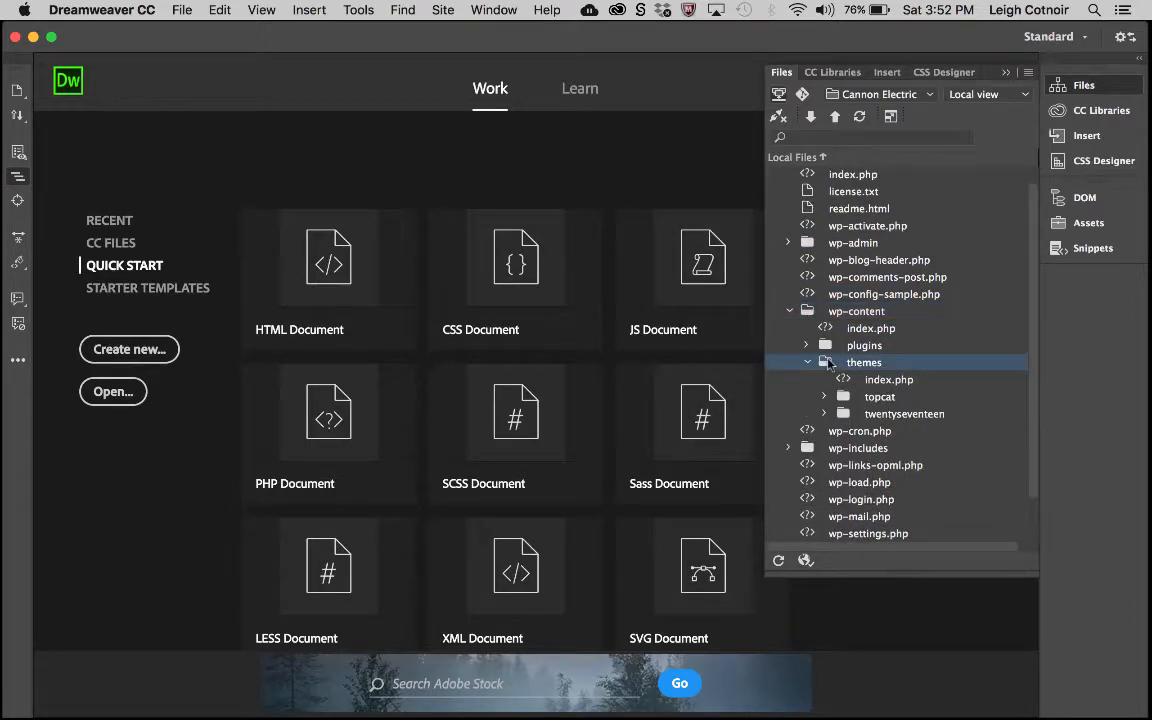
pyautogui.scroll(-3, 840, 350)
pyautogui.doubleClick(845, 343)
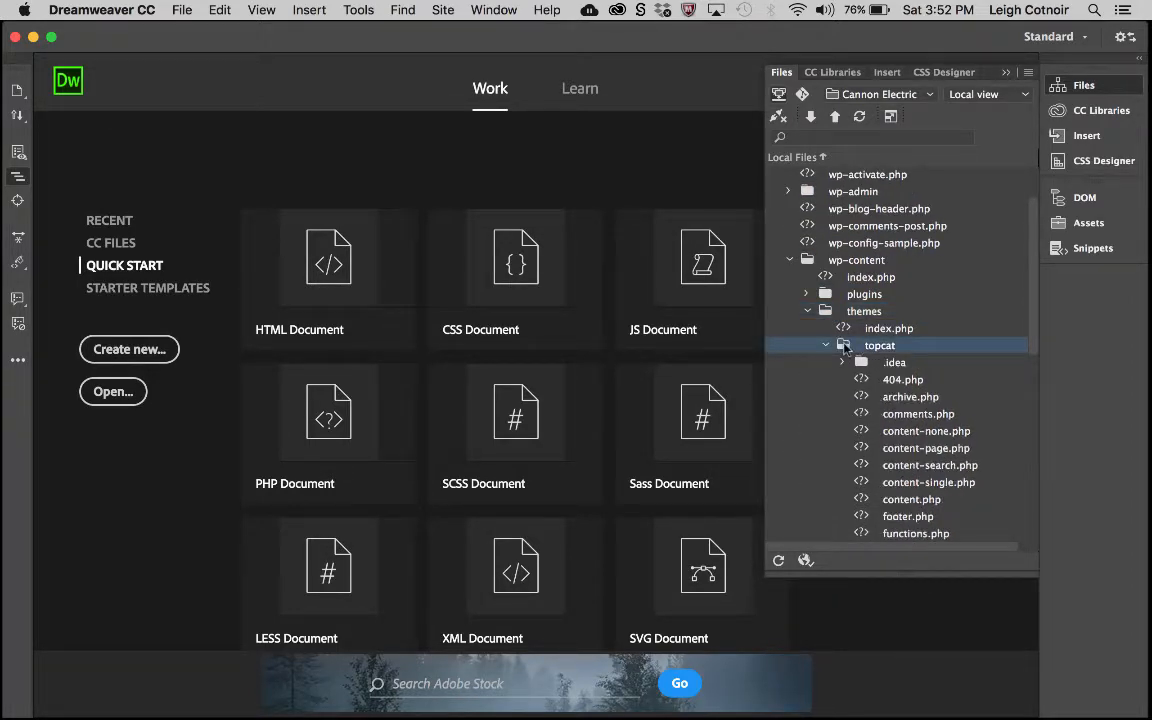
pyautogui.scroll(-5, 845, 345)
pyautogui.scroll(4, 845, 348)
pyautogui.scroll(-2, 845, 348)
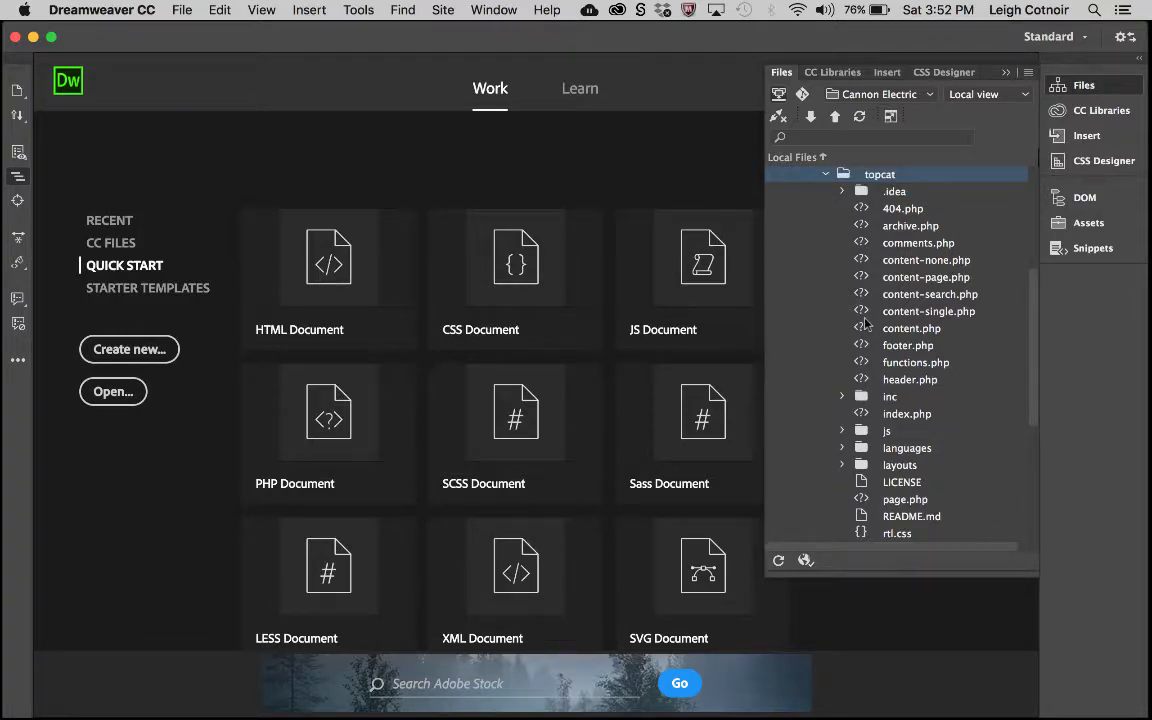
# - Expand the file list into a separate window showing remote and local files side by side, and enlarge it
pyautogui.click(891, 117)
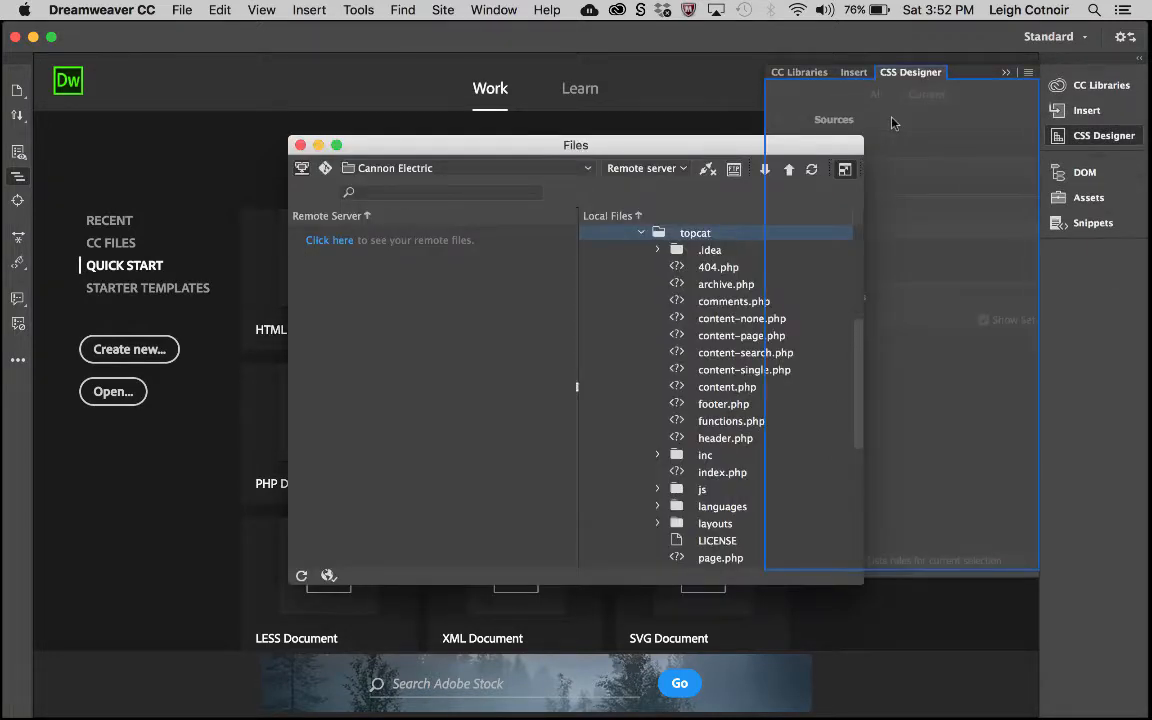
pyautogui.moveTo(710, 146); pyautogui.dragTo(595, 112)
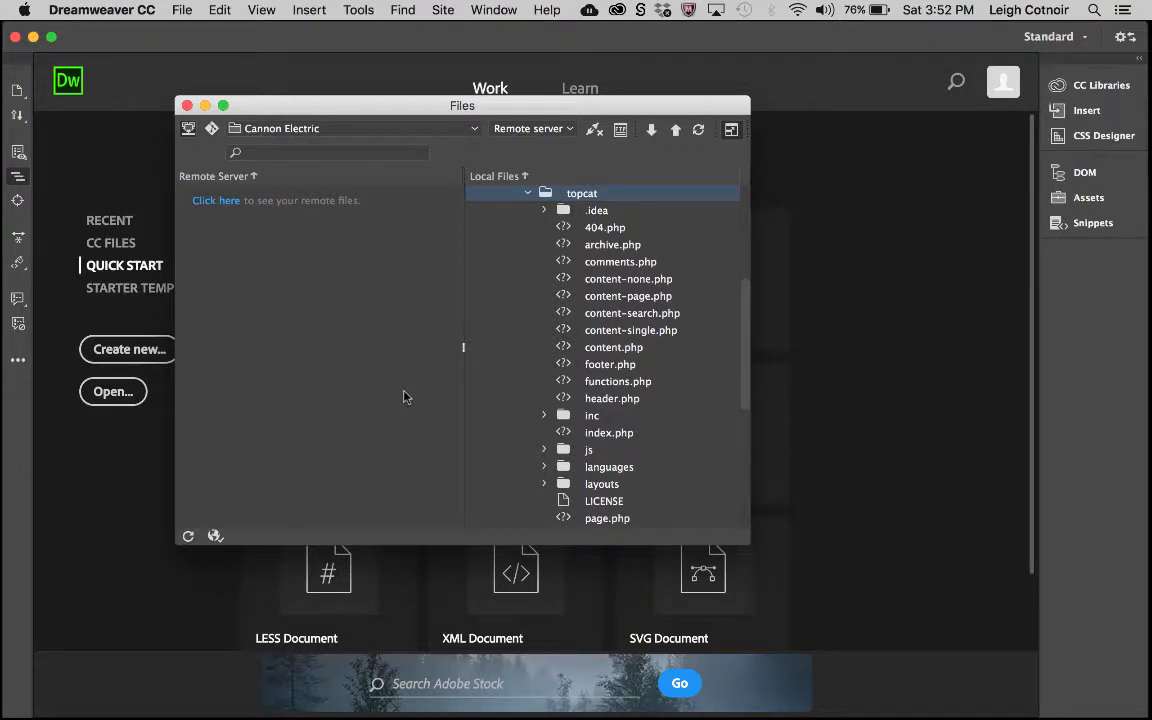
pyautogui.click(502, 178)
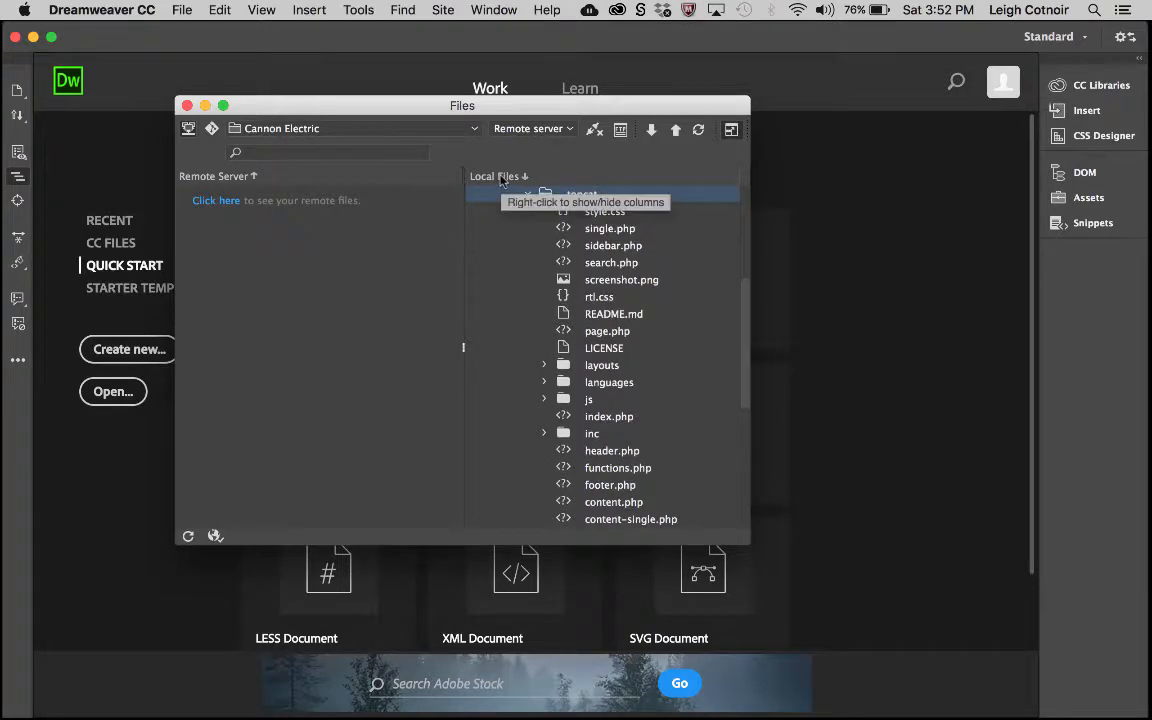
pyautogui.click(502, 178)
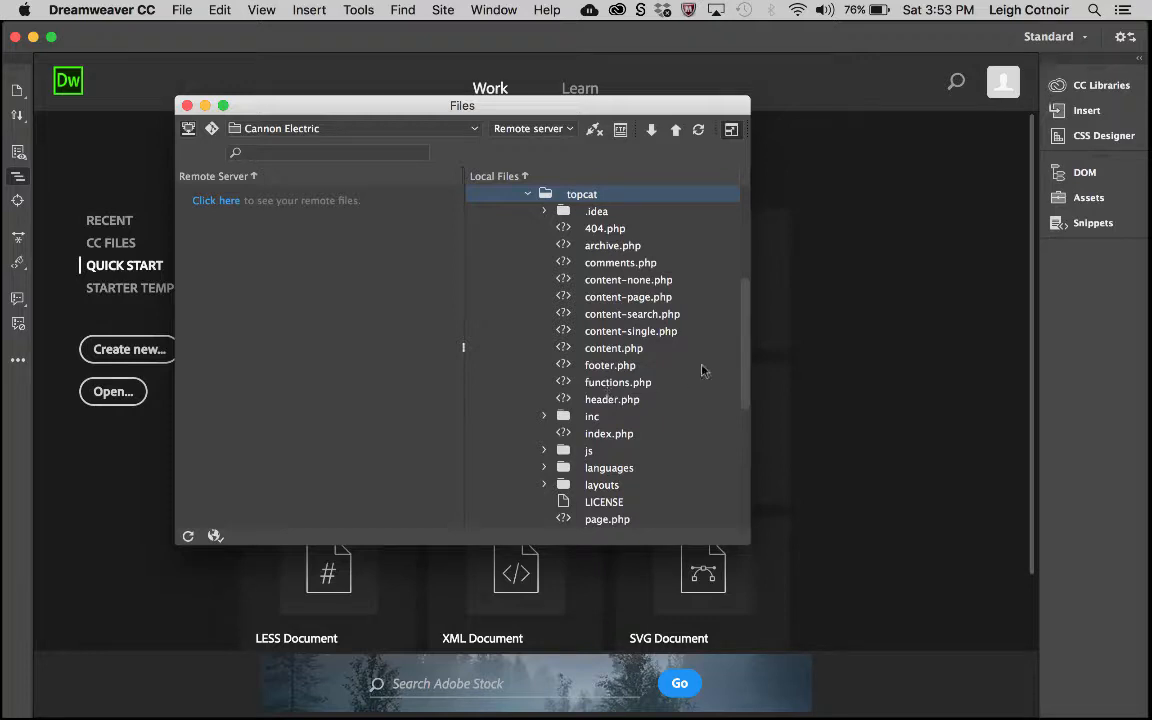
pyautogui.moveTo(749, 544); pyautogui.dragTo(946, 607)
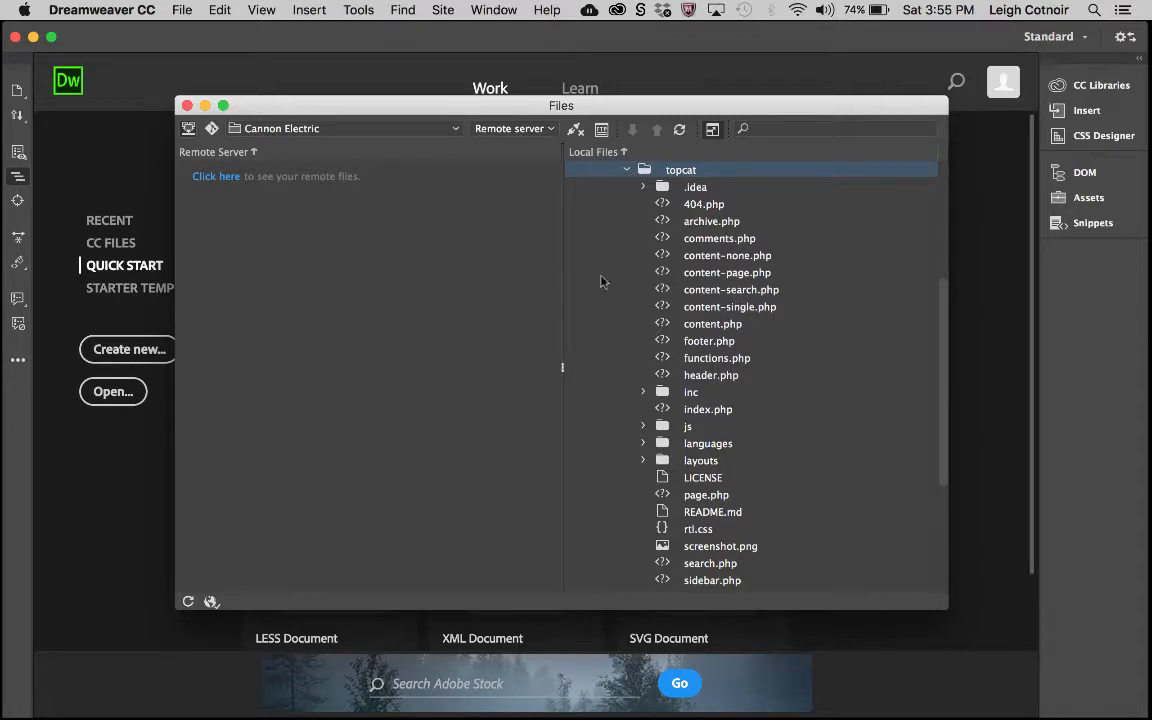
# - In the Site preferences, set Local Files to always show on the Left and apply the change
pyautogui.click(97, 9)
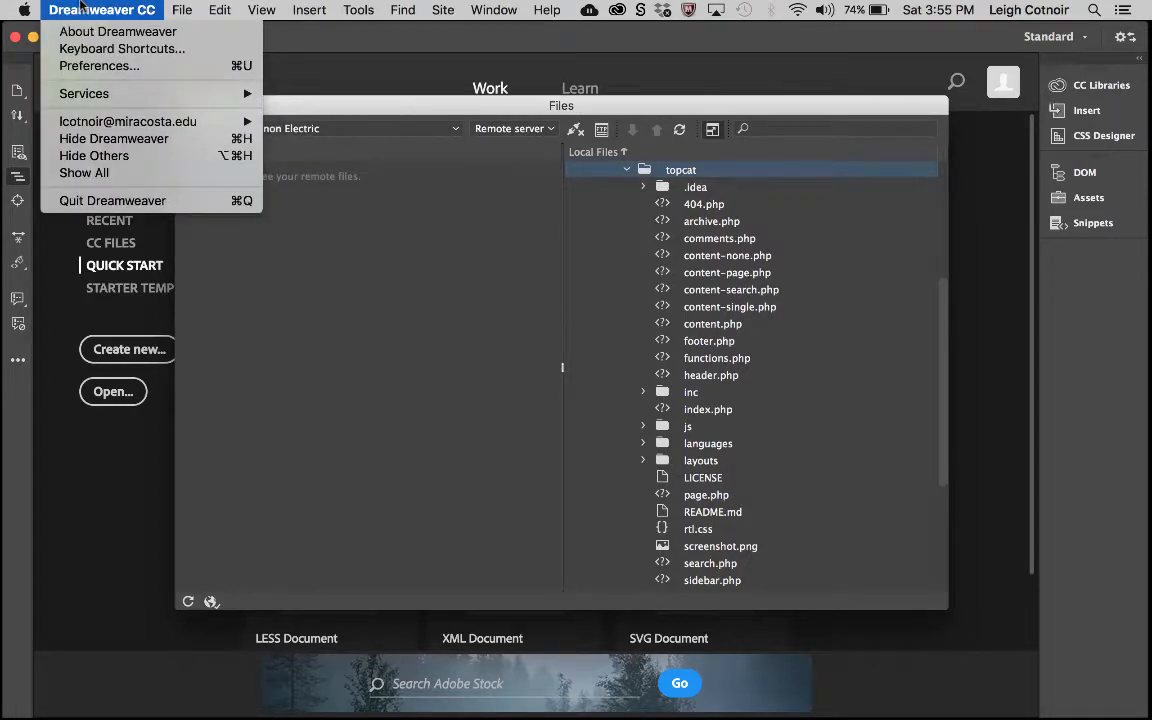
pyautogui.click(90, 73)
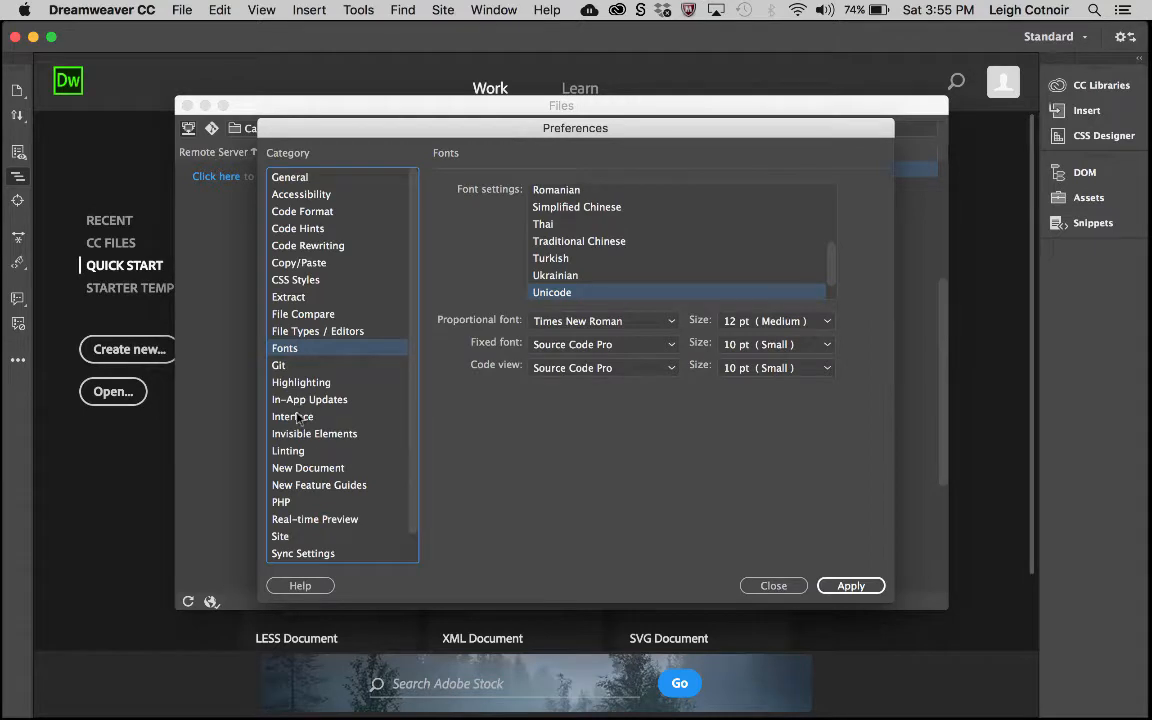
pyautogui.click(281, 537)
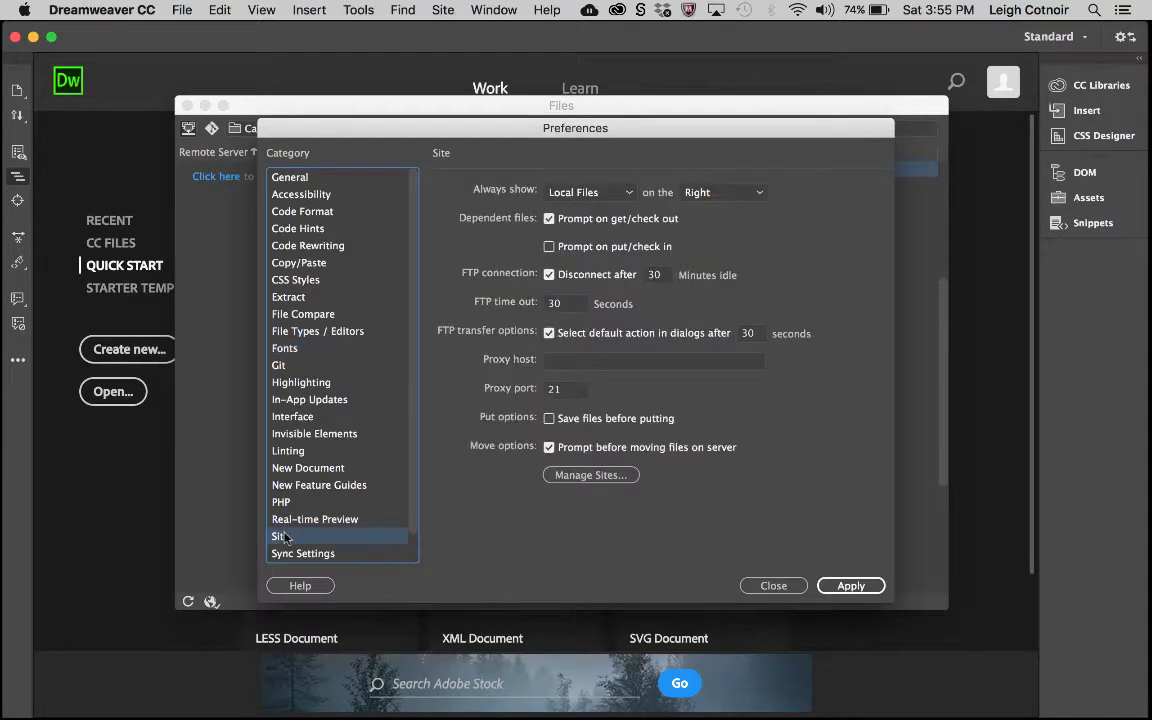
pyautogui.scroll(-2, 283, 537)
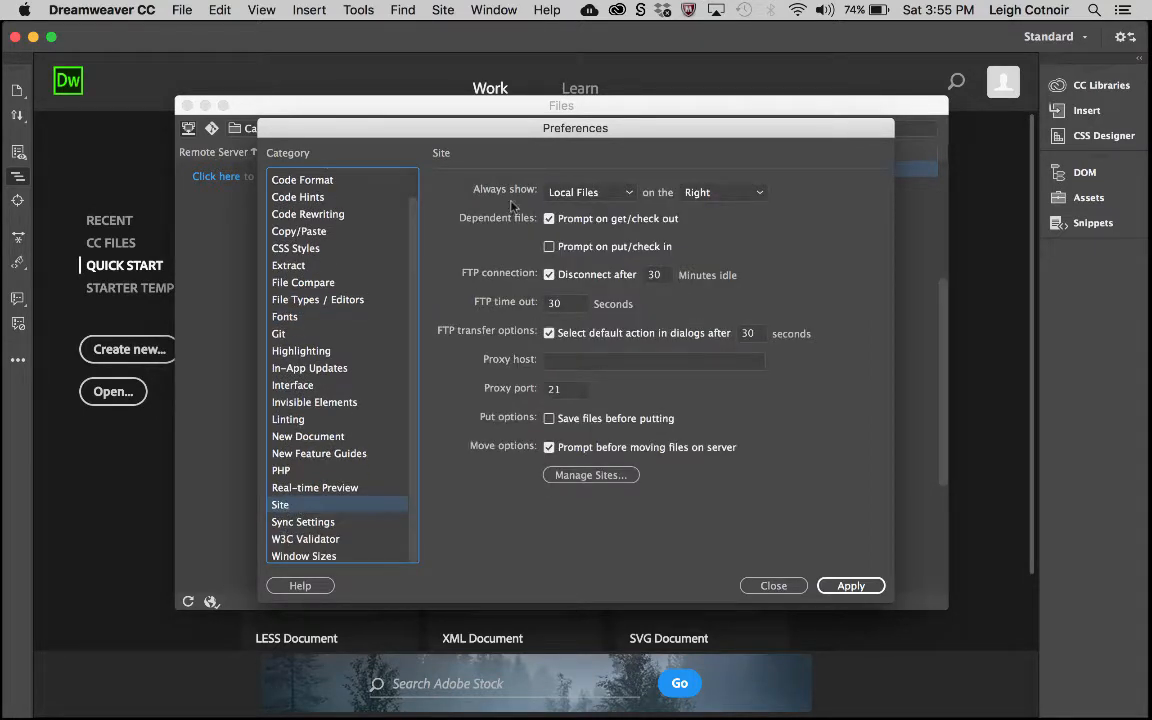
pyautogui.click(580, 192)
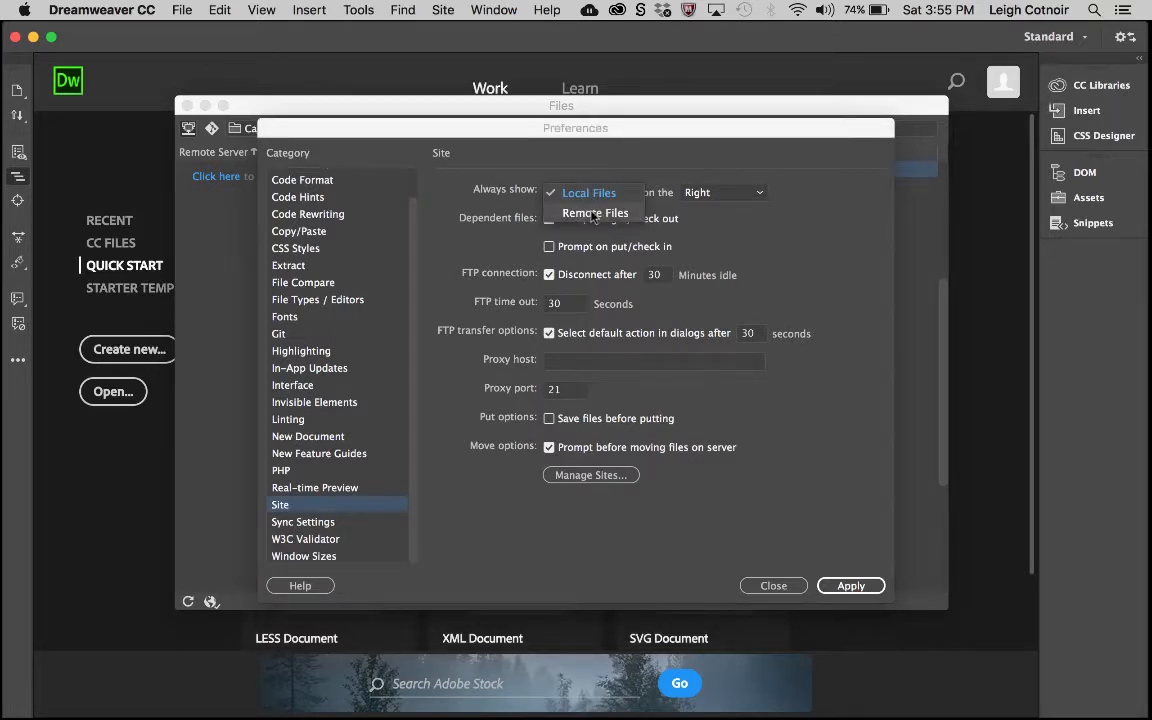
pyautogui.click(593, 214)
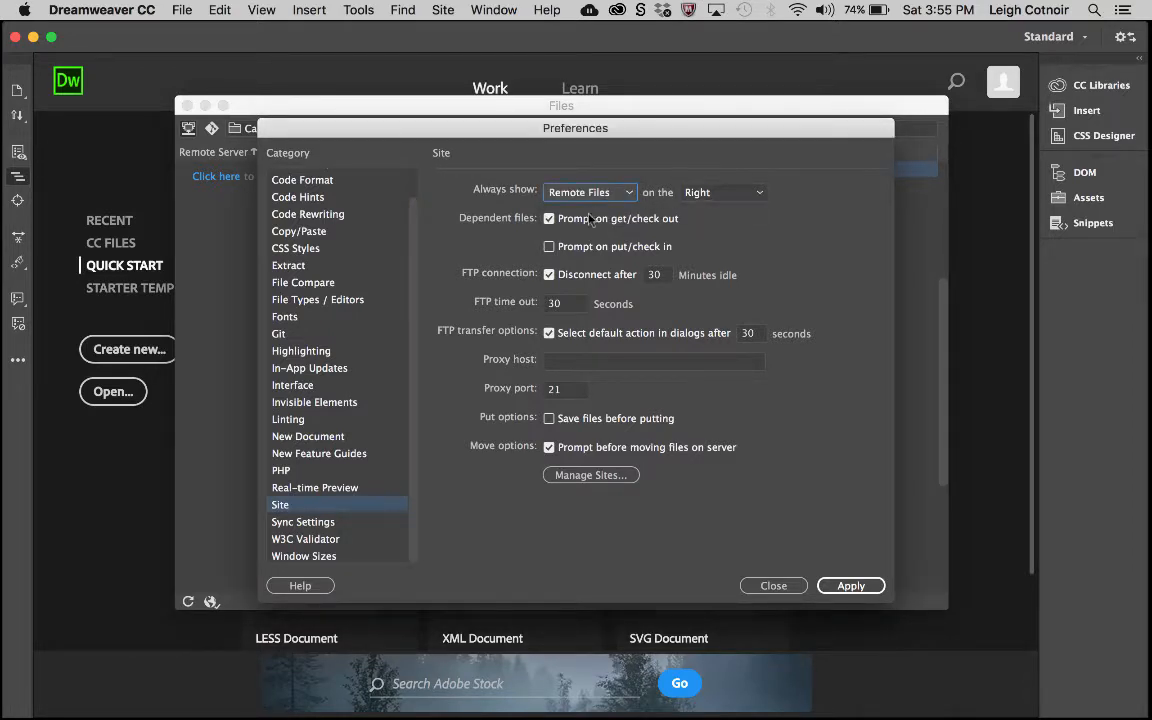
pyautogui.click(585, 192)
pyautogui.click(556, 170)
pyautogui.click(722, 192)
pyautogui.click(727, 175)
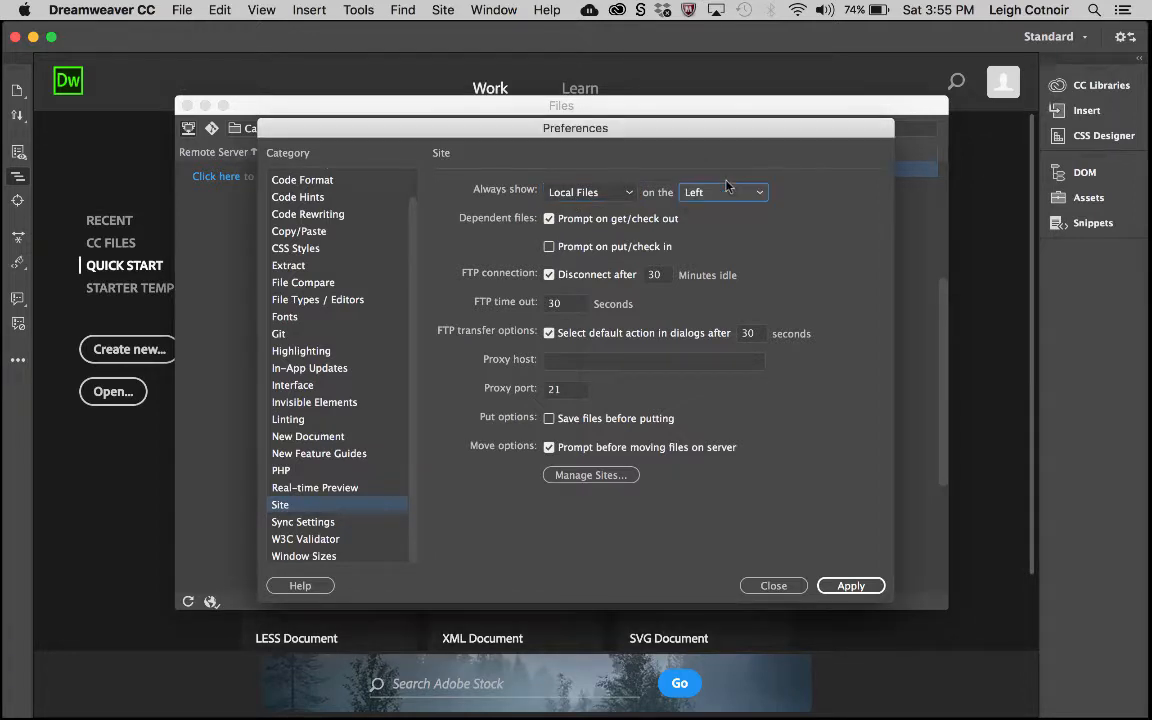
pyautogui.click(851, 590)
# - Move the Preferences dialog aside to check the arrangement of local and remote files, and bring it back
pyautogui.moveTo(486, 134); pyautogui.dragTo(704, 489)
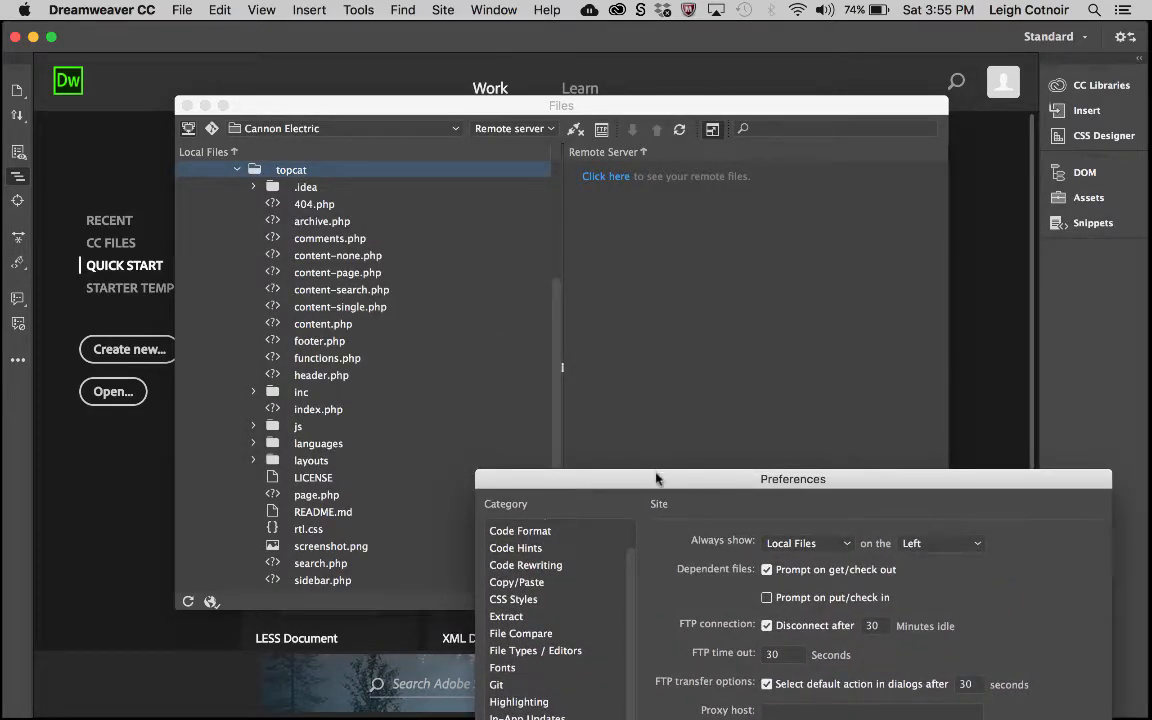
pyautogui.moveTo(660, 485); pyautogui.dragTo(459, 360)
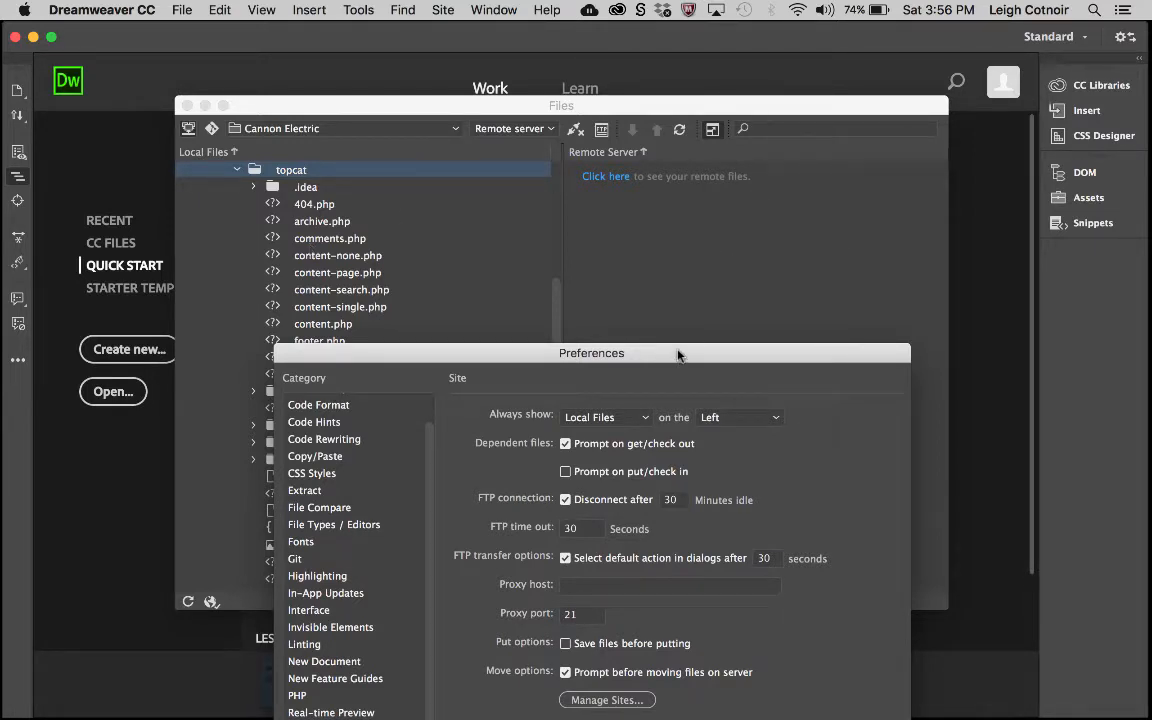
pyautogui.moveTo(678, 355); pyautogui.dragTo(688, 149)
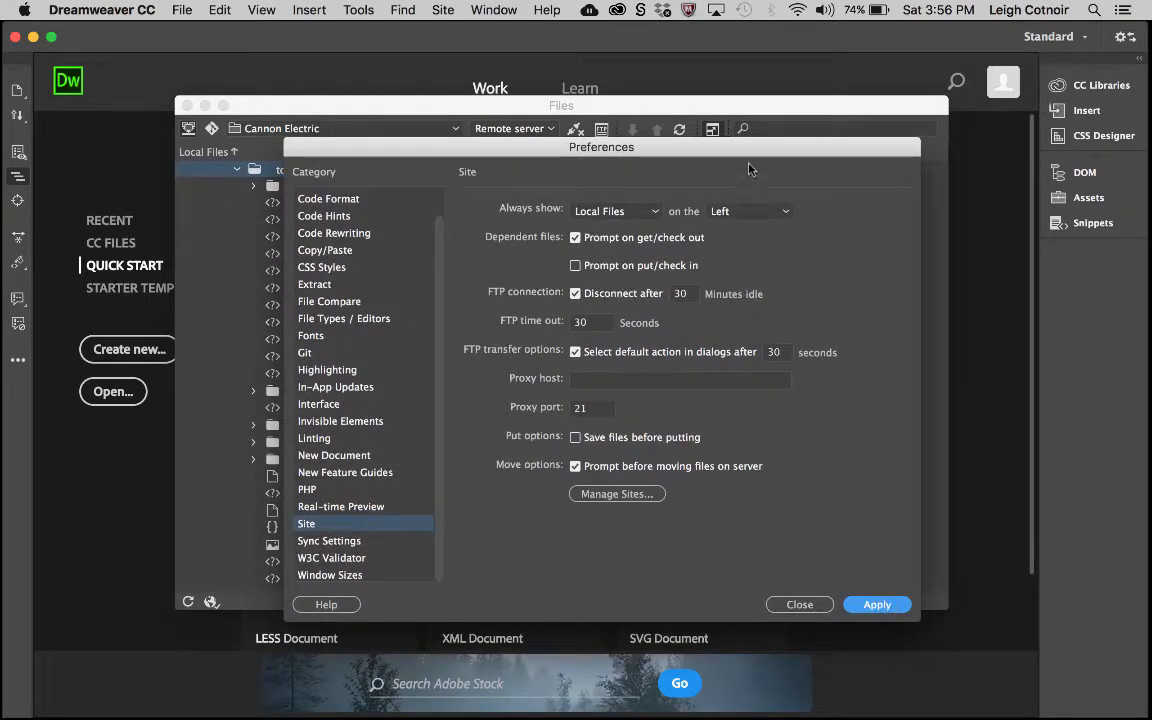
pyautogui.moveTo(673, 146); pyautogui.dragTo(664, 166)
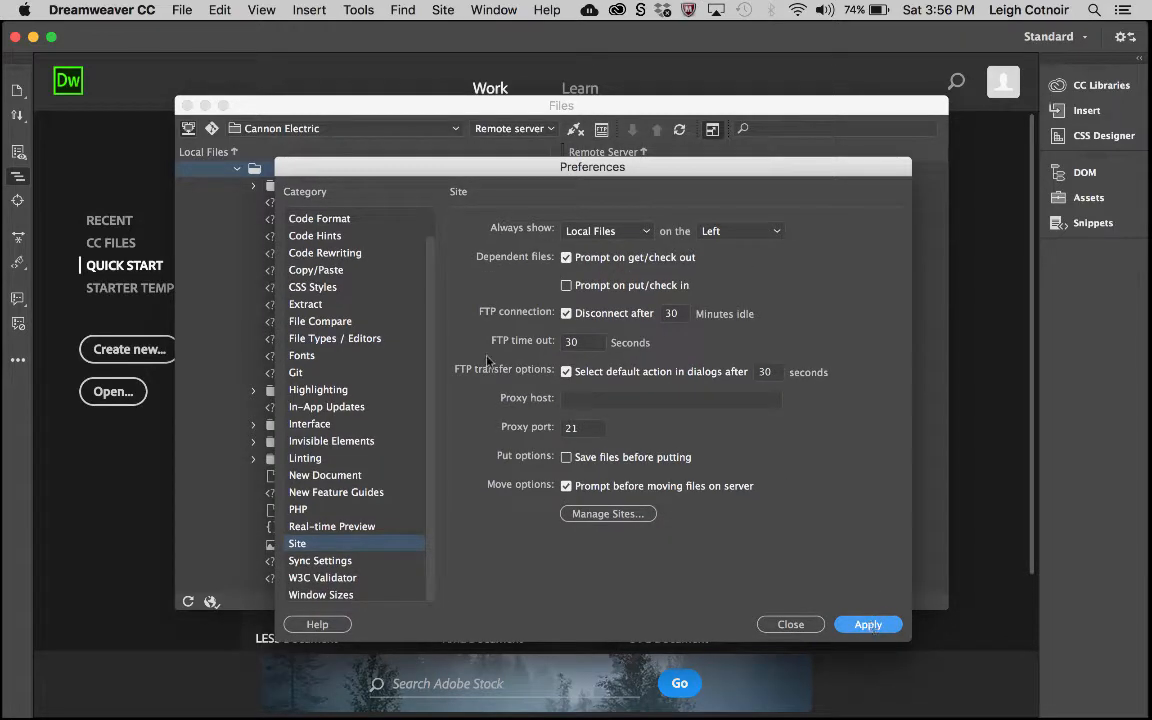
# - Close the preferences and connect to the remote server, expanding its wp-content, themes and topcat folders
pyautogui.click(783, 630)
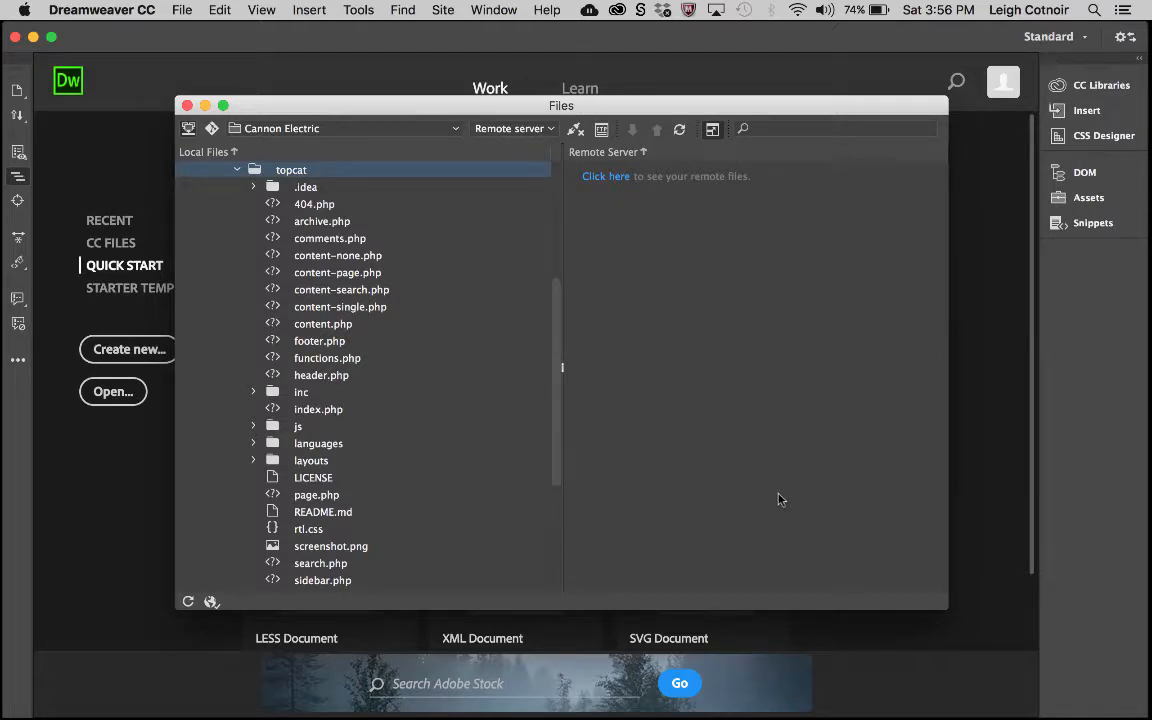
pyautogui.click(577, 134)
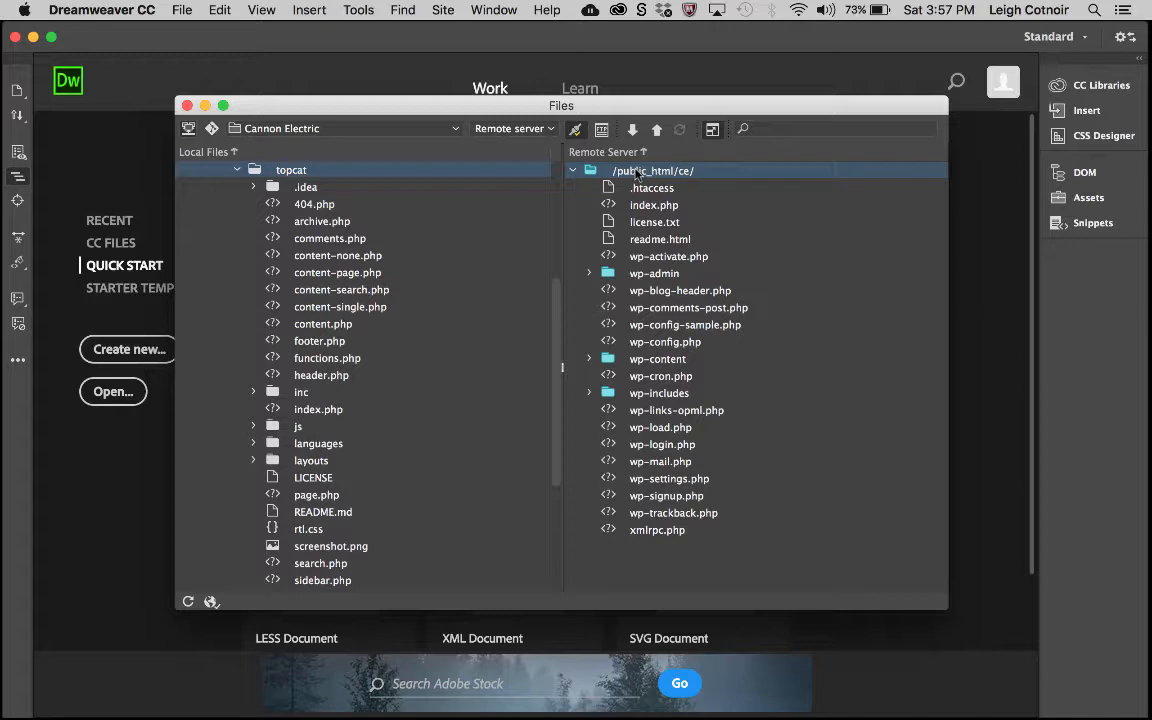
pyautogui.click(612, 362)
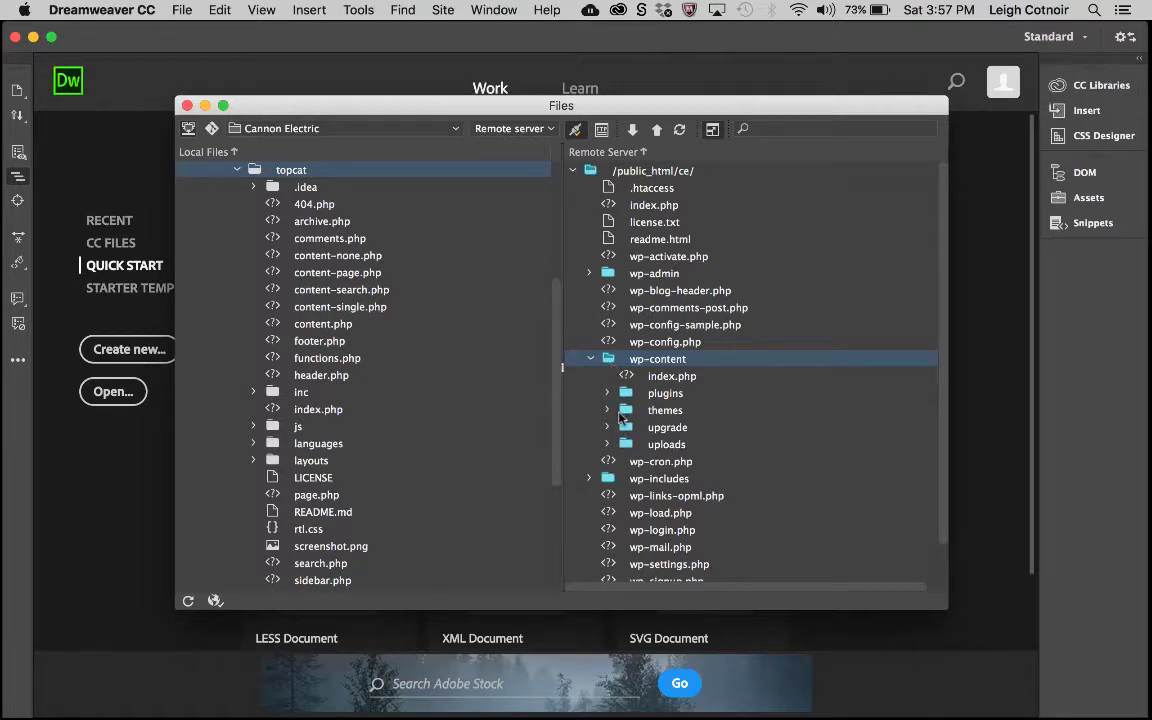
pyautogui.click(622, 414)
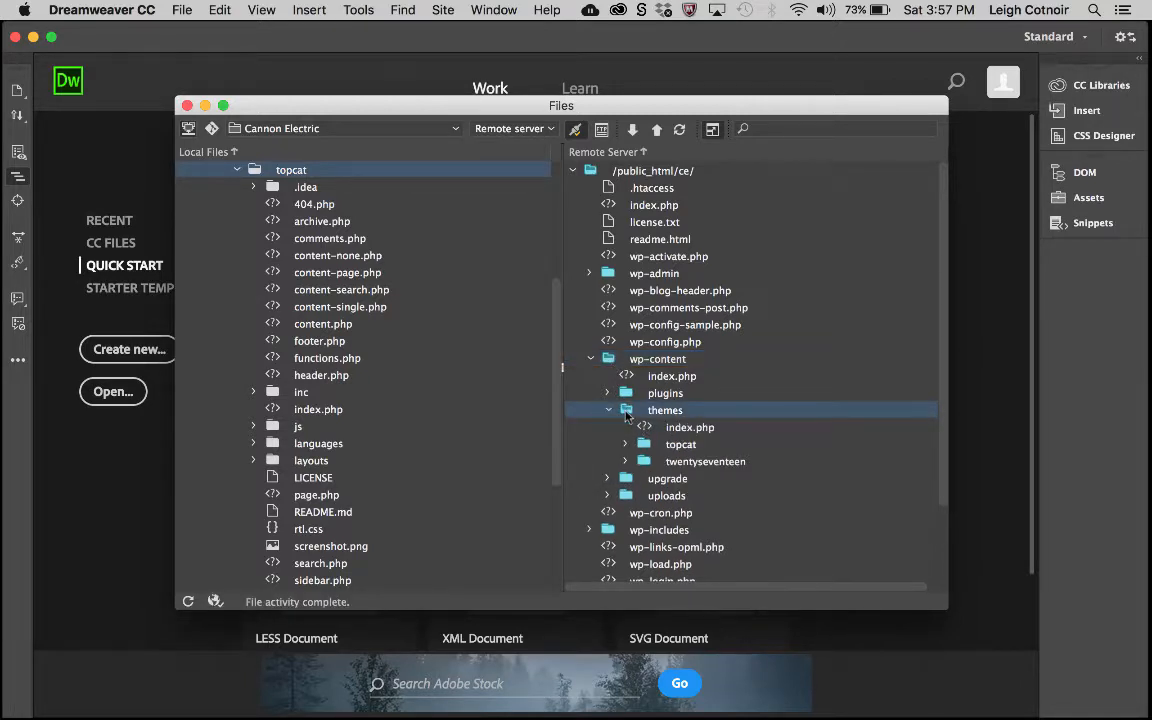
pyautogui.scroll(-5, 627, 415)
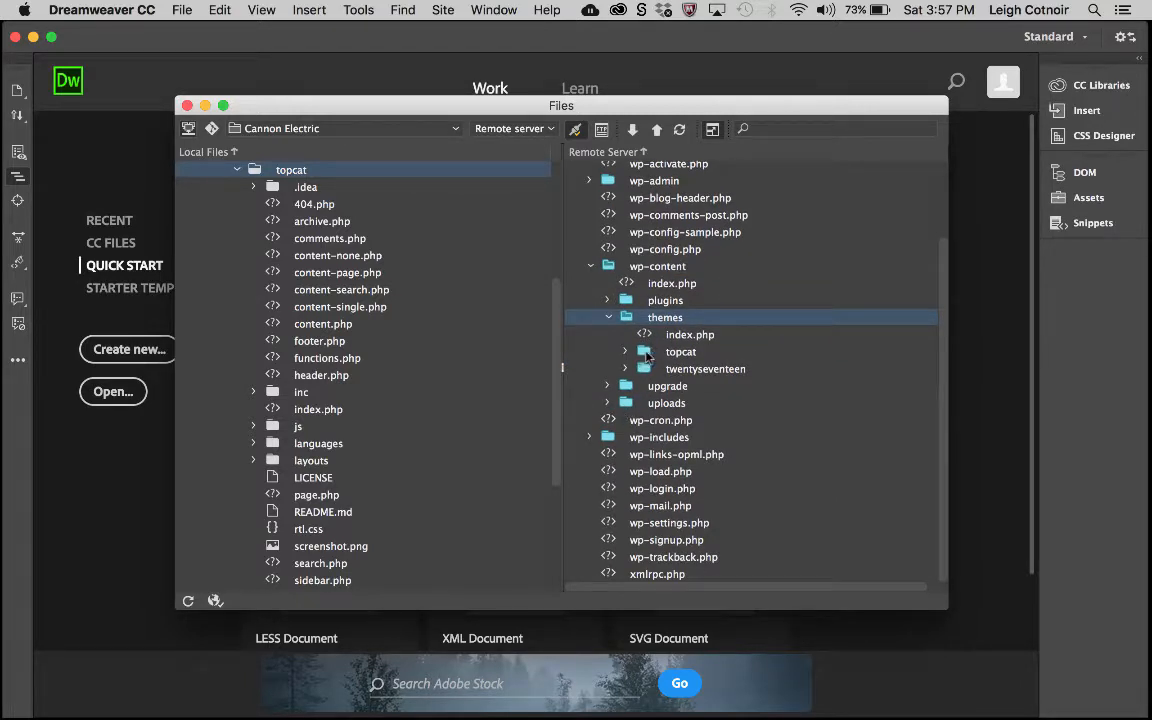
pyautogui.doubleClick(647, 354)
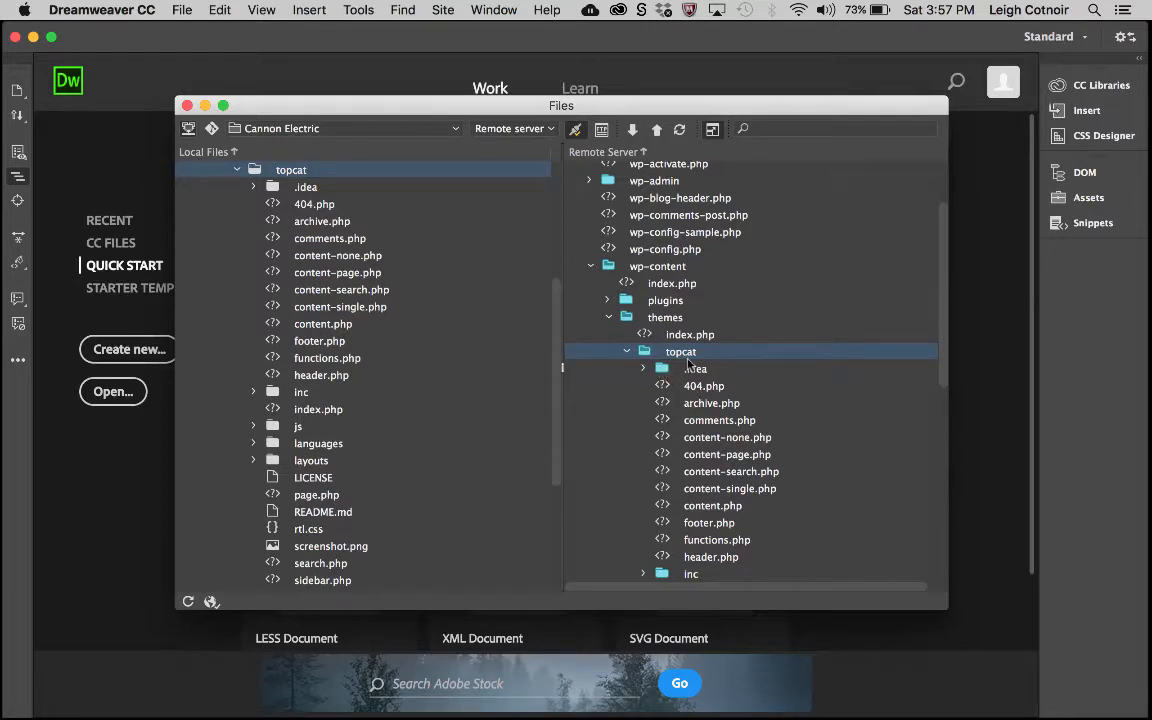
# - Collapse the remote themes folder and examine plugins and the year folders inside uploads against the local files, collapsing uploads again
pyautogui.click(609, 317)
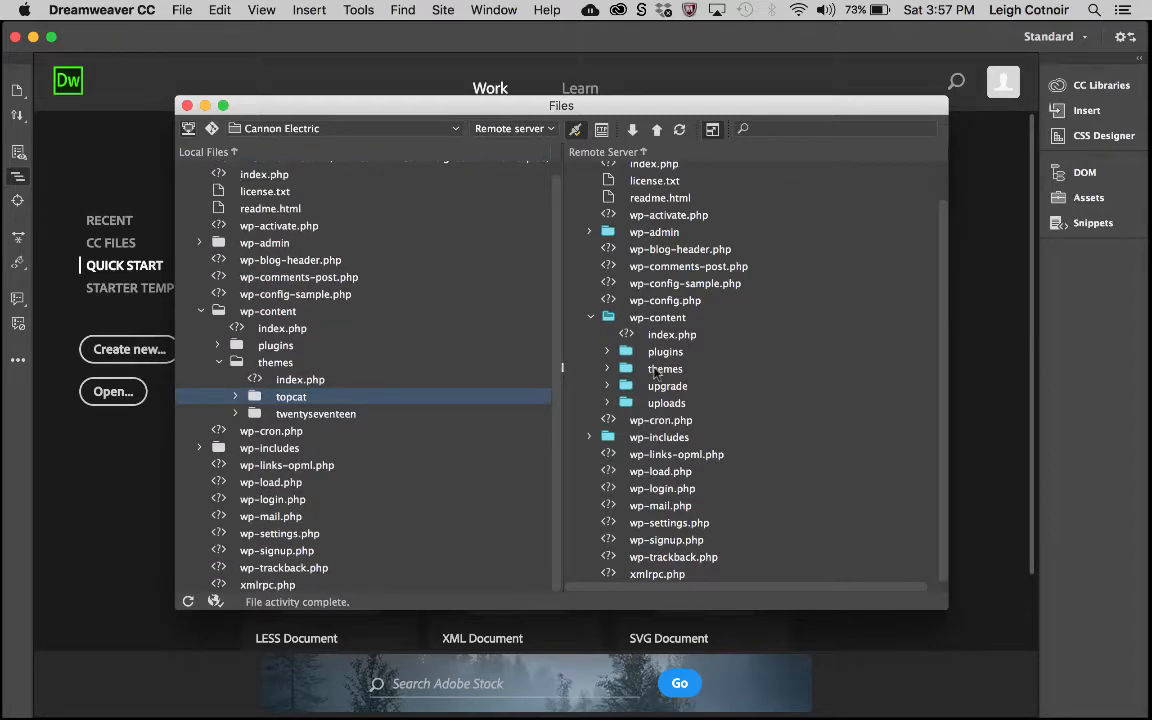
pyautogui.click(625, 351)
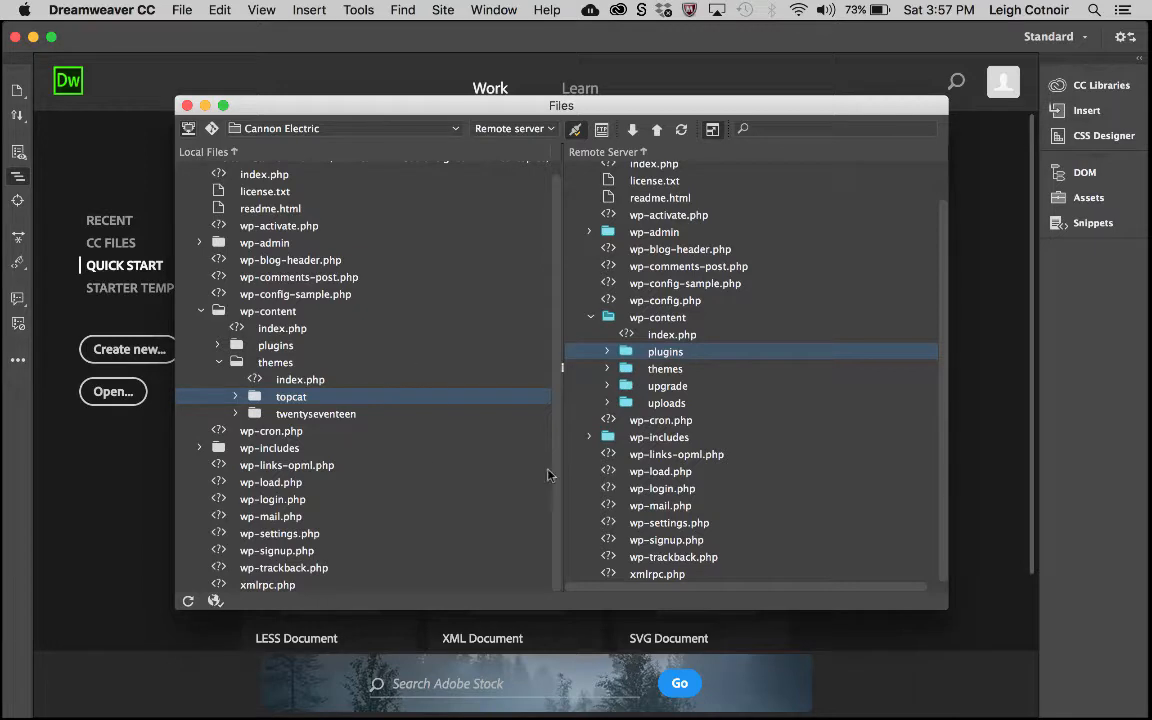
pyautogui.click(631, 404)
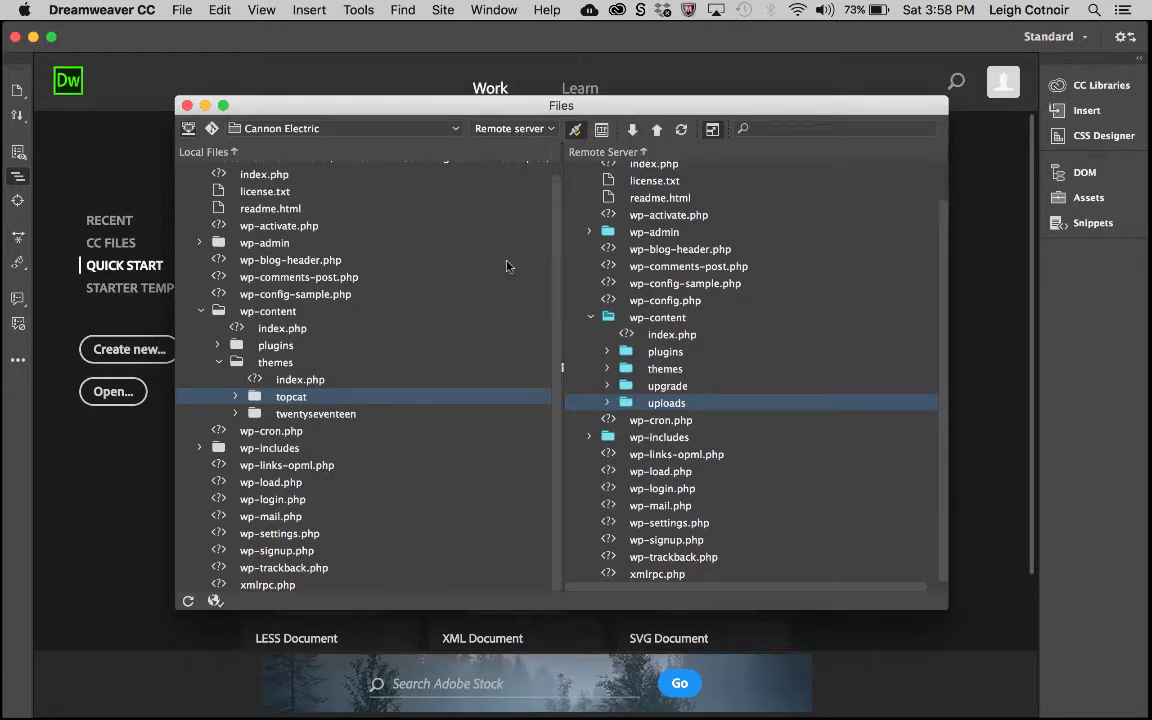
pyautogui.click(608, 402)
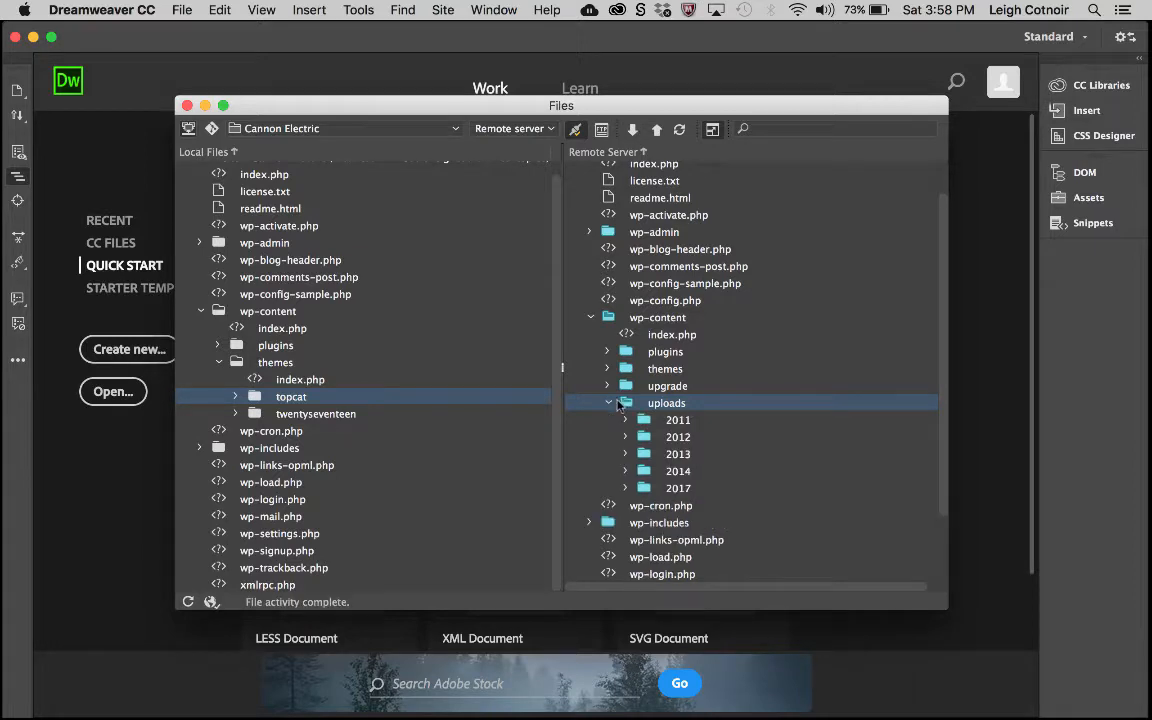
pyautogui.click(609, 402)
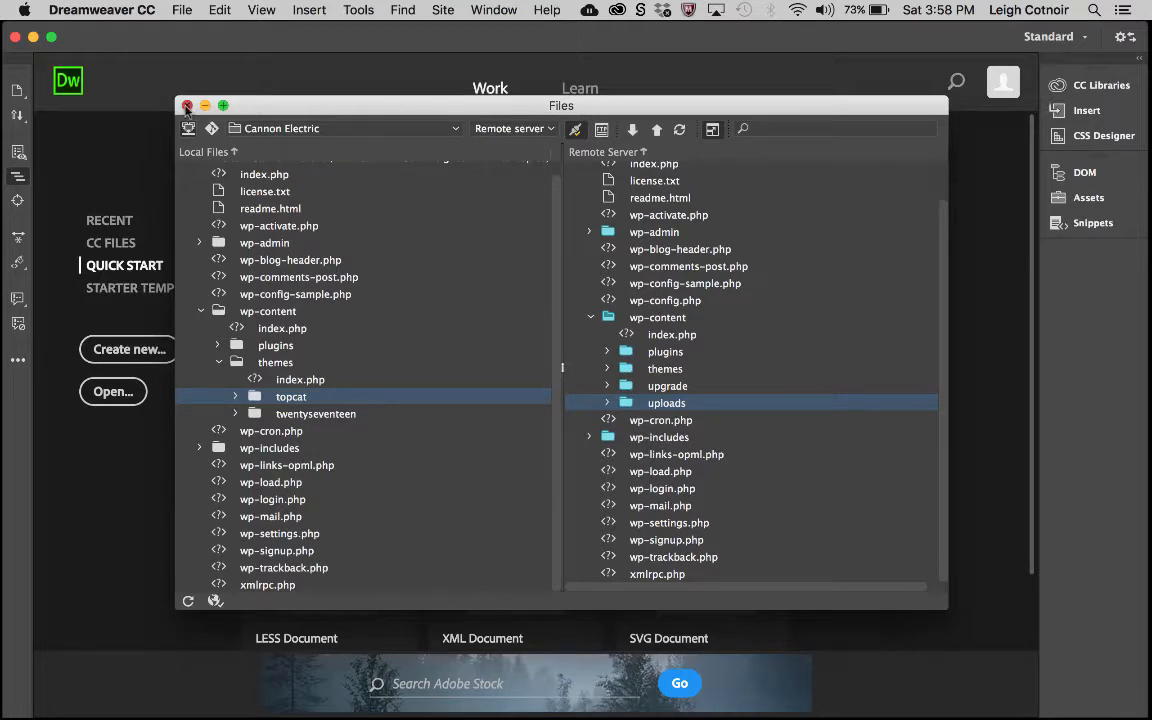
# - Close the separate Files window and collapse the docked file list back to its icon
pyautogui.moveTo(422, 97); pyautogui.dragTo(555, 159)
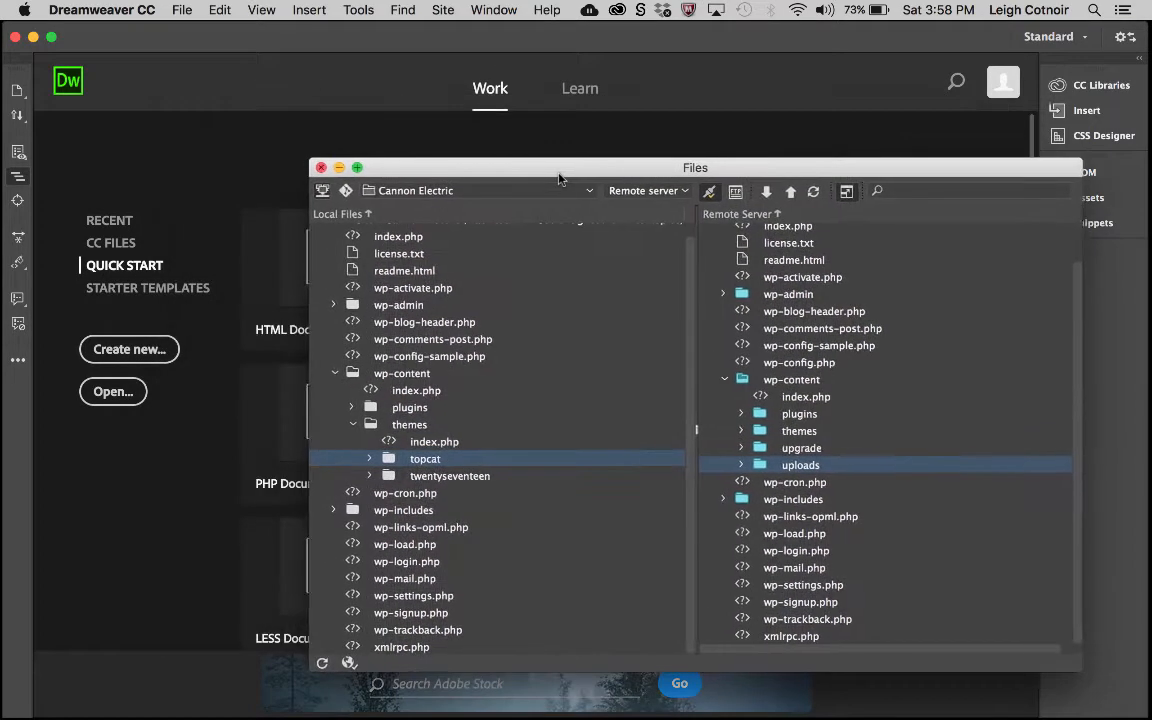
pyautogui.click(320, 168)
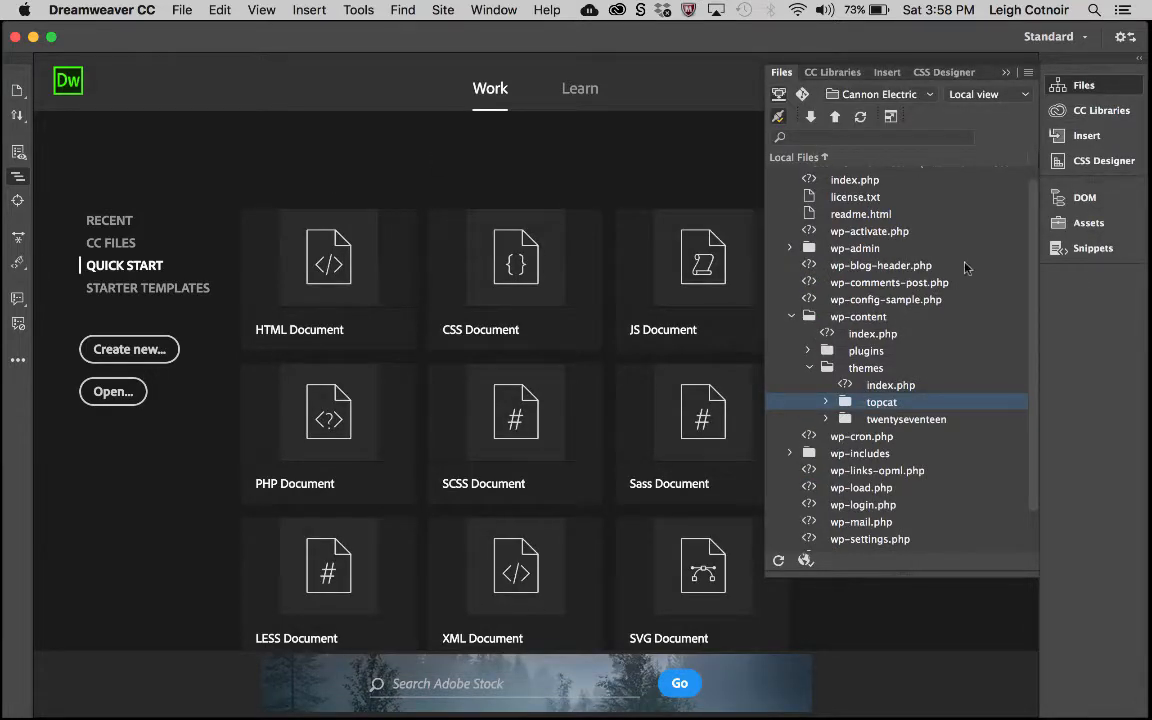
pyautogui.click(1006, 73)
pyautogui.click(1070, 86)
pyautogui.click(1068, 86)
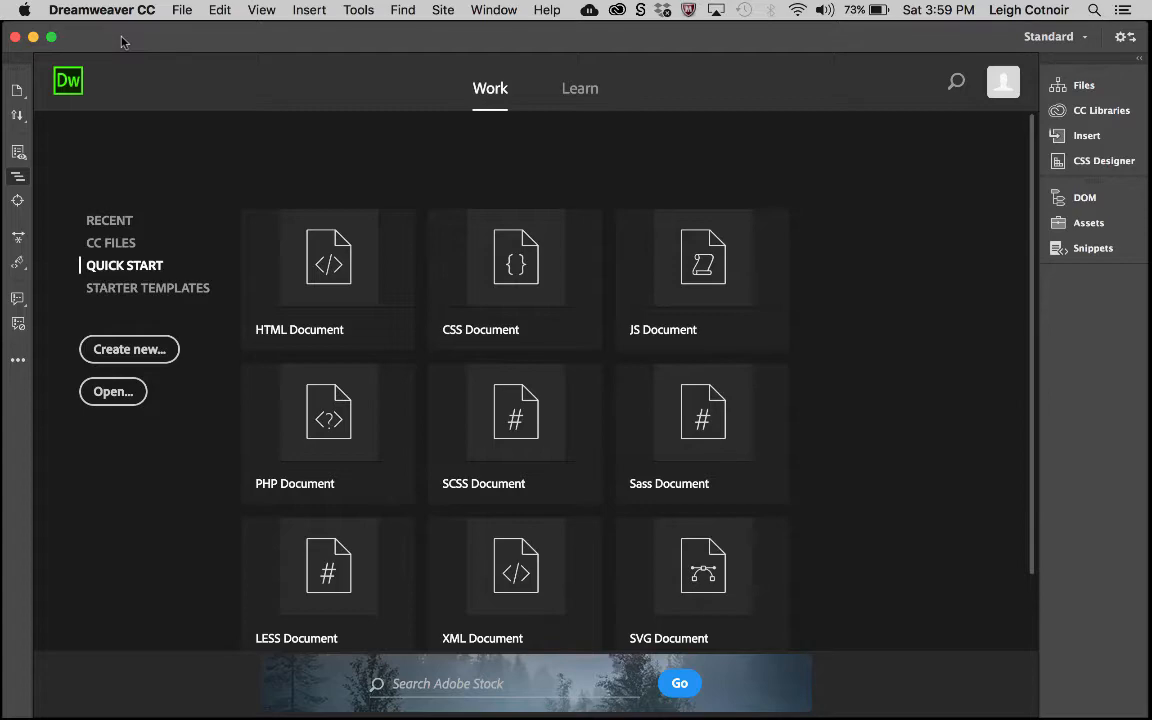
# - Move the Dreamweaver window aside, switch to cPanel File Manager in Chrome and open wp-content/themes/topcat under public_html/ce
pyautogui.moveTo(122, 41); pyautogui.dragTo(548, 41)
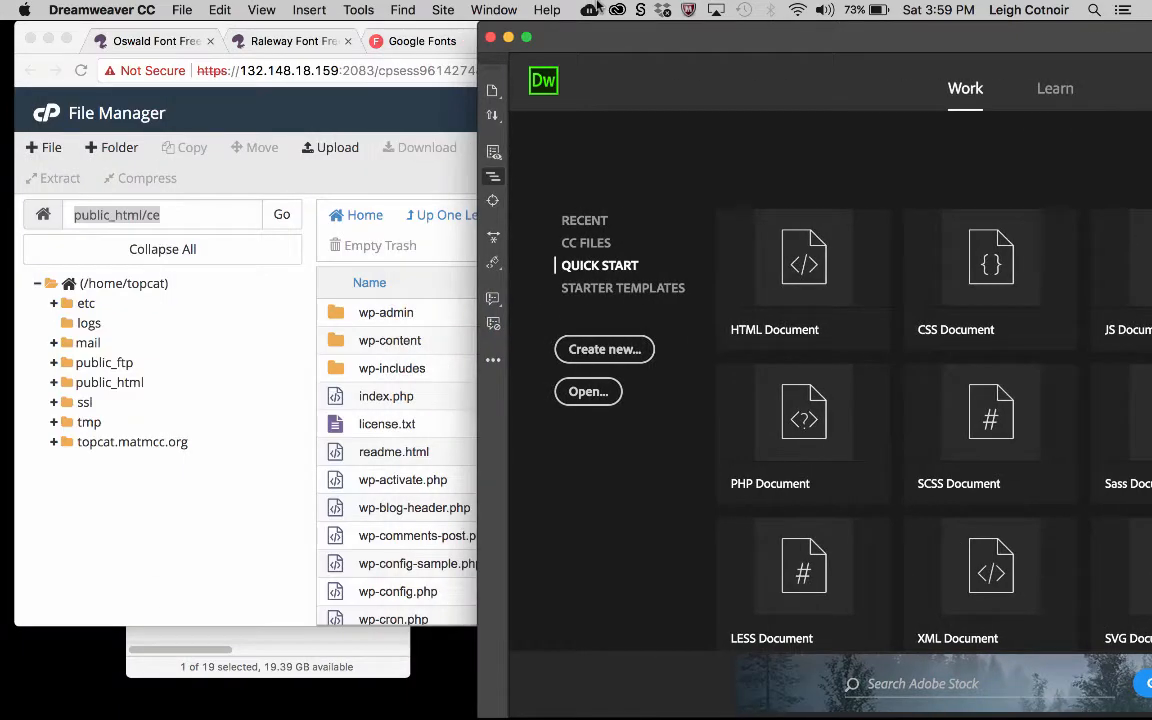
pyautogui.click(238, 515)
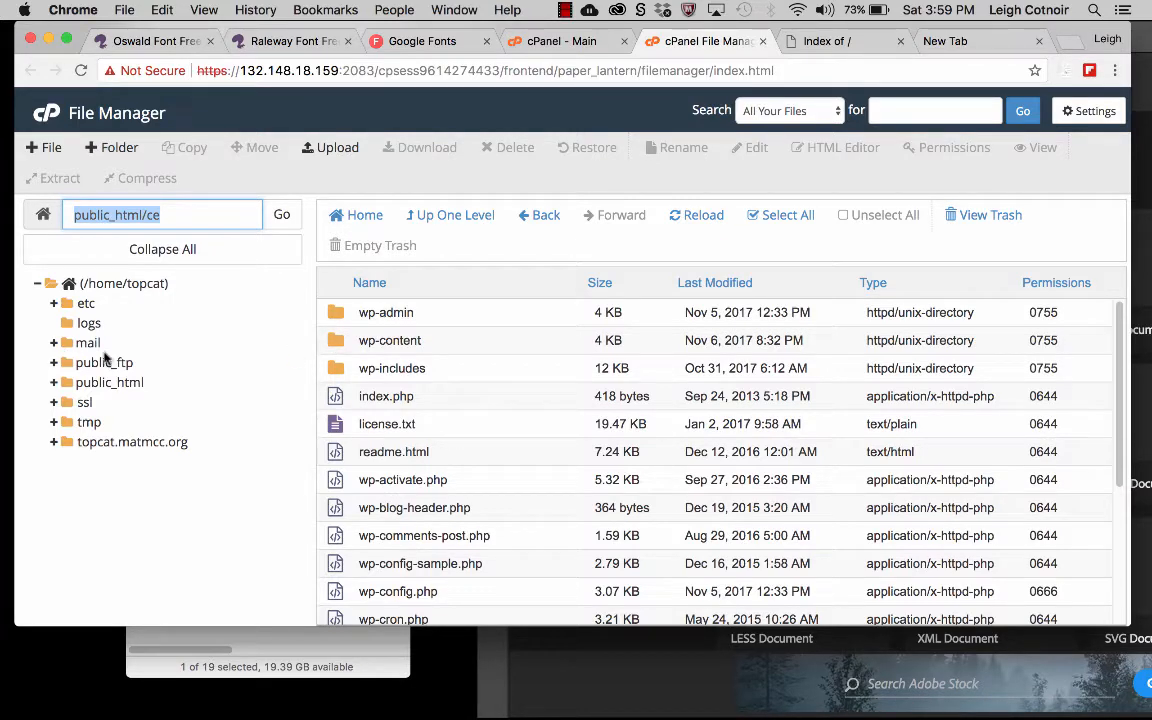
pyautogui.doubleClick(337, 343)
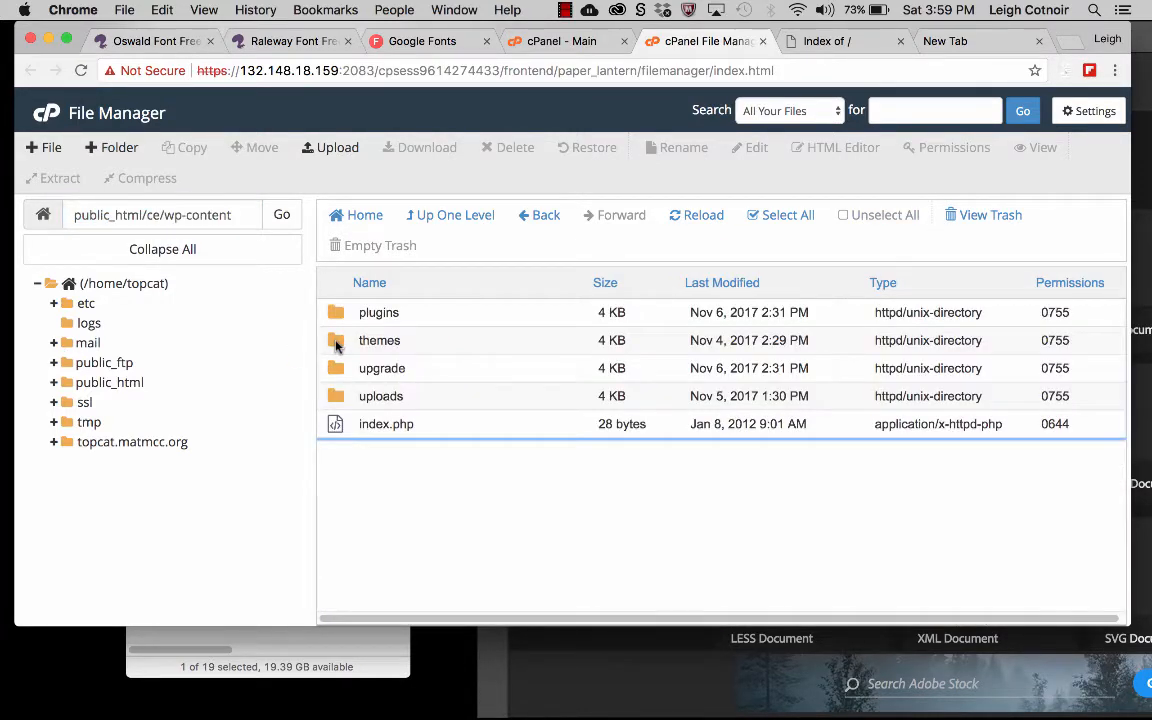
pyautogui.doubleClick(336, 346)
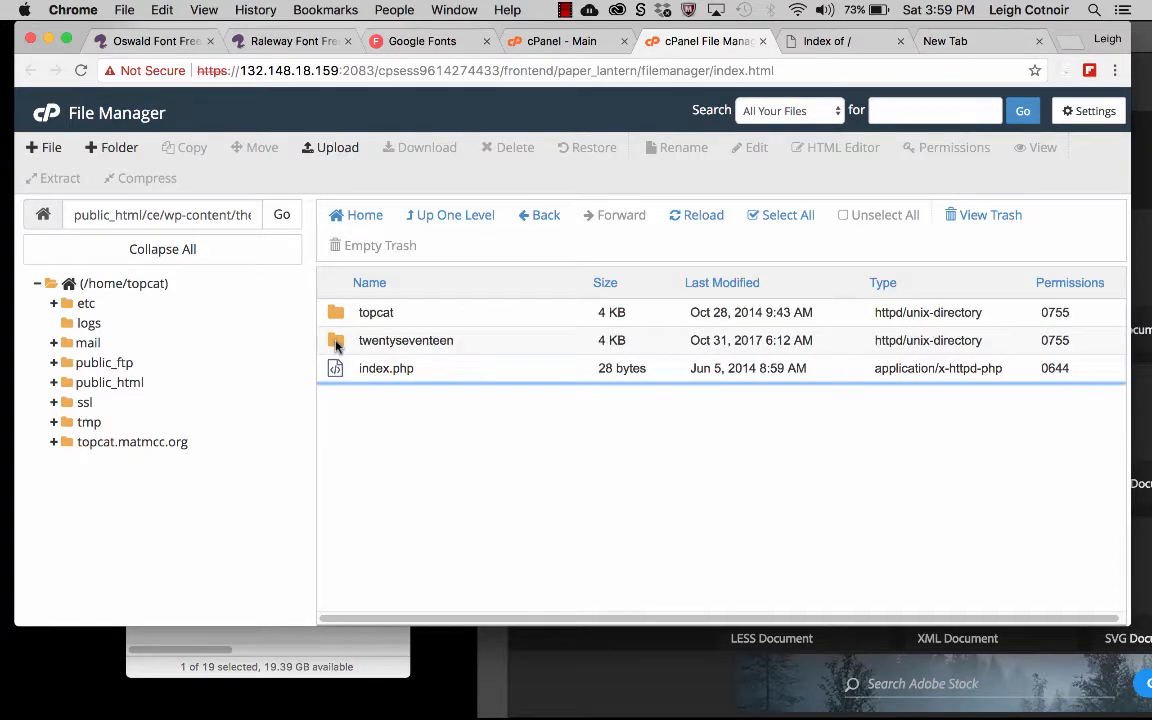
pyautogui.doubleClick(337, 314)
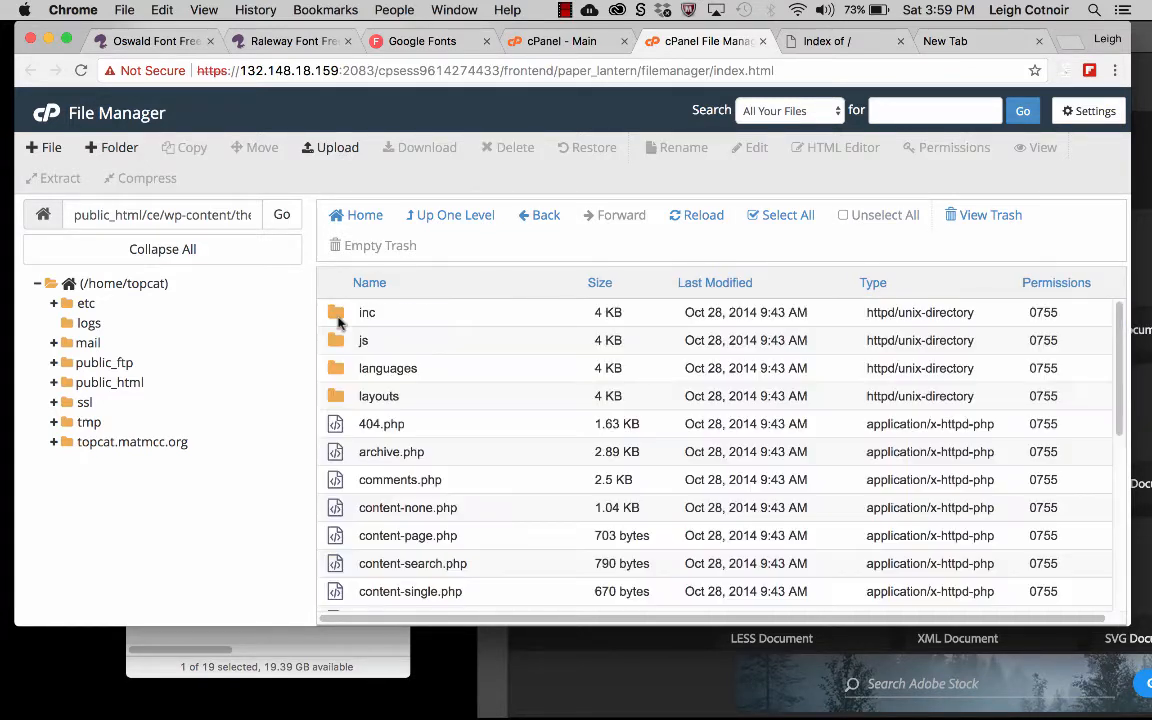
# - Open the topcat theme's functions.php in the File Manager code editor to view it, and close it without changes
pyautogui.click(368, 507)
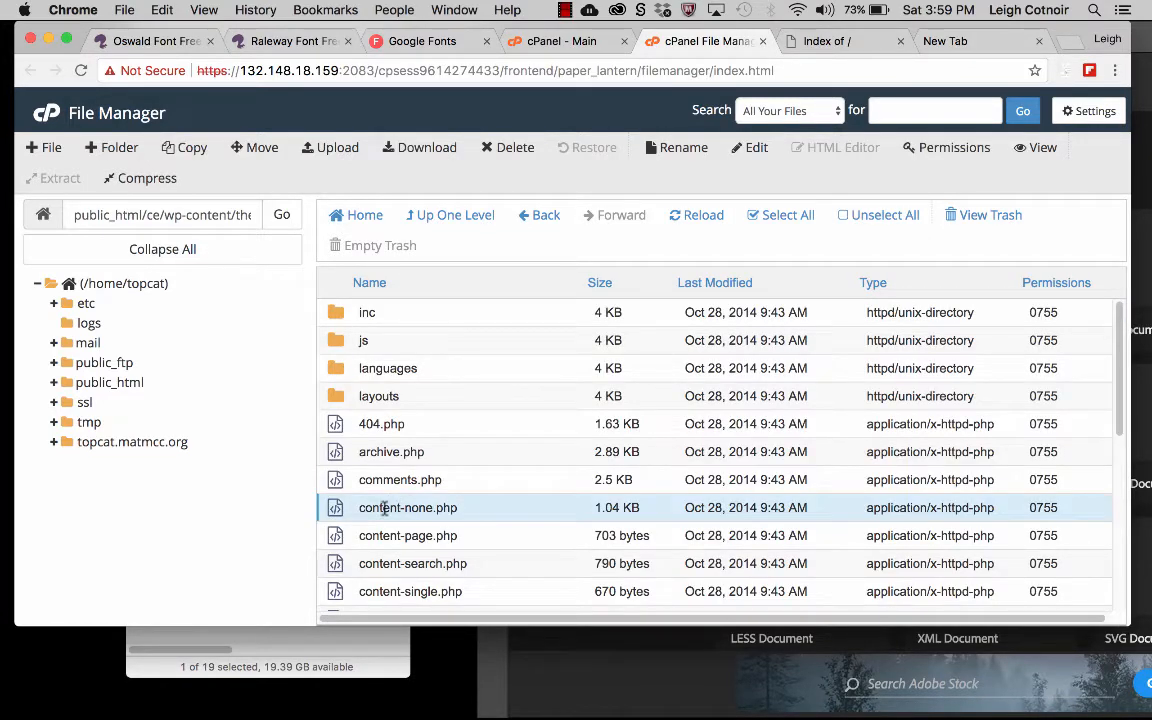
pyautogui.scroll(-3, 336, 525)
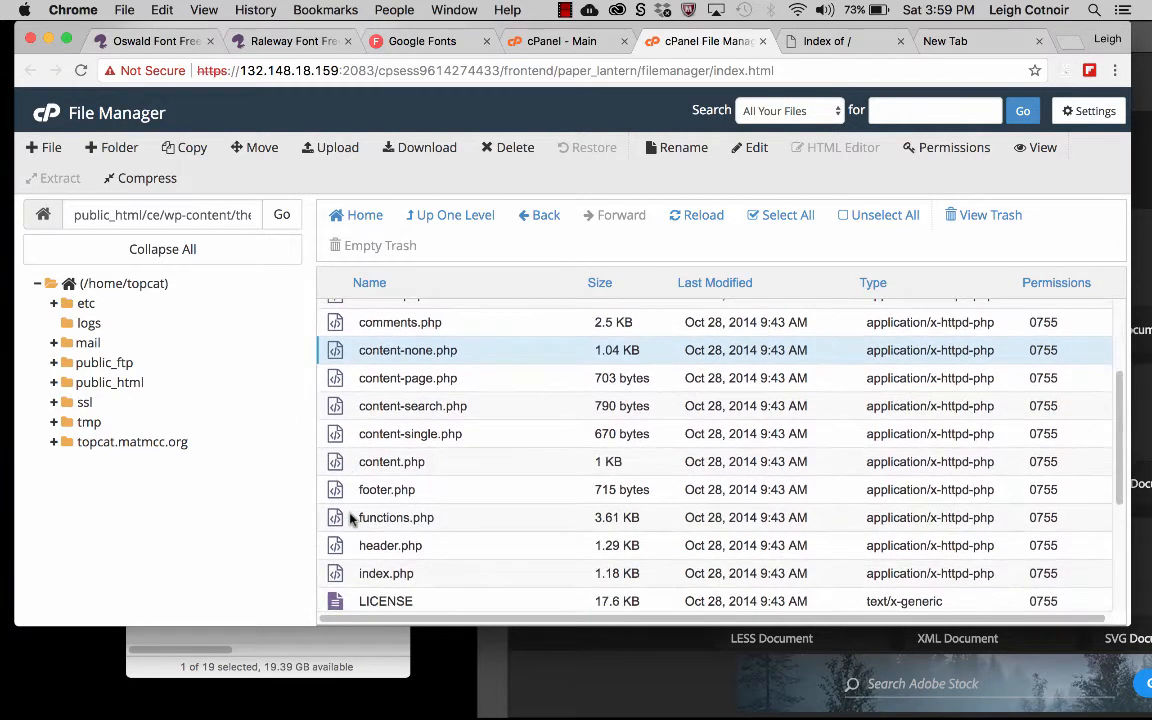
pyautogui.click(336, 517)
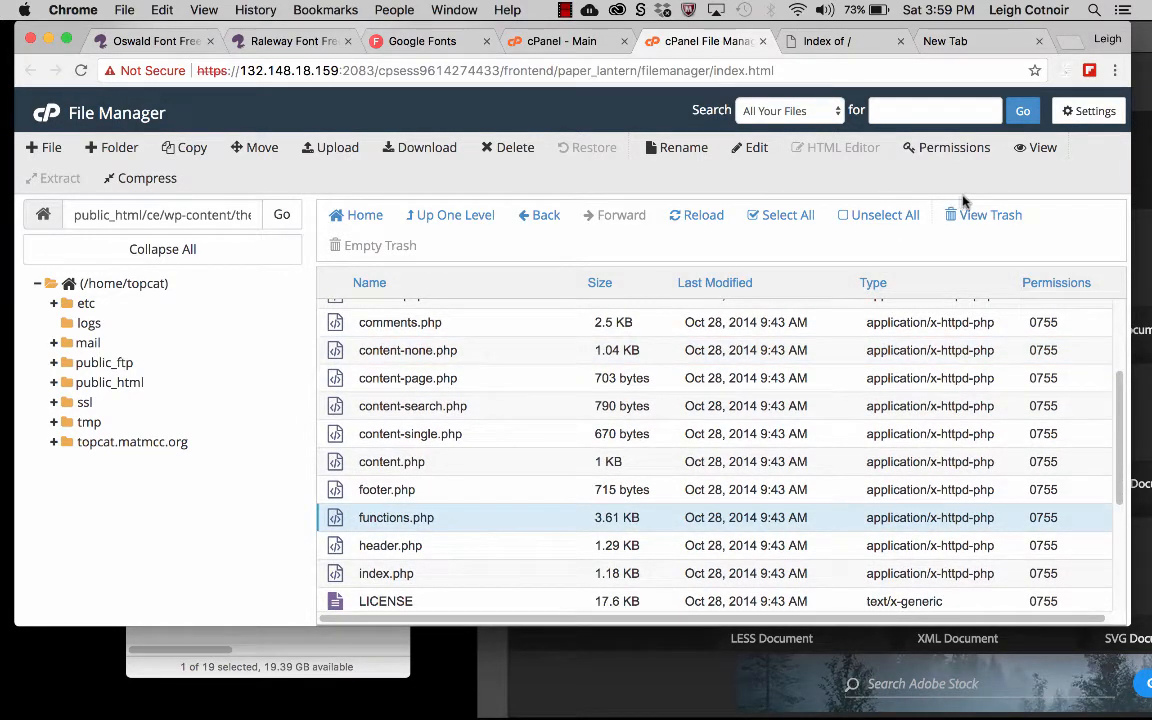
pyautogui.click(757, 148)
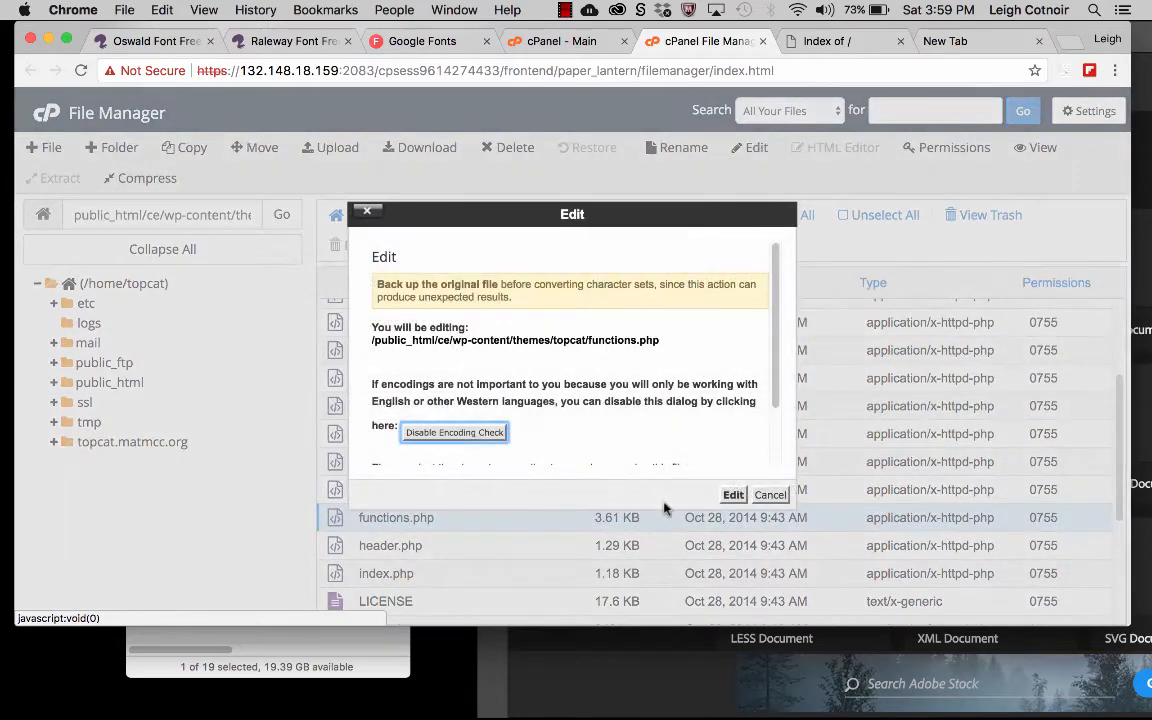
pyautogui.click(737, 493)
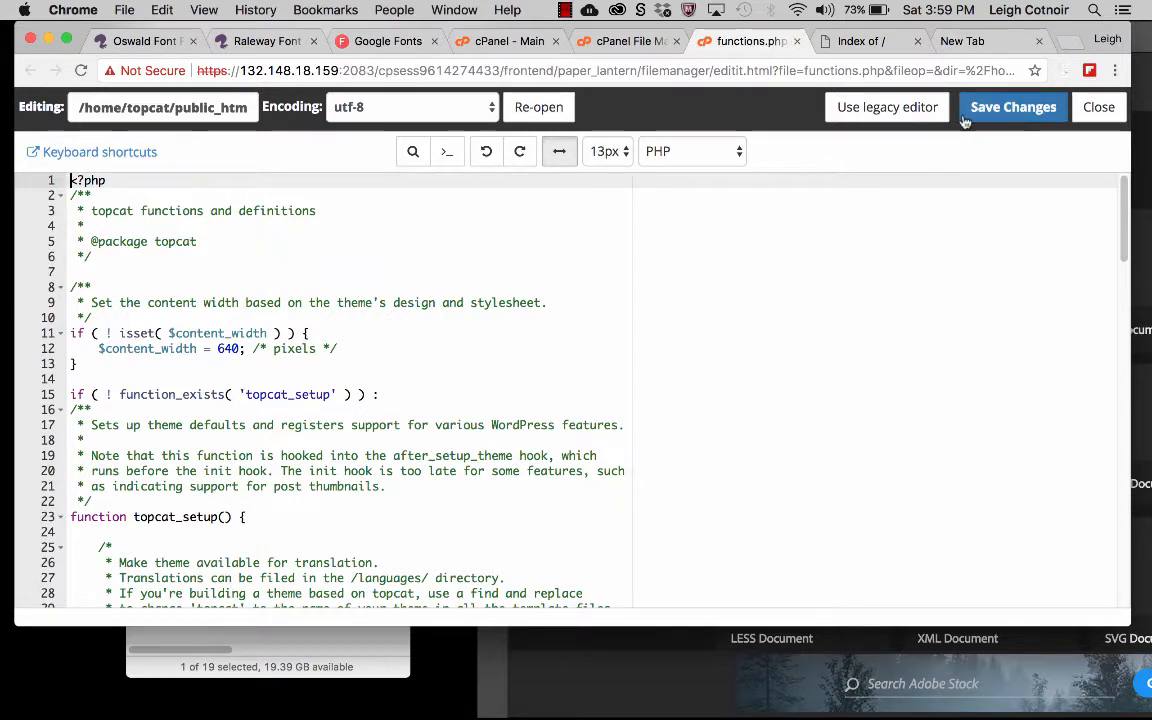
pyautogui.click(1112, 112)
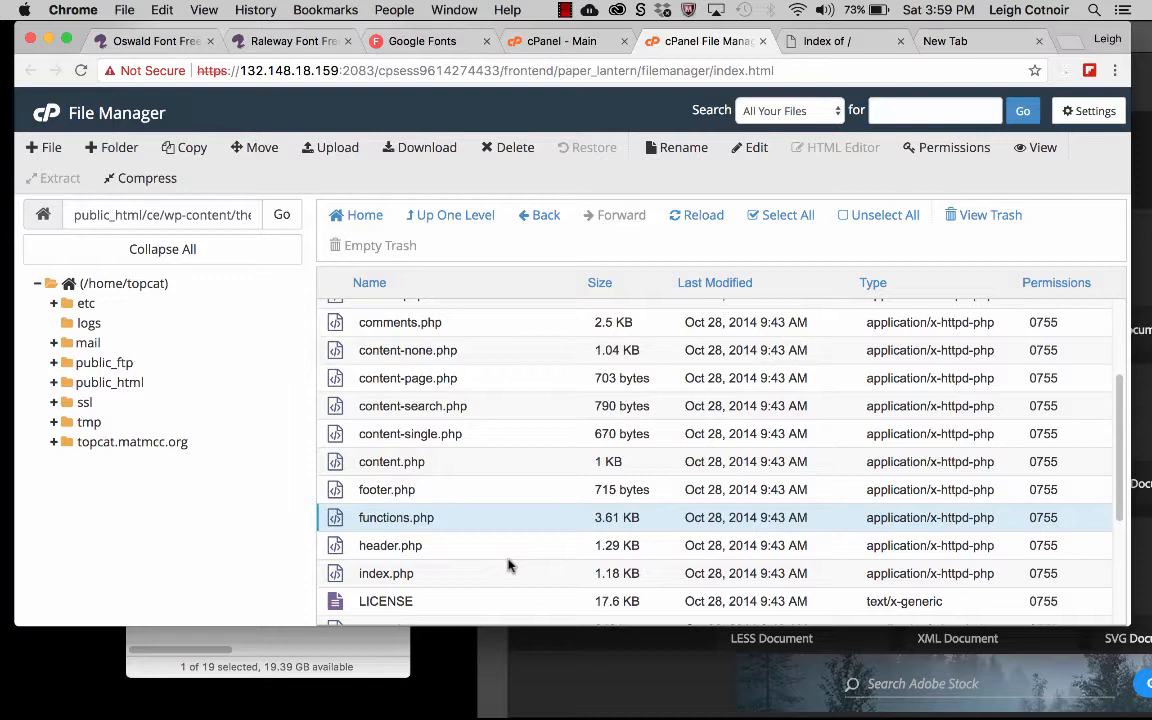
# - Switch back to Dreamweaver and move its window back to cover the whole screen
pyautogui.moveTo(30, 400)
pyautogui.moveTo(3, 84)
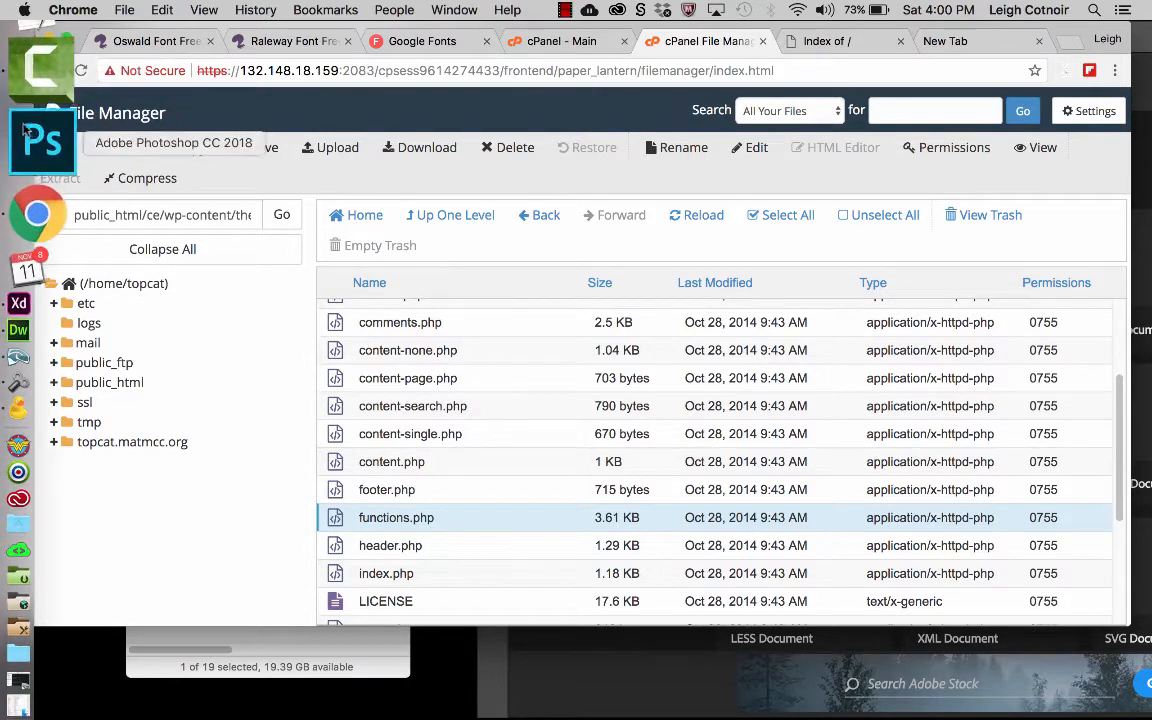
pyautogui.click(30, 233)
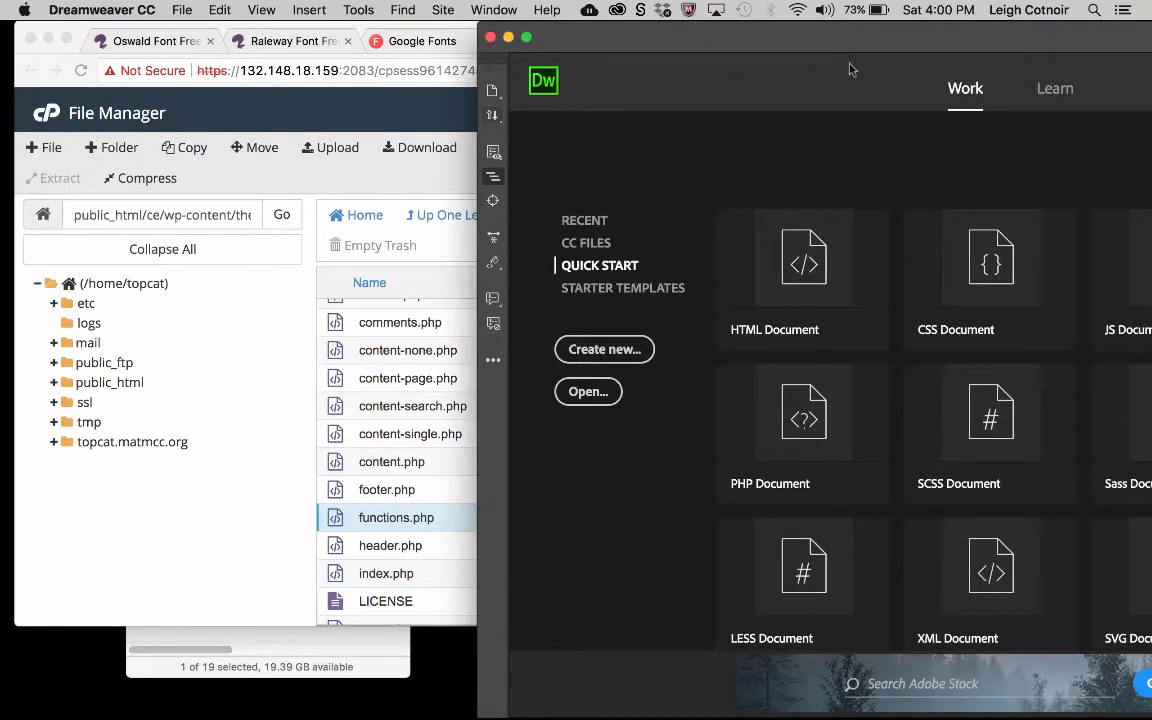
pyautogui.doubleClick(783, 37)
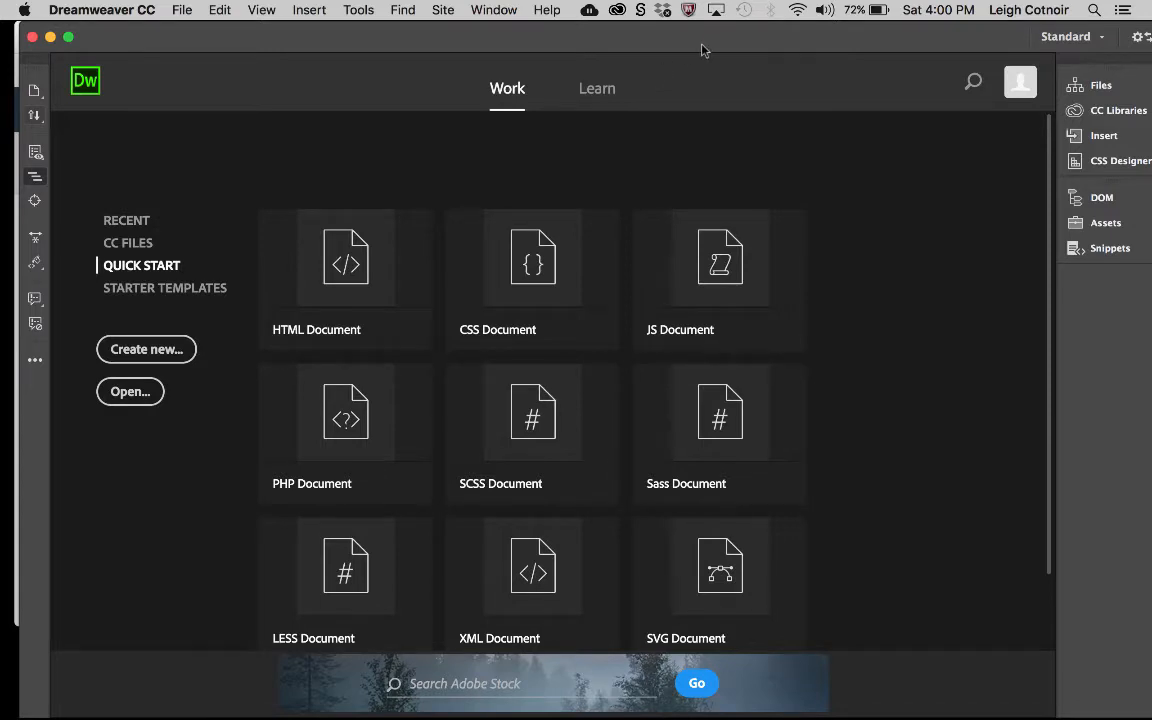
pyautogui.moveTo(701, 45); pyautogui.dragTo(682, 49)
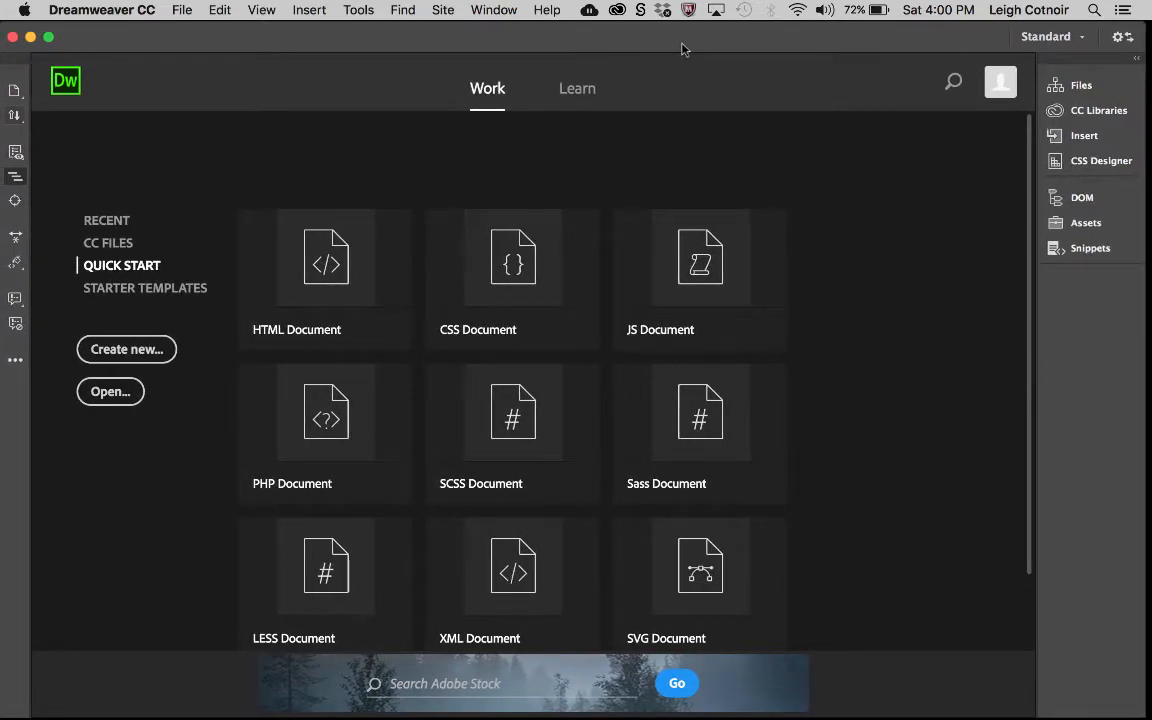